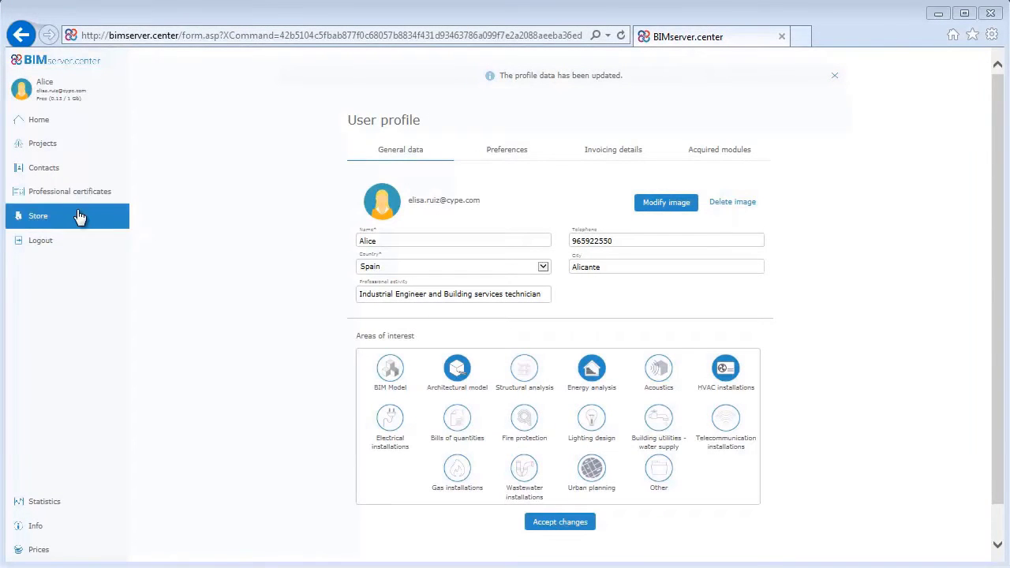
# - Filter the Store's apps by the HVAC installations, Energy analysis and Architectural model categories
pyautogui.click(76, 217)
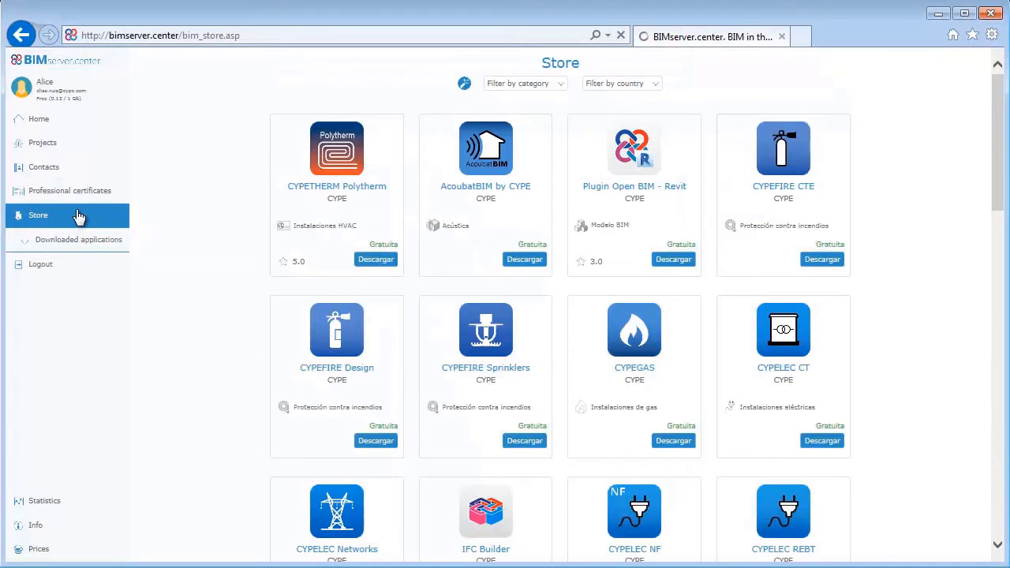
pyautogui.click(512, 85)
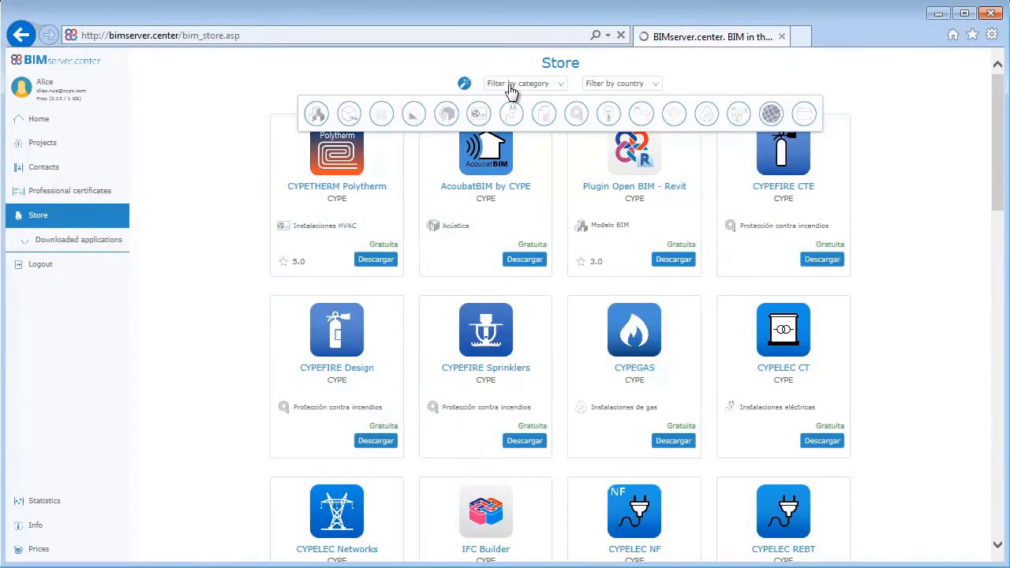
pyautogui.click(481, 116)
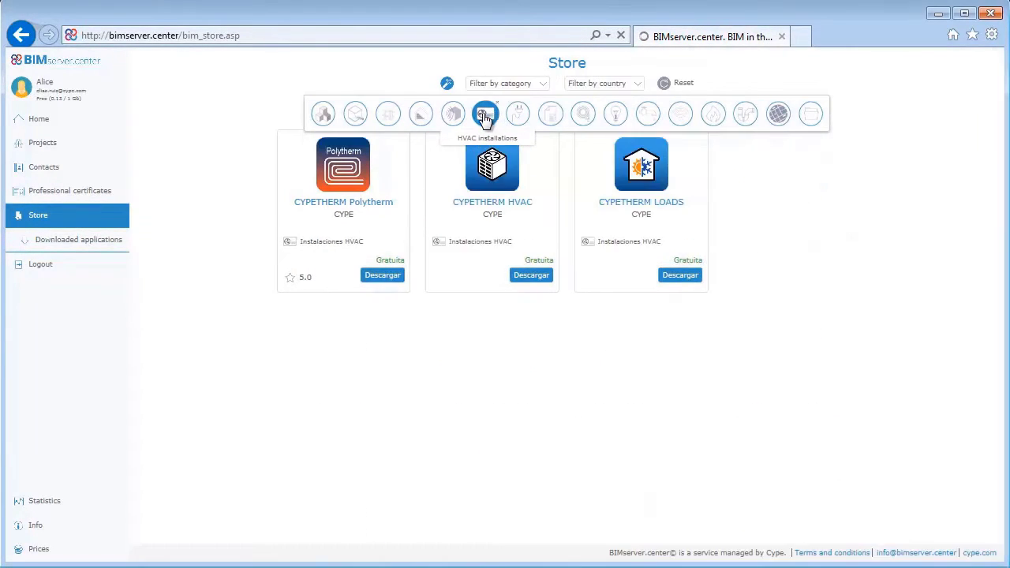
pyautogui.click(416, 117)
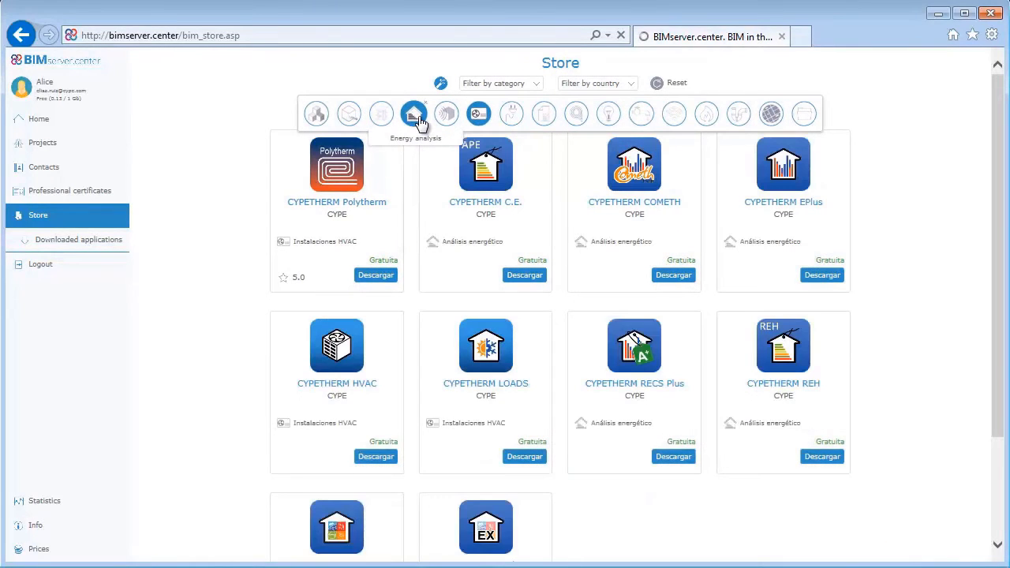
pyautogui.click(361, 120)
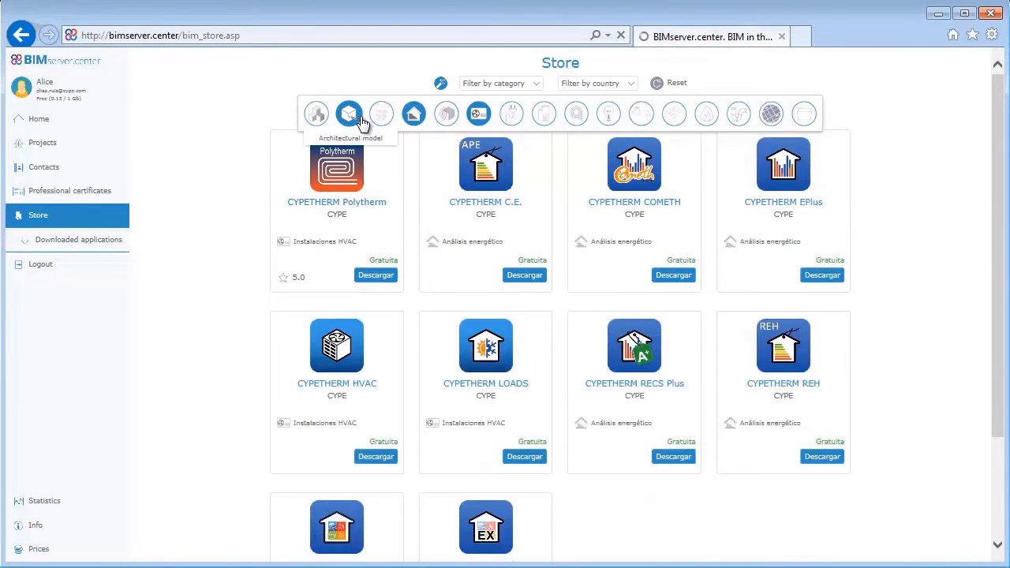
pyautogui.click(244, 169)
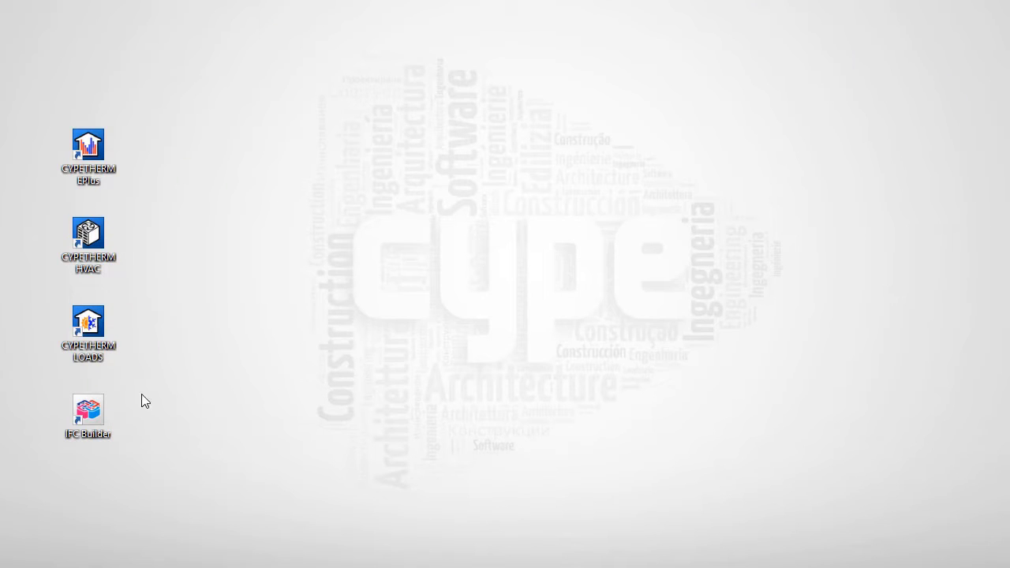
# - Preview the CYPETHERM LOADS, HVAC and EPlus shortcuts on the desktop, then launch IFC Builder
pyautogui.doubleClick(93, 419)
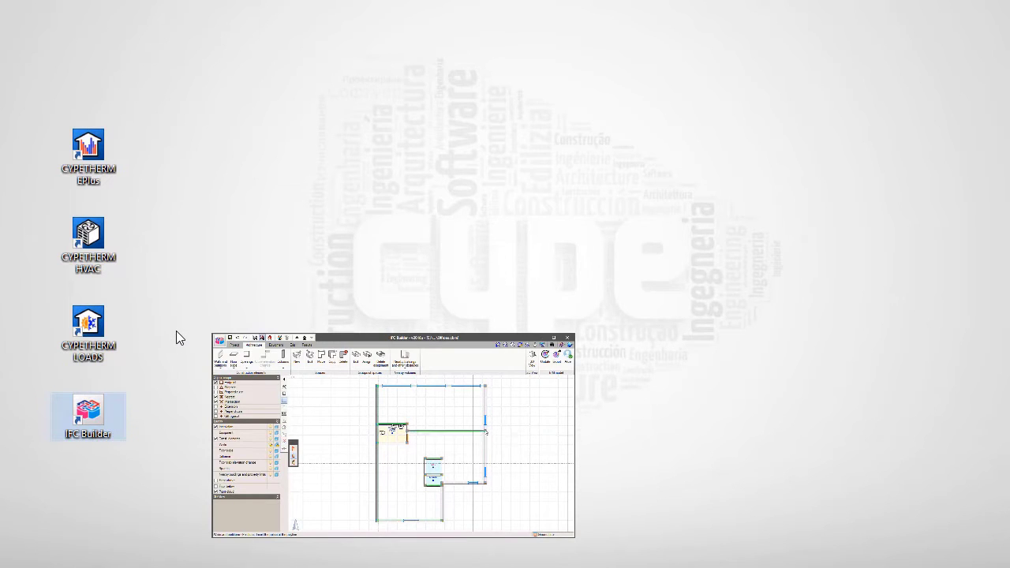
pyautogui.click(93, 330)
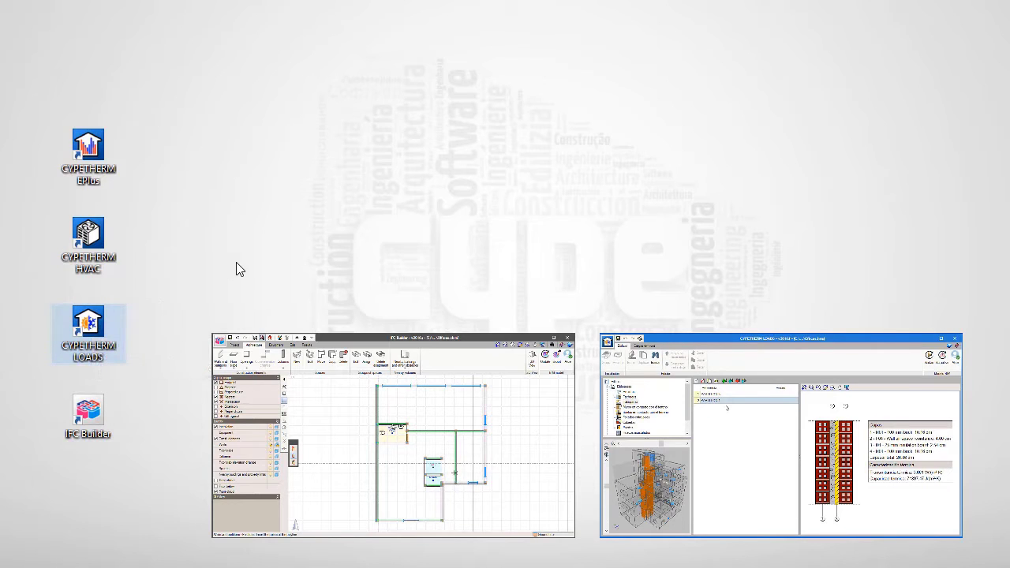
pyautogui.click(88, 238)
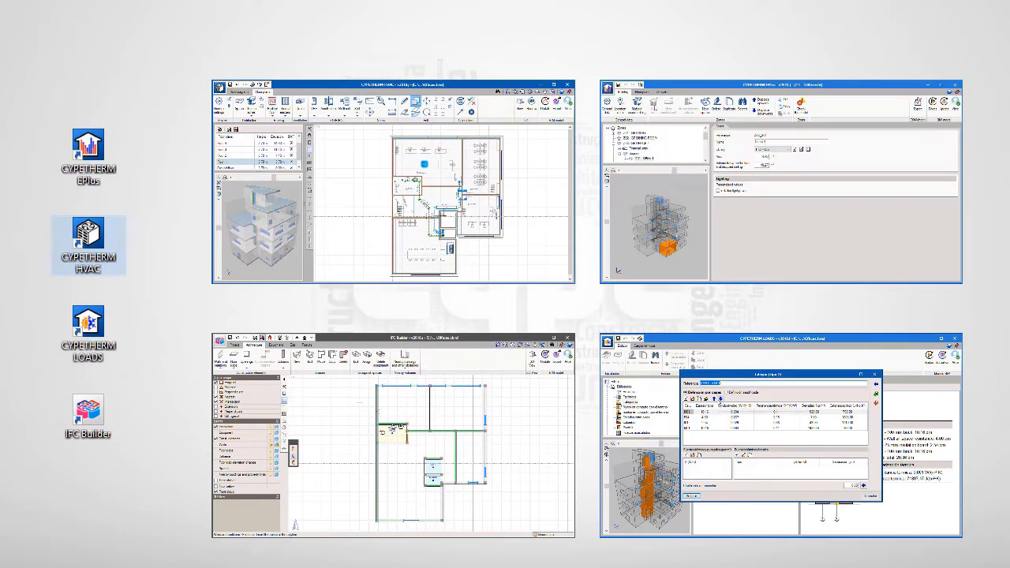
pyautogui.click(109, 173)
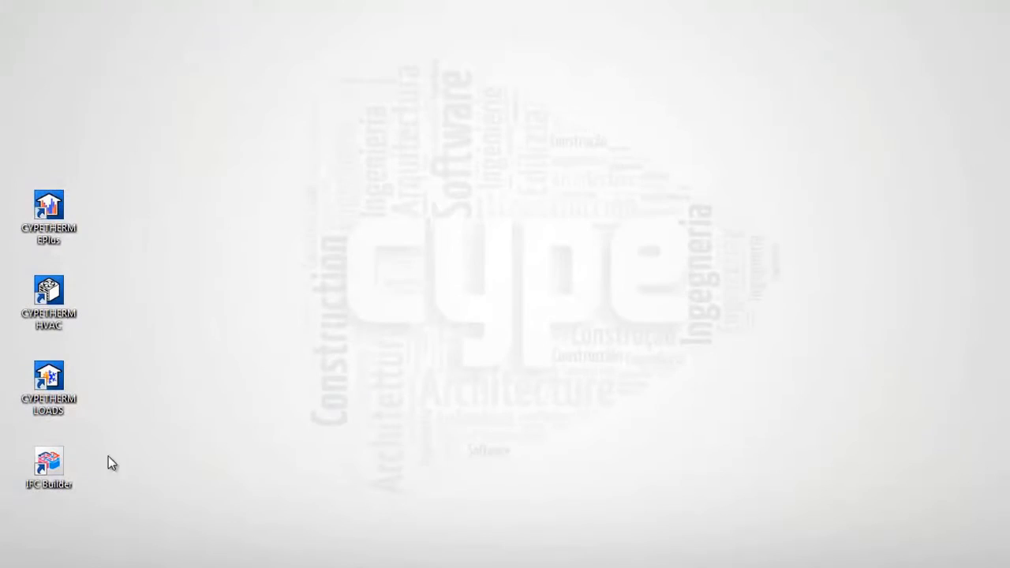
pyautogui.click(55, 469)
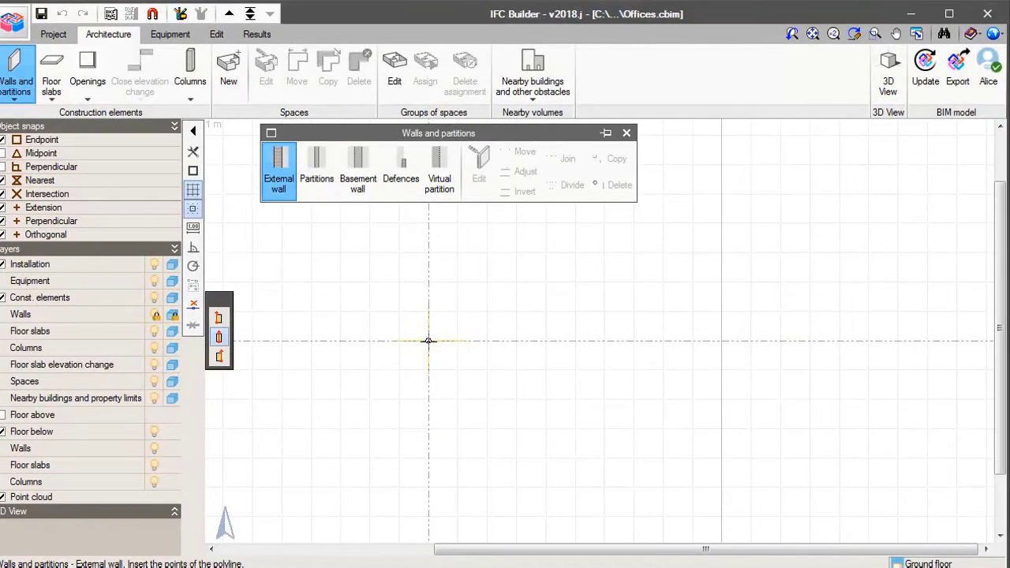
# - Trace the first external wall run from the lower wall up to the top-right corner
pyautogui.click(429, 341)
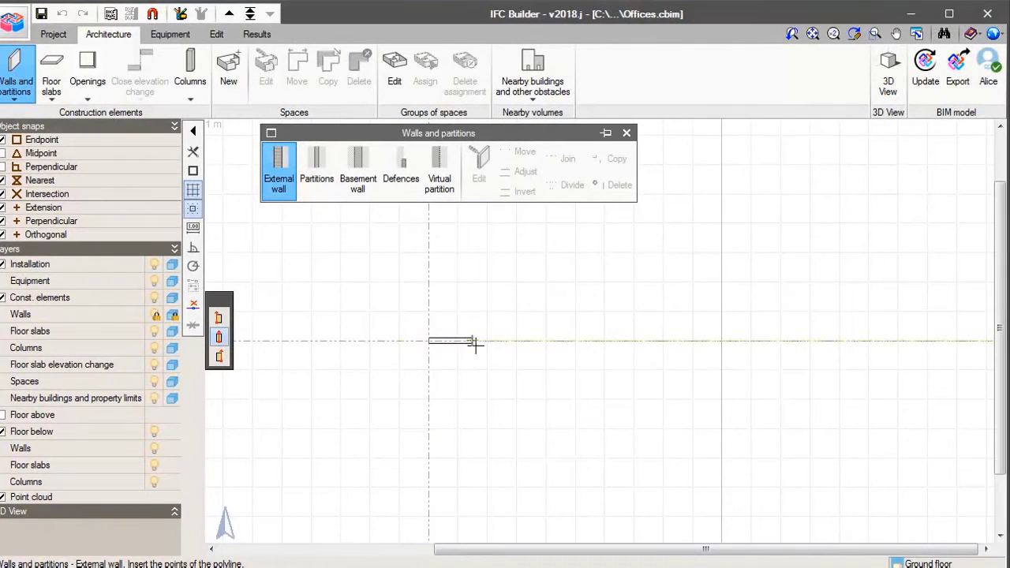
pyautogui.click(634, 341)
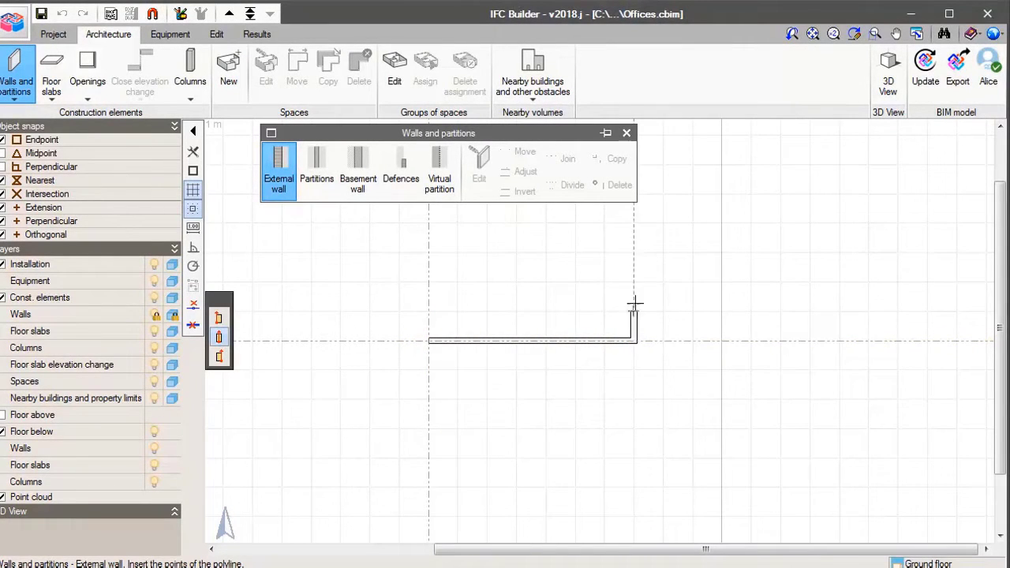
pyautogui.click(633, 224)
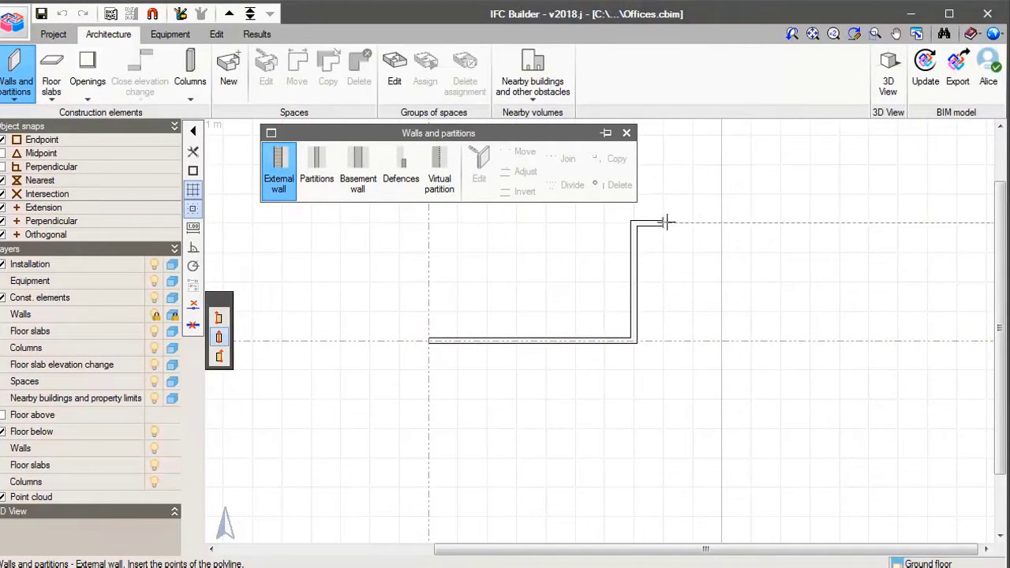
pyautogui.click(758, 224)
pyautogui.press('Escape')
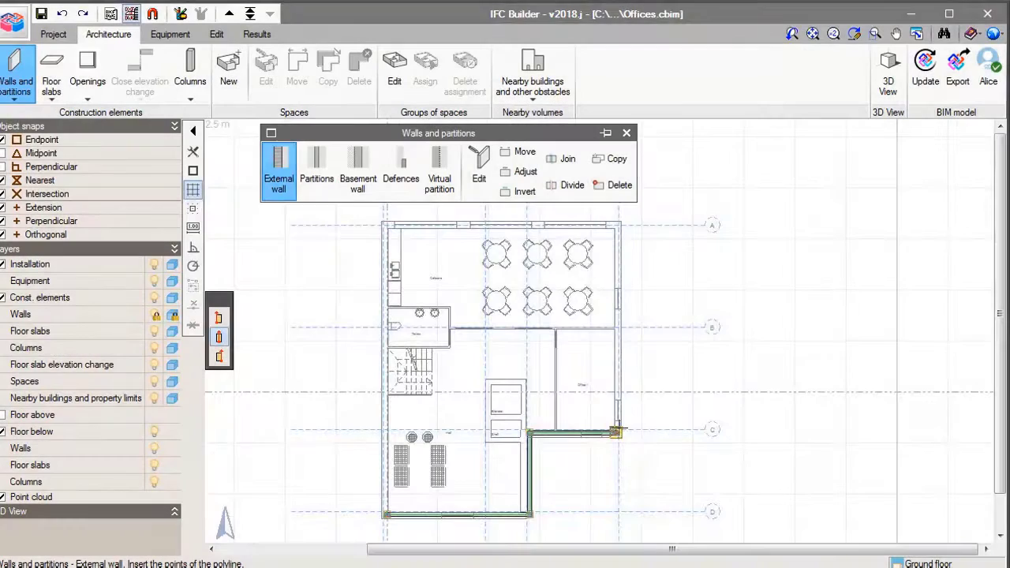
# - Close the external wall outline around the ground-floor perimeter and begin the screed slab outline
pyautogui.click(616, 433)
pyautogui.click(618, 225)
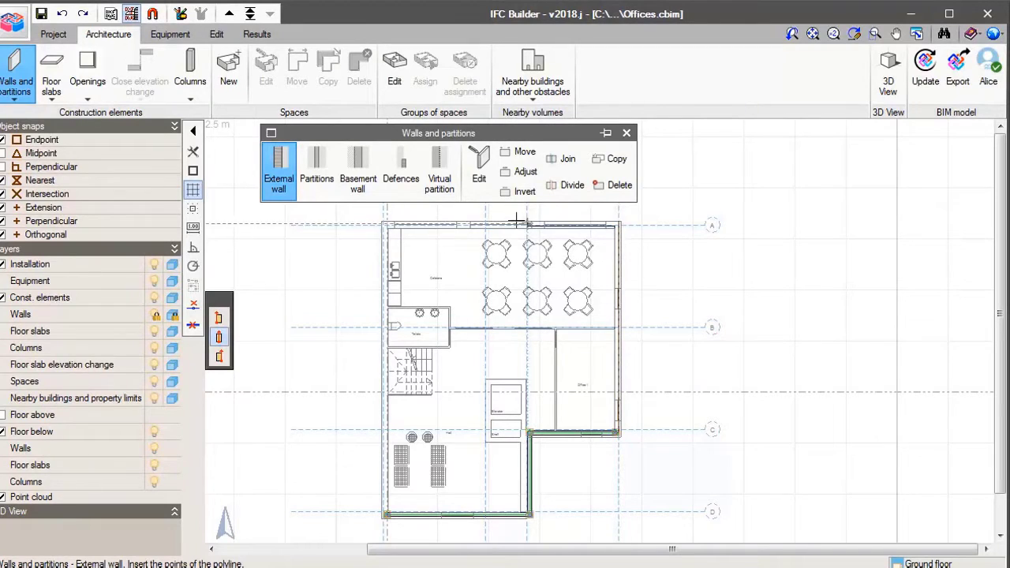
pyautogui.click(385, 224)
pyautogui.click(388, 513)
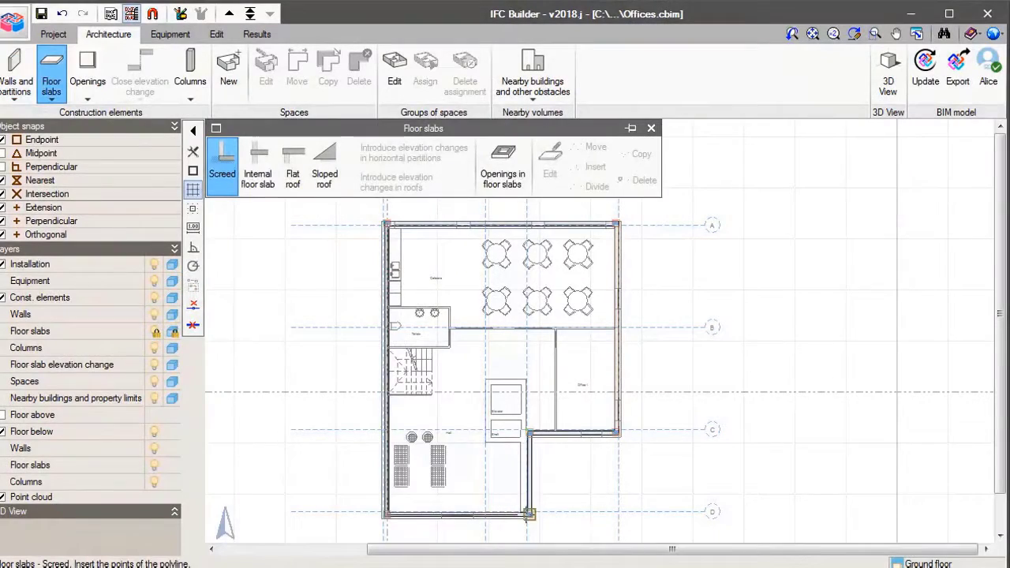
pyautogui.click(531, 514)
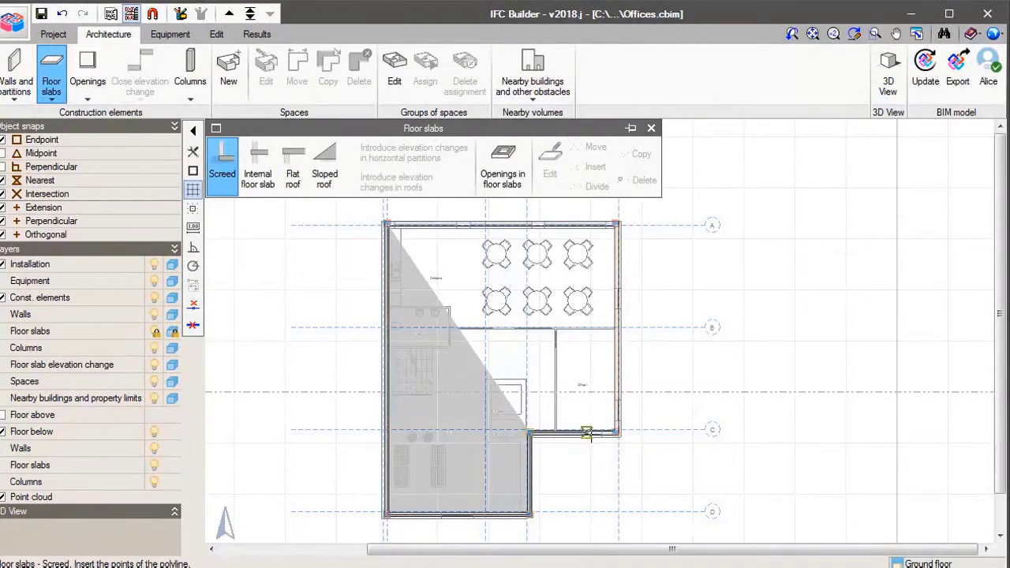
# - Finish the screed slab at the right-hand corners and enclose the Toilets with partition walls
pyautogui.click(618, 433)
pyautogui.click(616, 226)
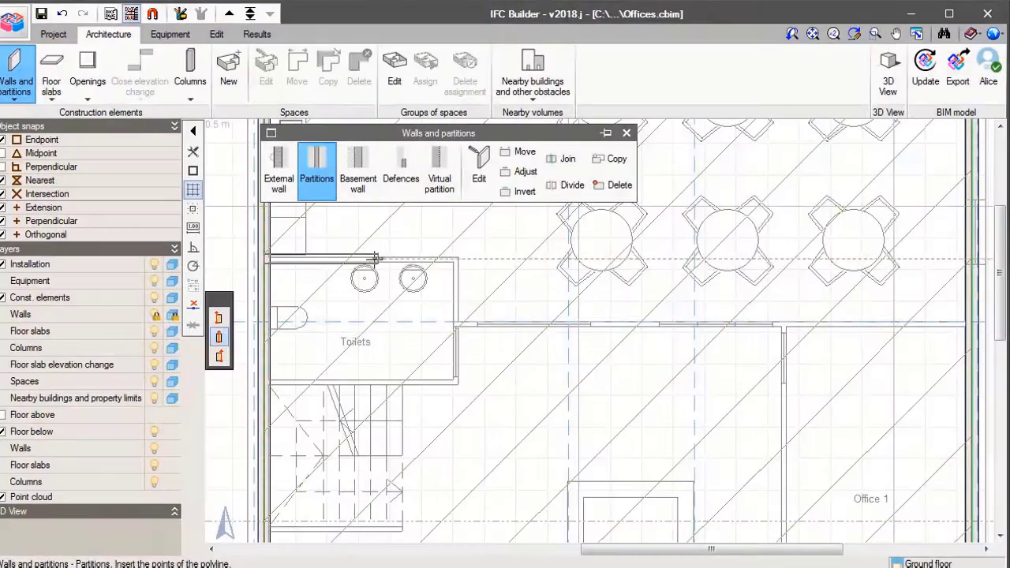
pyautogui.click(457, 257)
pyautogui.click(458, 384)
pyautogui.click(266, 384)
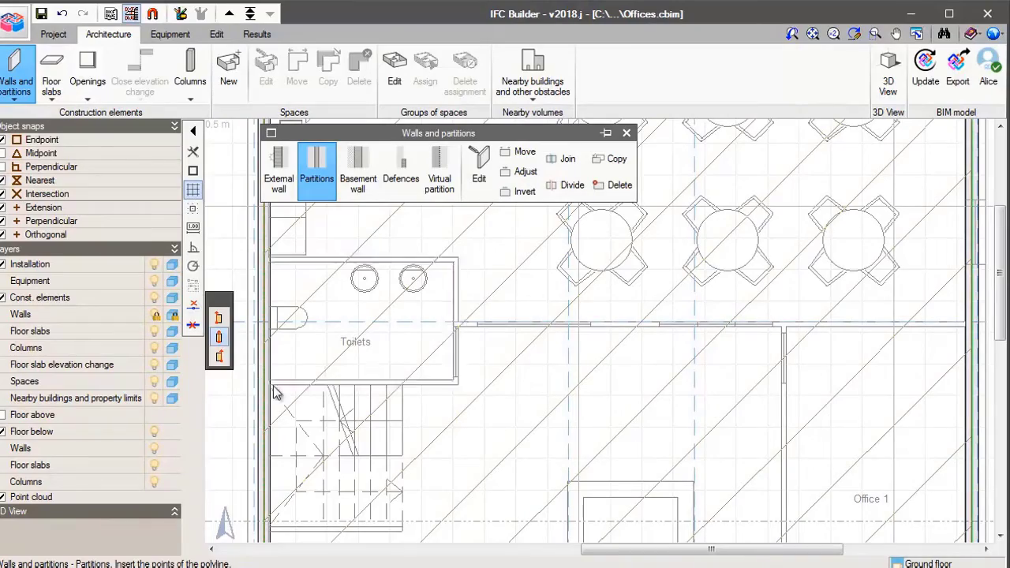
pyautogui.click(458, 325)
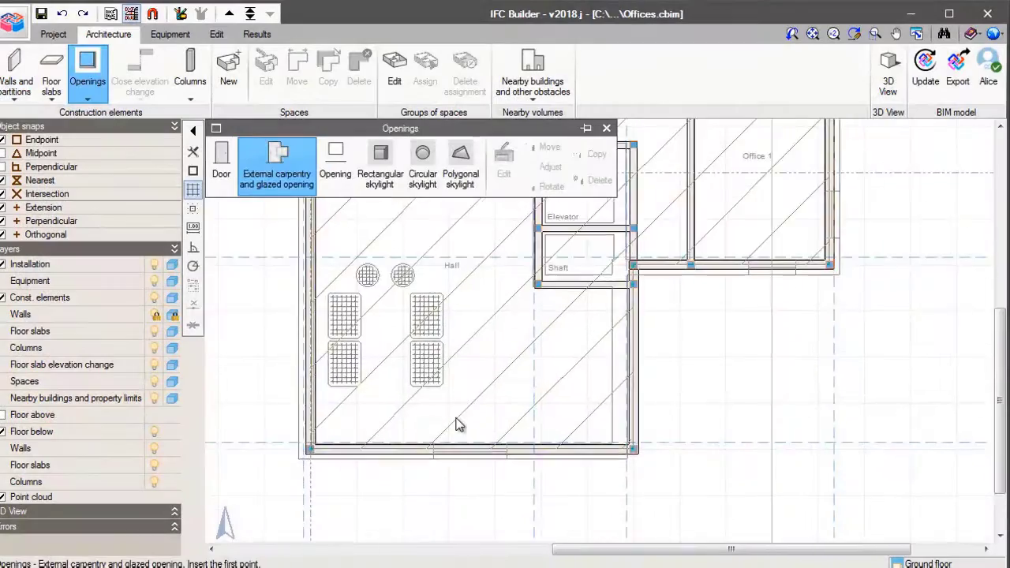
pyautogui.scroll(2, 457, 425)
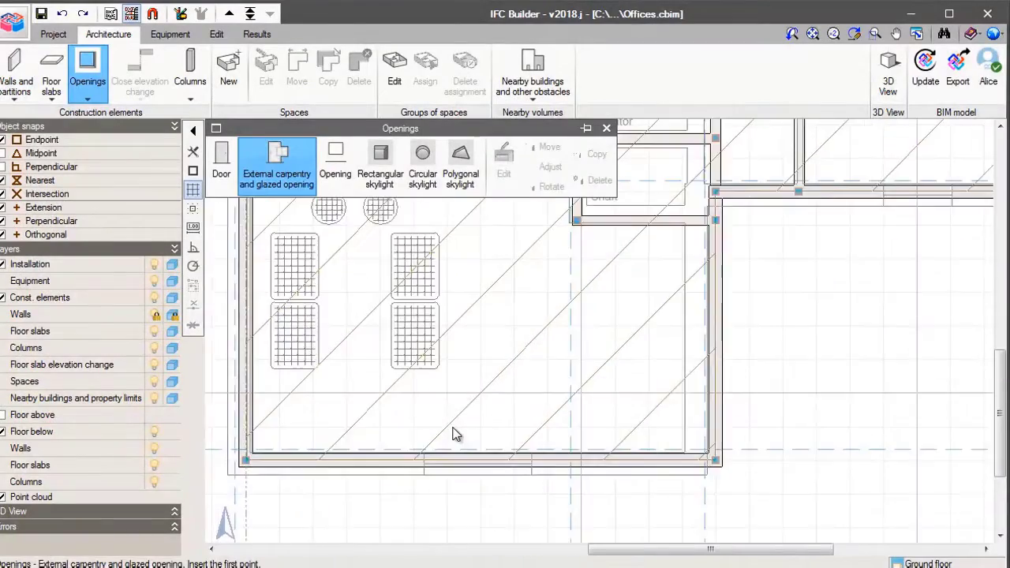
# - Add windows to the bottom outer wall and the wall near Office 1
pyautogui.click(435, 451)
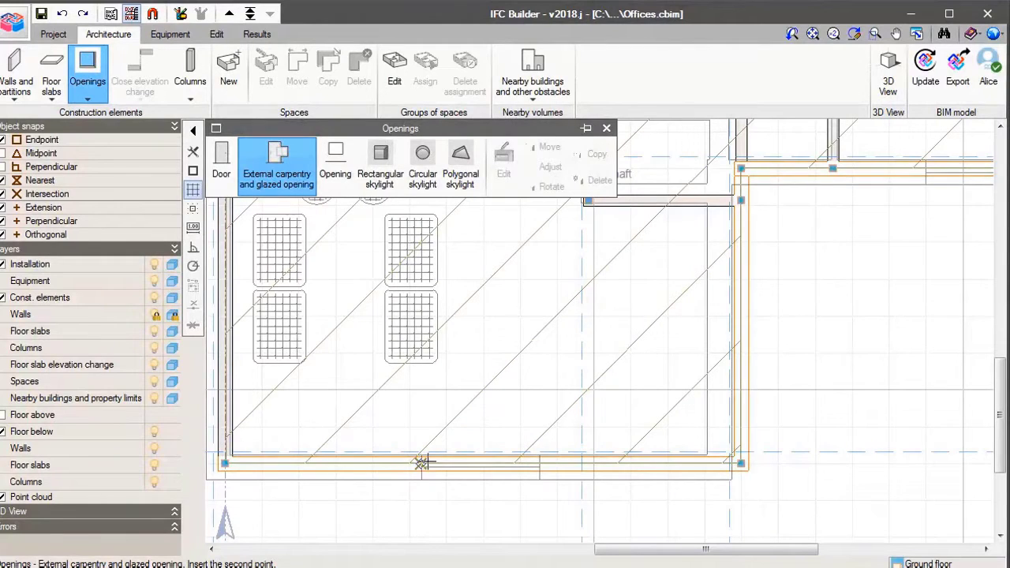
pyautogui.click(527, 465)
pyautogui.scroll(-2, 552, 464)
pyautogui.moveTo(560, 444); pyautogui.dragTo(435, 446, button='middle')
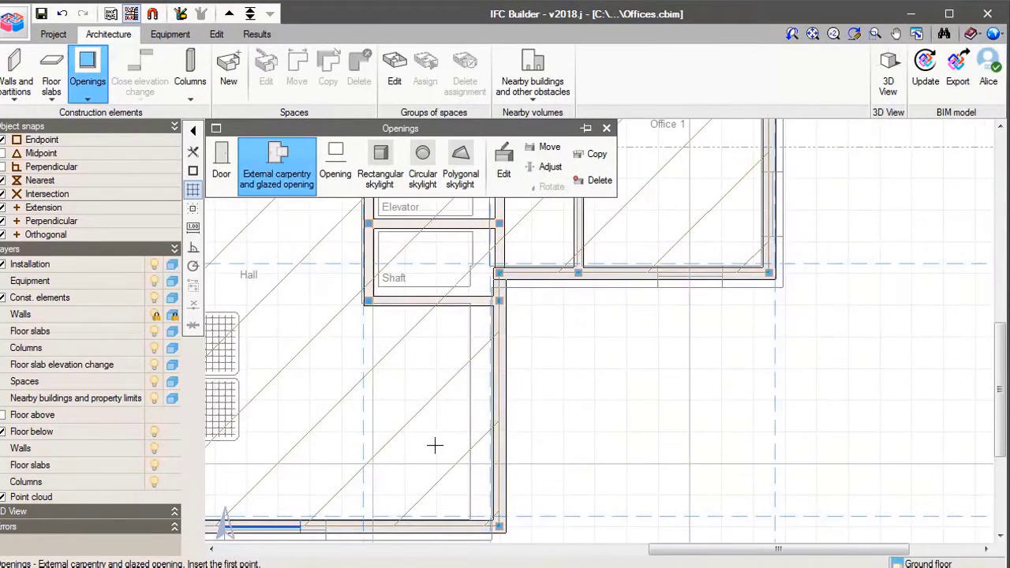
pyautogui.click(657, 274)
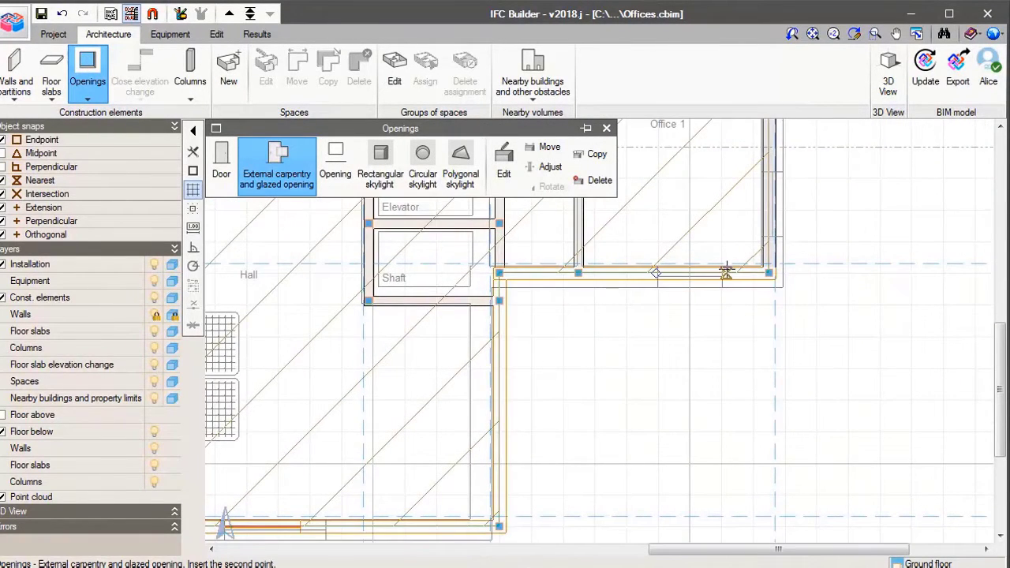
pyautogui.click(728, 273)
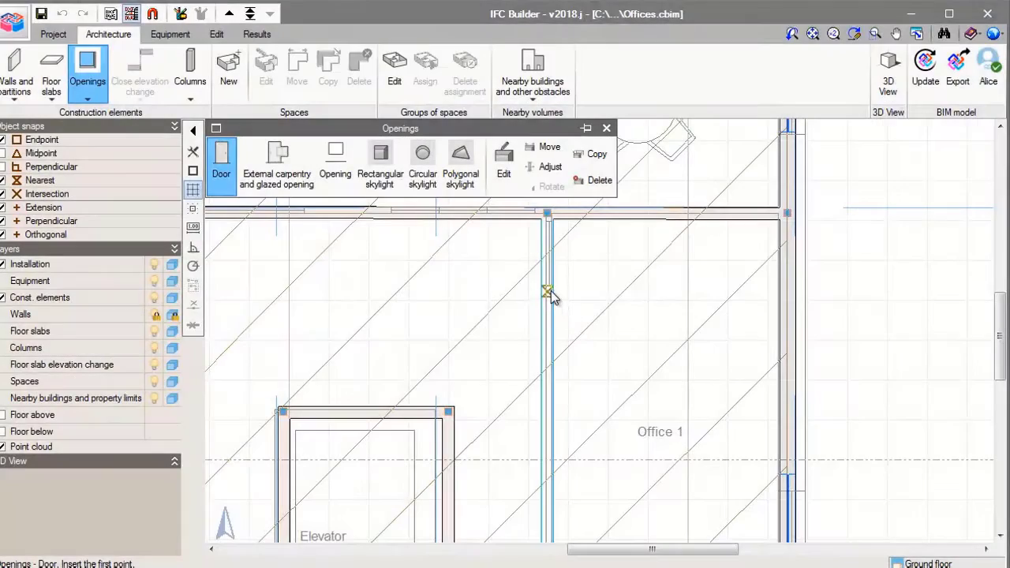
# - Place doors in the vertical office walls
pyautogui.click(549, 288)
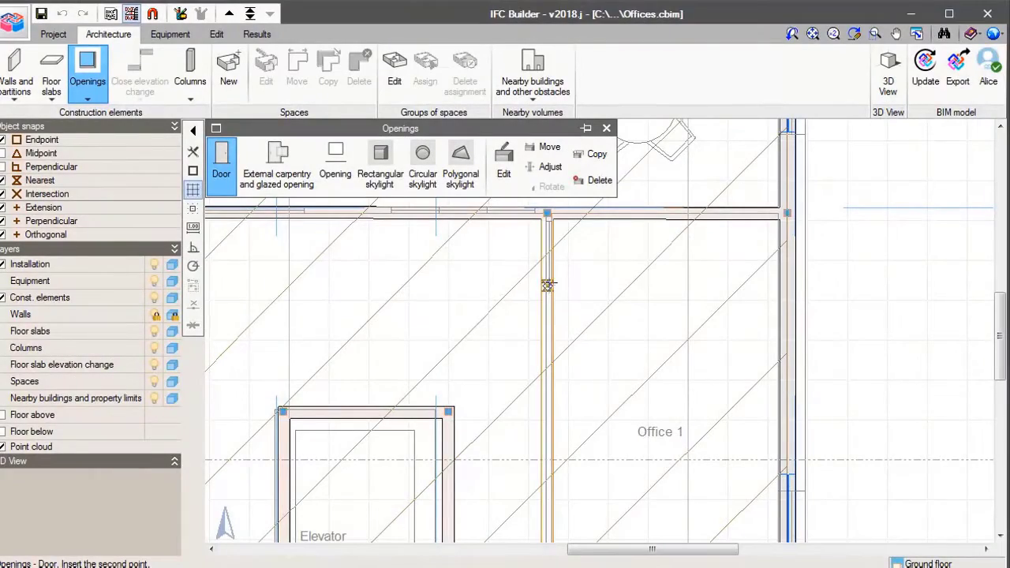
pyautogui.click(547, 229)
pyautogui.moveTo(487, 249); pyautogui.dragTo(654, 273, button='middle')
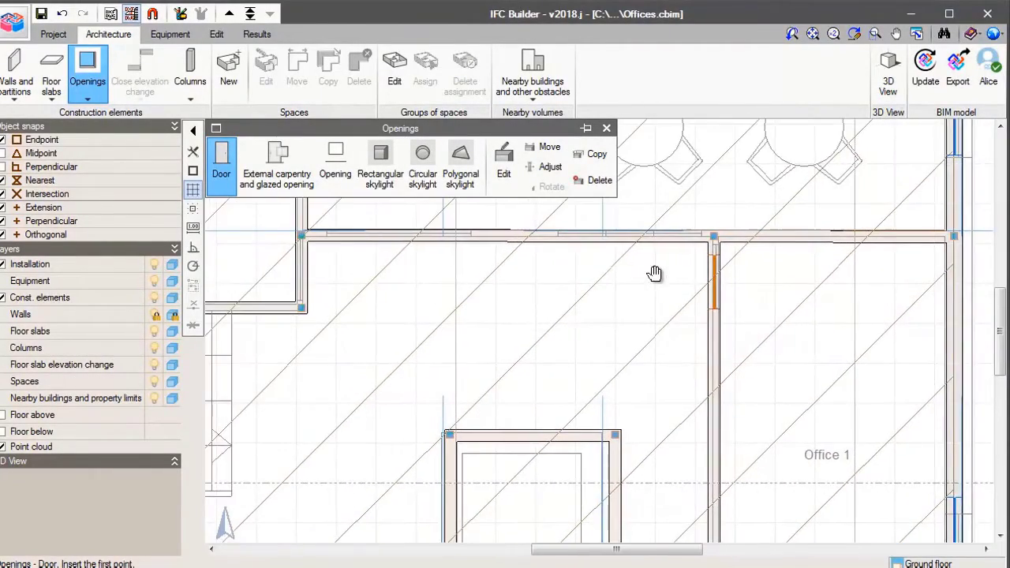
pyautogui.click(301, 283)
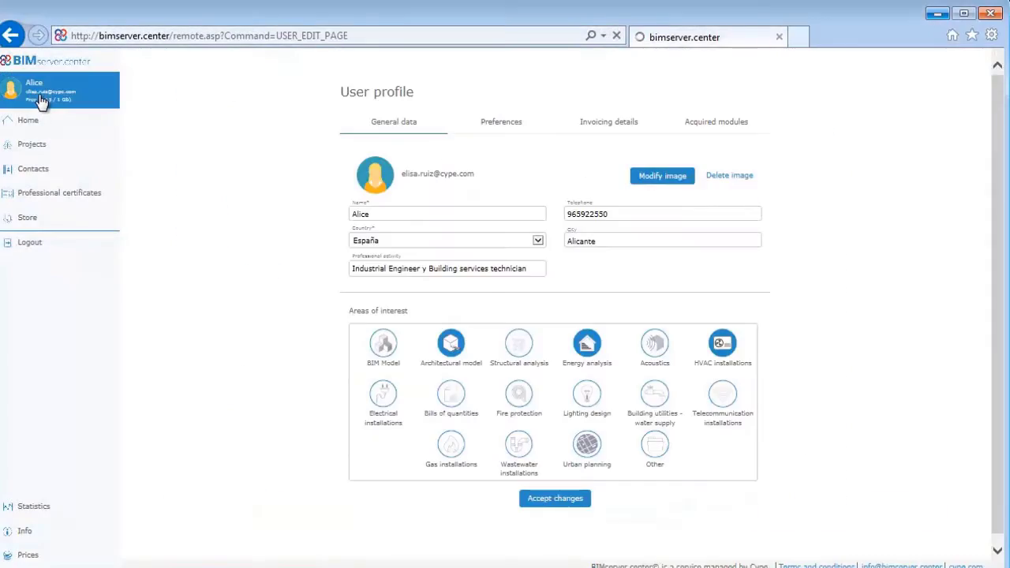
# - Open the Offices- project from the BIMserver.center Projects list
pyautogui.click(34, 148)
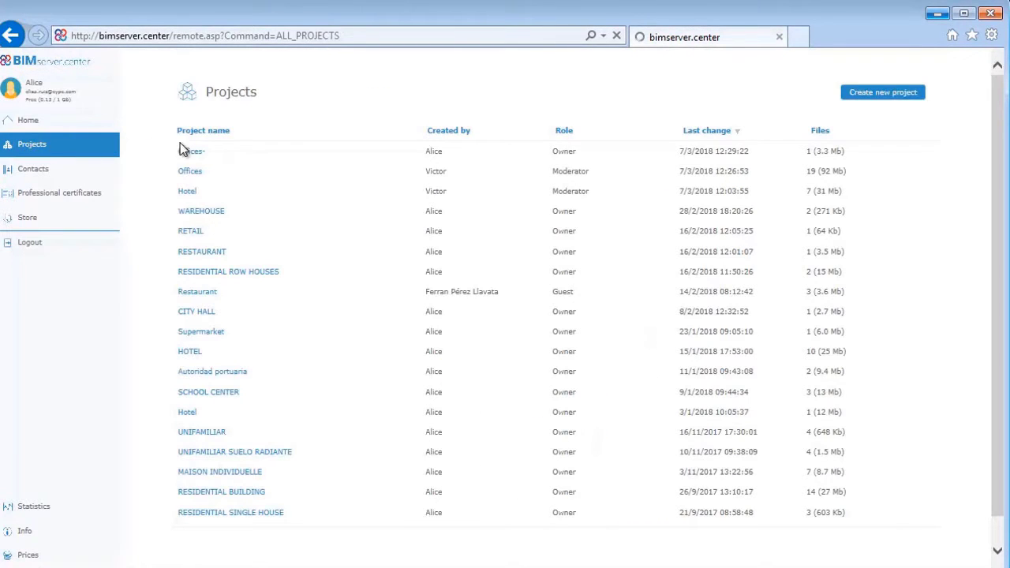
pyautogui.click(198, 152)
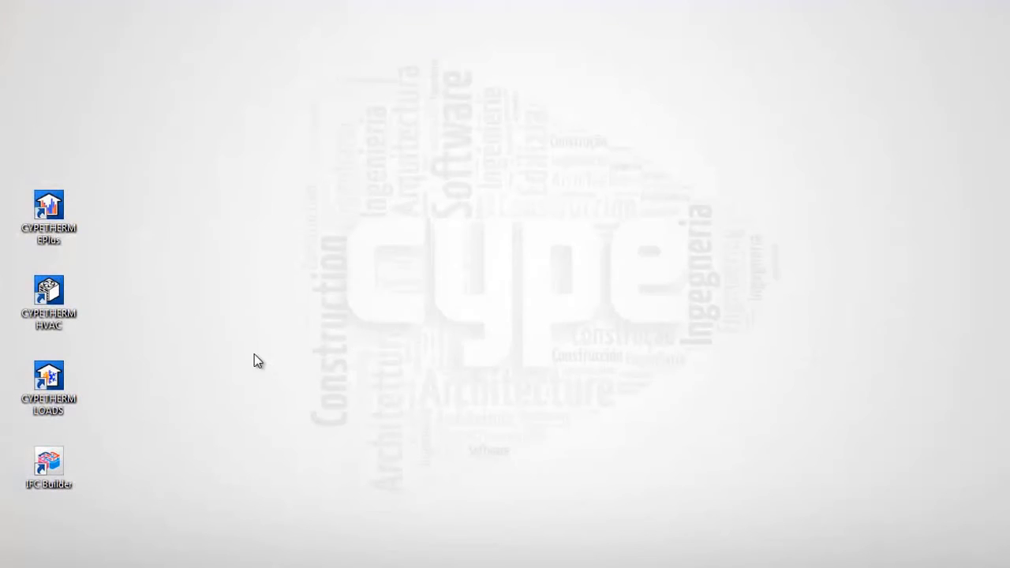
# - Create the Offices.hva project in CYPETHERM LOADS linked to the Offices- BIMserver.center project
pyautogui.doubleClick(62, 382)
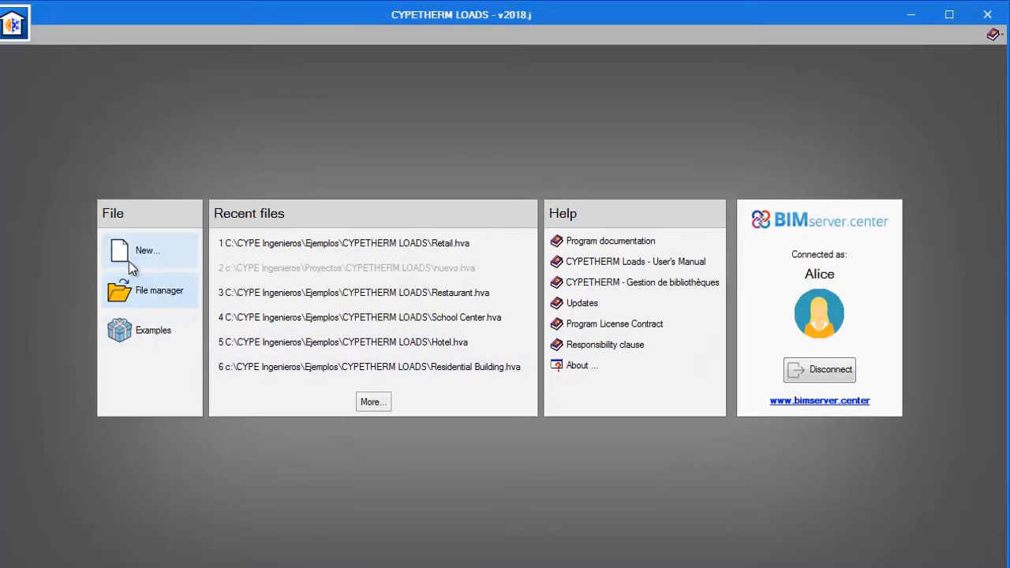
pyautogui.click(129, 265)
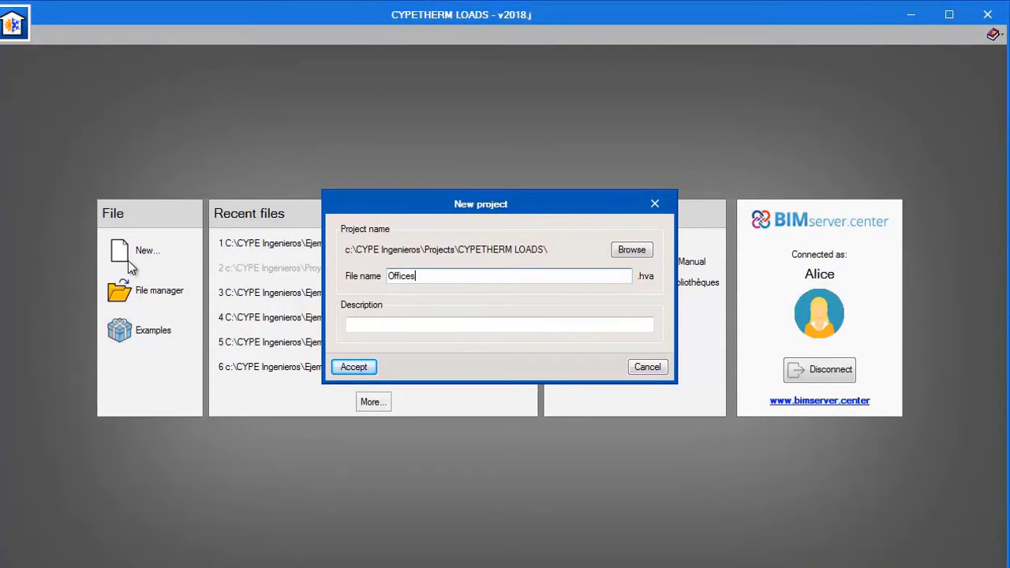
pyautogui.press('Tab')
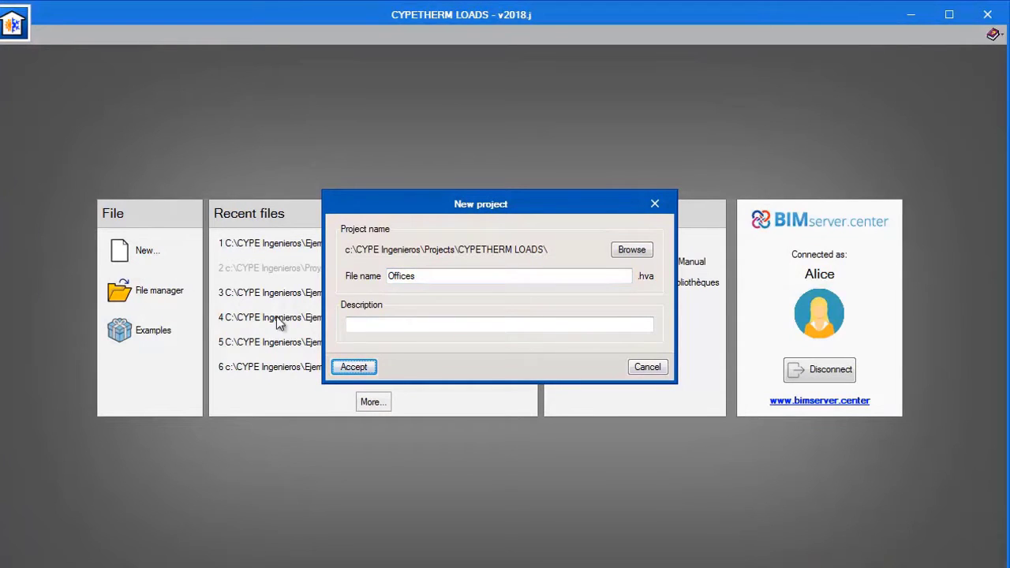
pyautogui.click(352, 367)
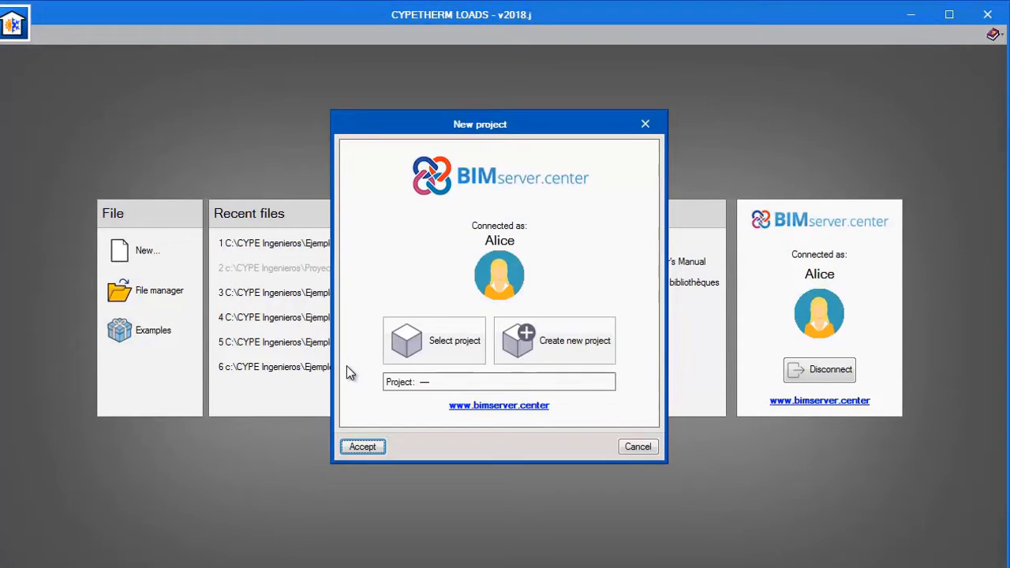
pyautogui.click(421, 352)
pyautogui.doubleClick(408, 300)
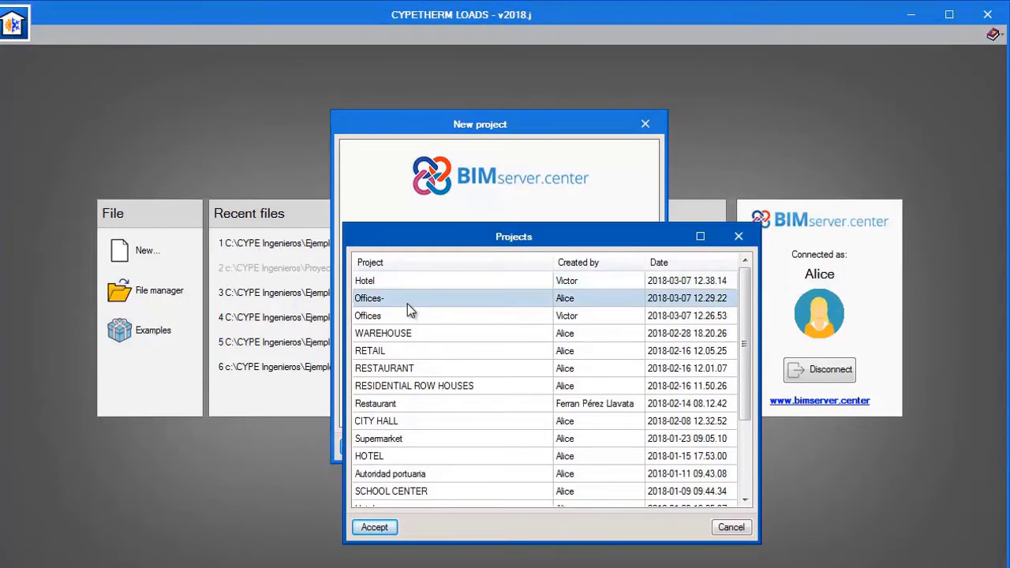
pyautogui.click(362, 446)
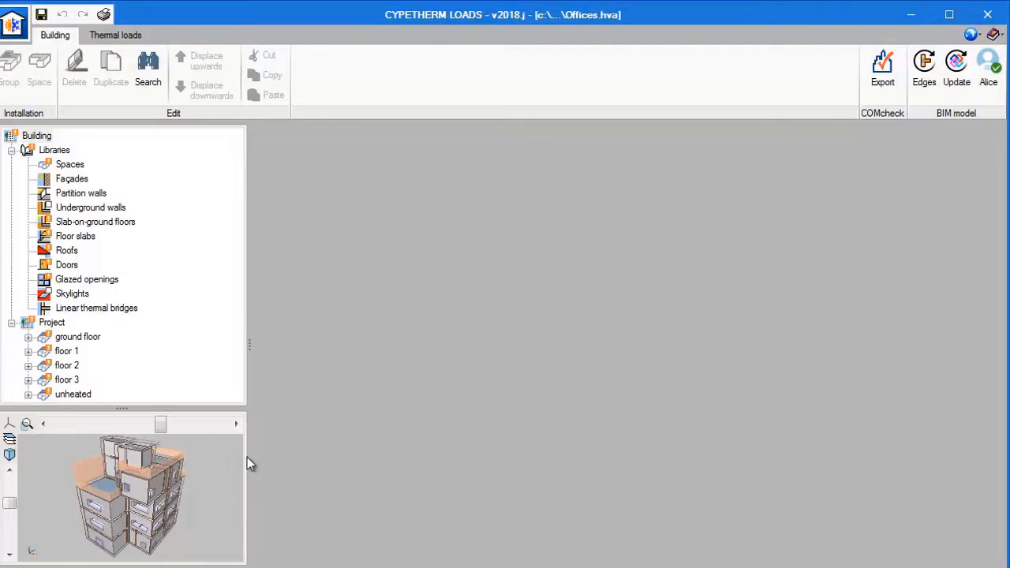
# - Set the Office space type to Occupied, Heated and cooled, with ventilation enabled
pyautogui.moveTo(208, 499); pyautogui.dragTo(191, 499)
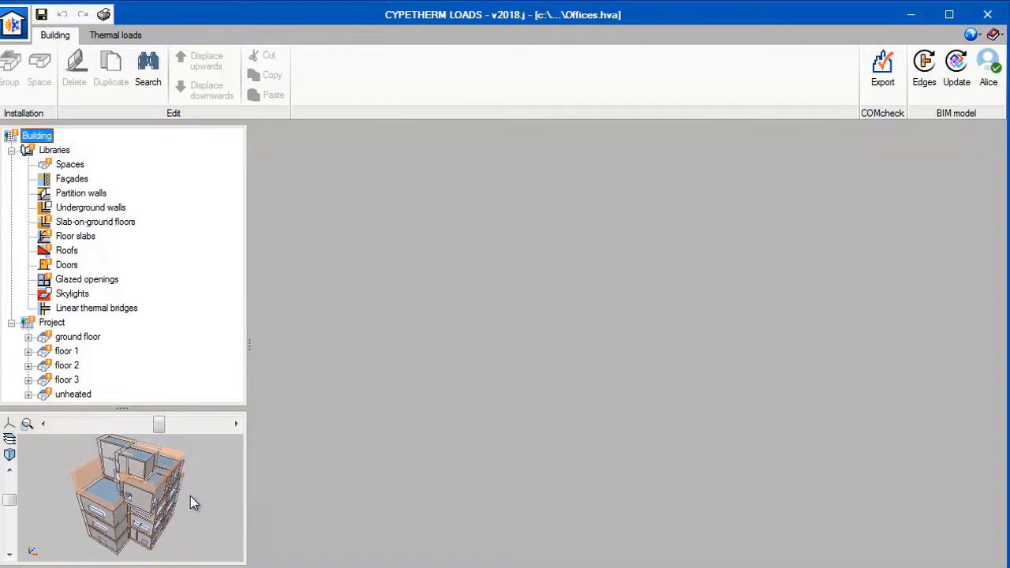
pyautogui.click(67, 164)
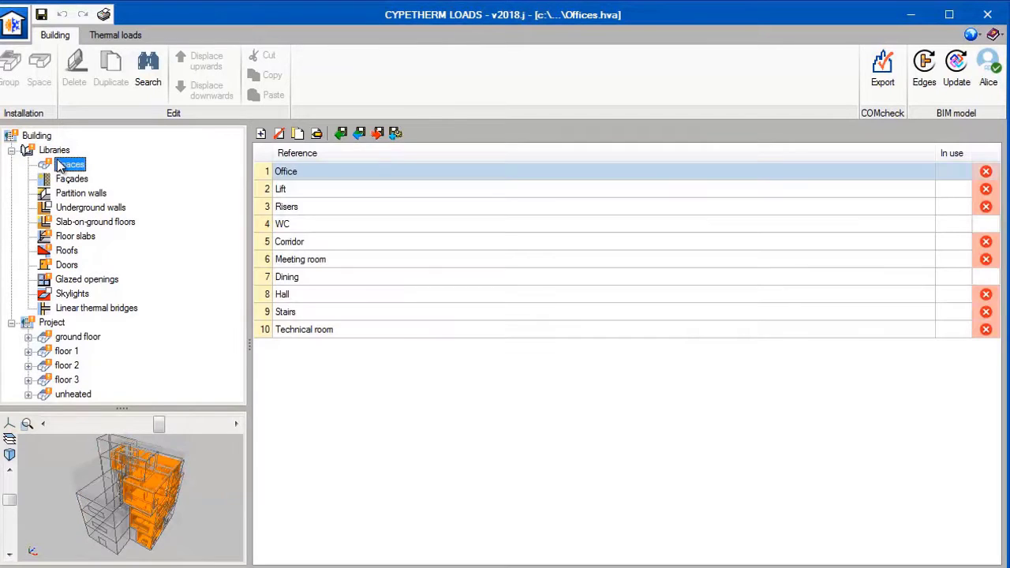
pyautogui.click(318, 174)
pyautogui.doubleClick(318, 173)
pyautogui.click(398, 55)
pyautogui.click(401, 54)
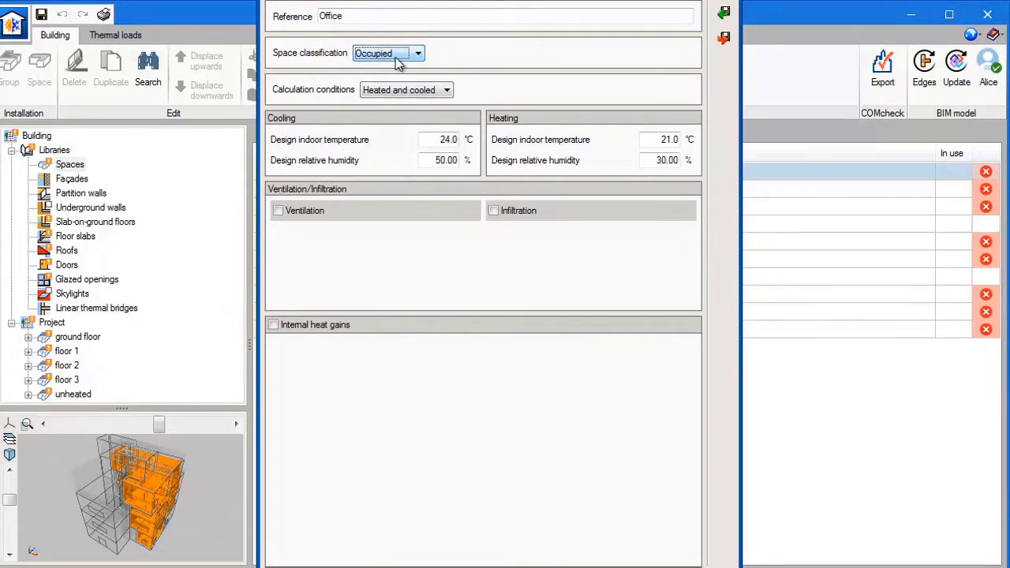
pyautogui.click(394, 92)
pyautogui.click(386, 103)
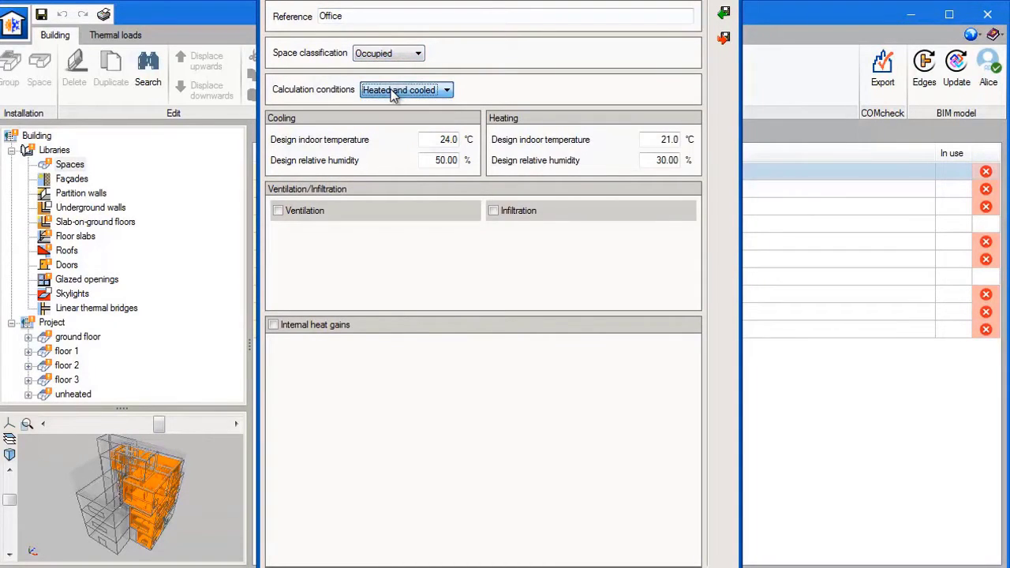
pyautogui.click(278, 211)
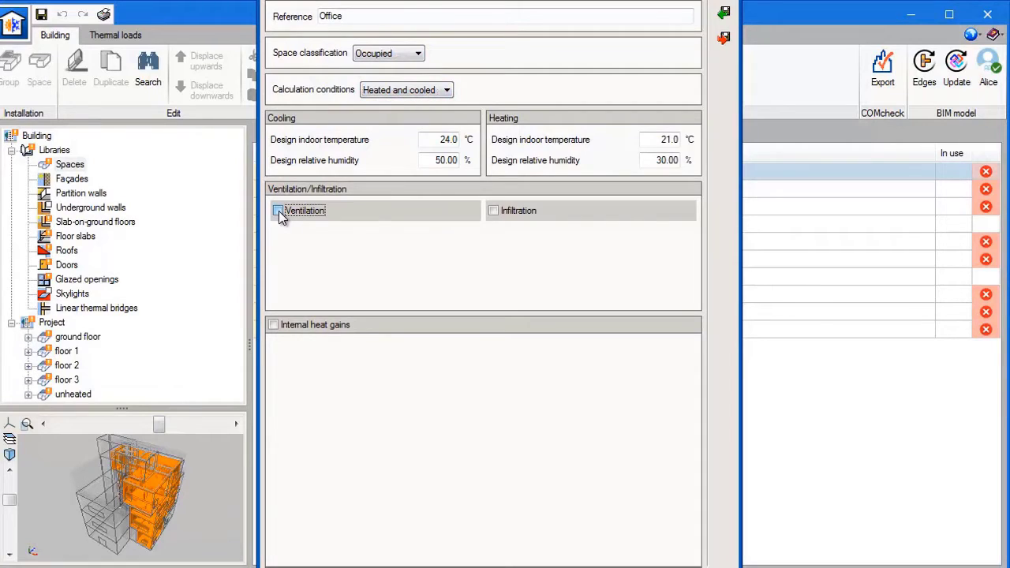
# - Review ASHRAE minimum ventilation rates for Office Buildings, including lobbies, storage and office space
pyautogui.click(468, 211)
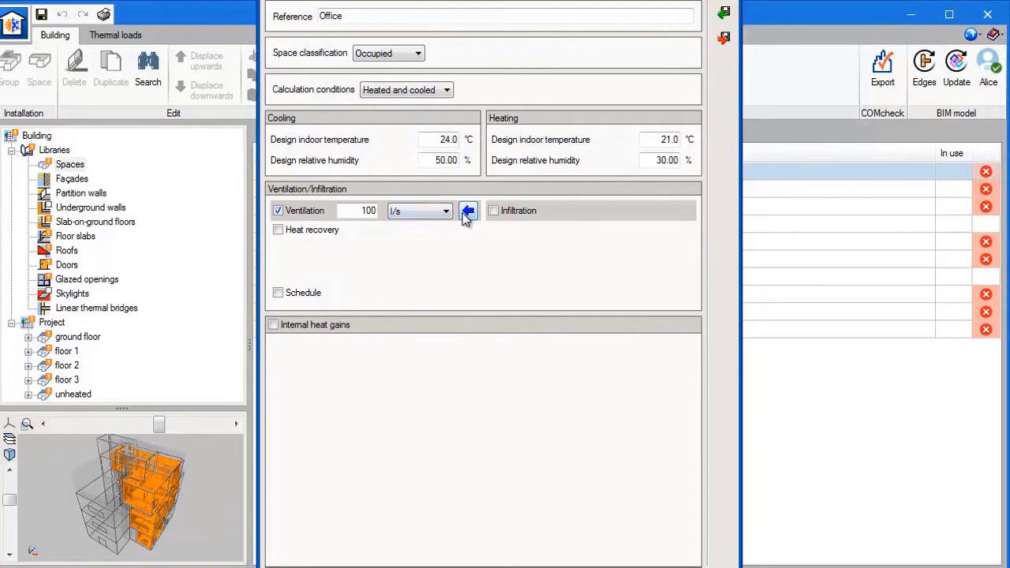
pyautogui.click(479, 154)
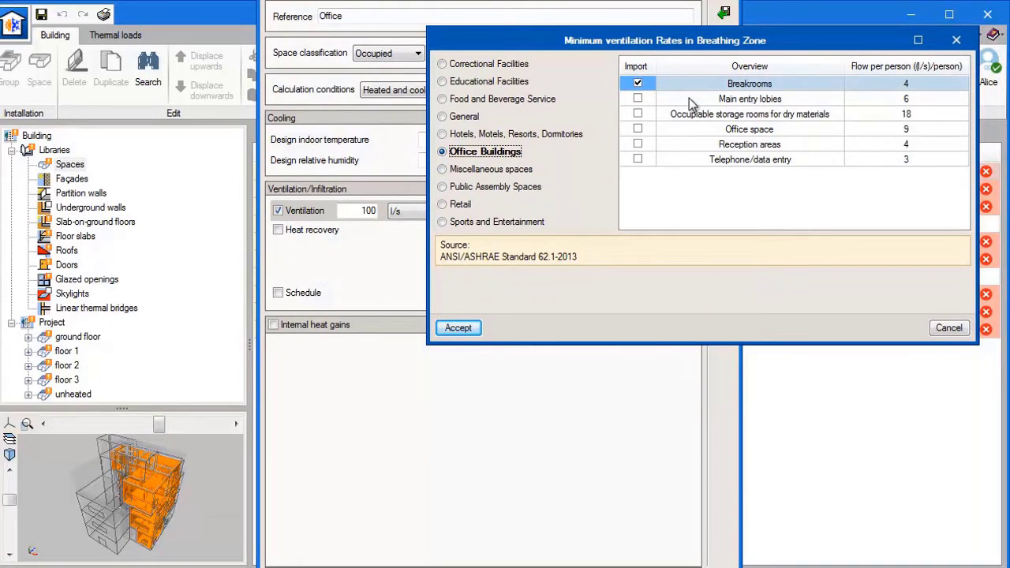
pyautogui.click(689, 98)
pyautogui.click(692, 116)
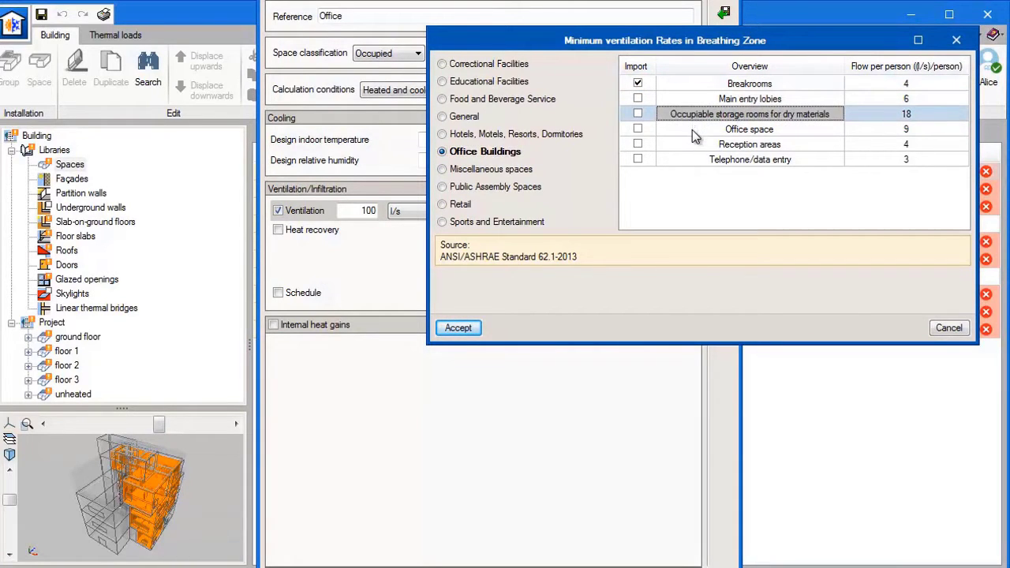
pyautogui.click(694, 131)
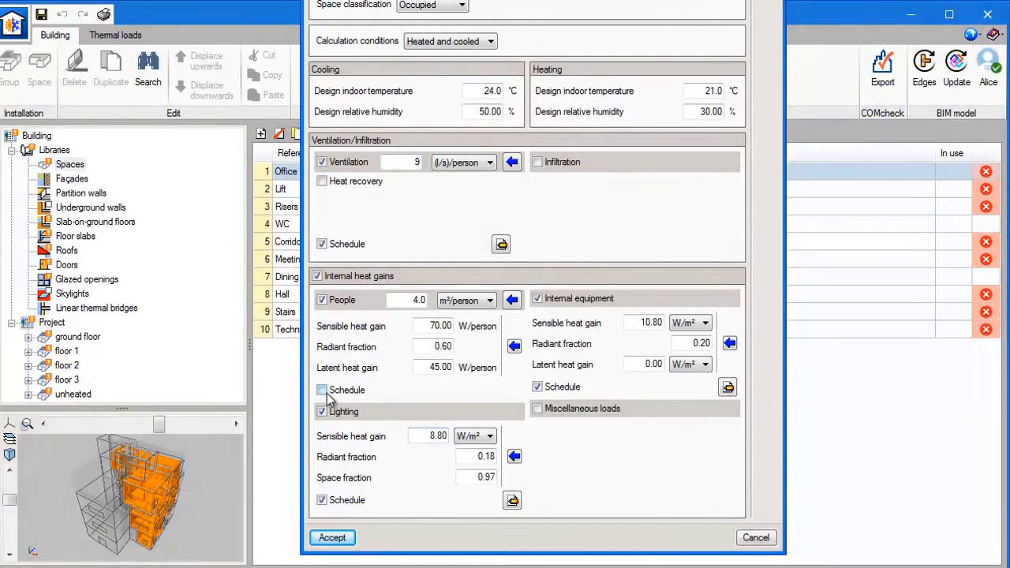
# - Give January in the people schedule a constant 50% value
pyautogui.click(327, 395)
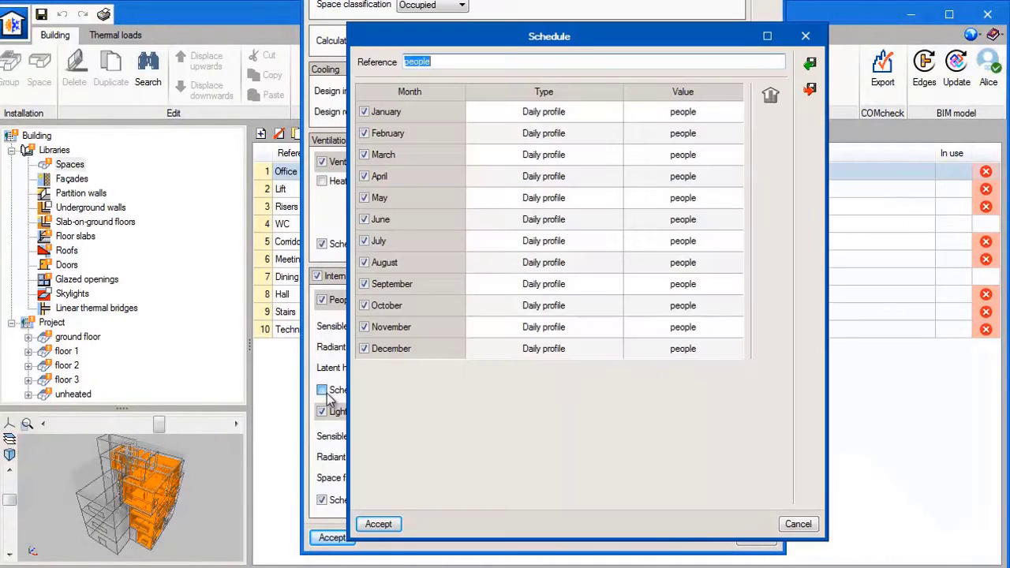
pyautogui.click(508, 115)
pyautogui.click(508, 115)
pyautogui.click(513, 129)
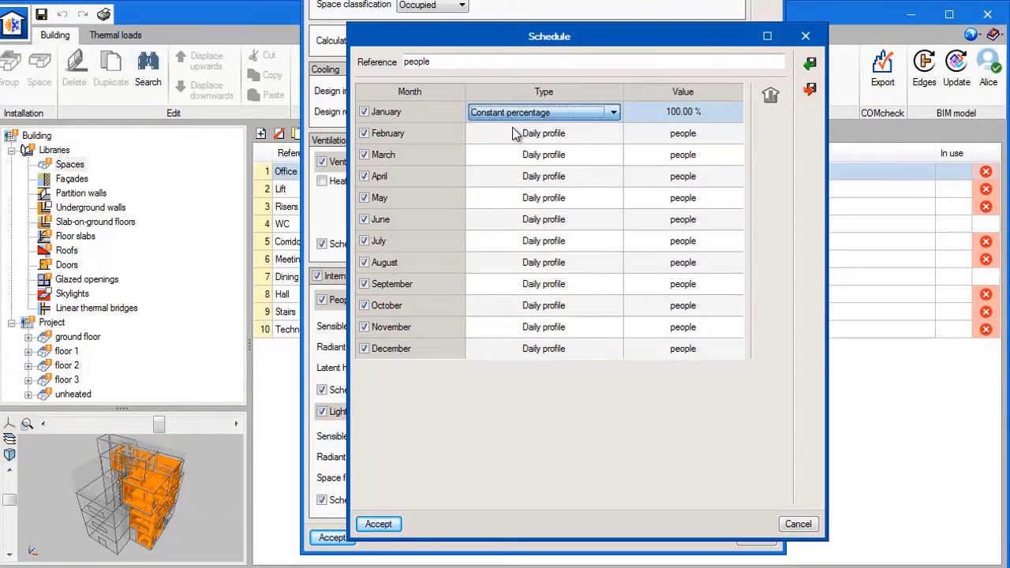
pyautogui.click(649, 115)
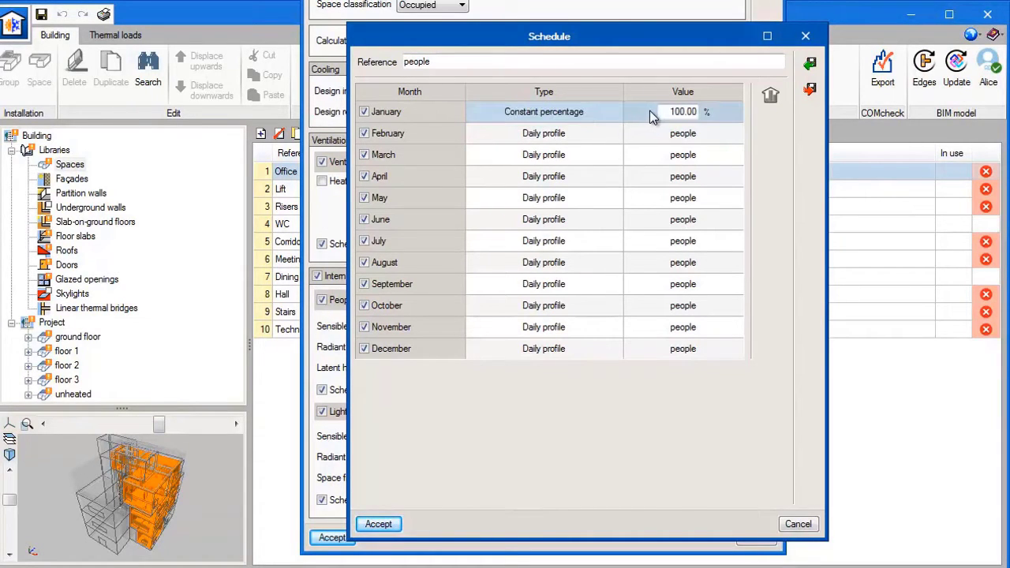
pyautogui.doubleClick(664, 111)
pyautogui.write('50')
pyautogui.press('Return')
# - Switch January back to the people daily profile
pyautogui.click(598, 117)
pyautogui.click(609, 112)
pyautogui.click(598, 137)
pyautogui.click(671, 112)
pyautogui.click(678, 112)
pyautogui.click(678, 125)
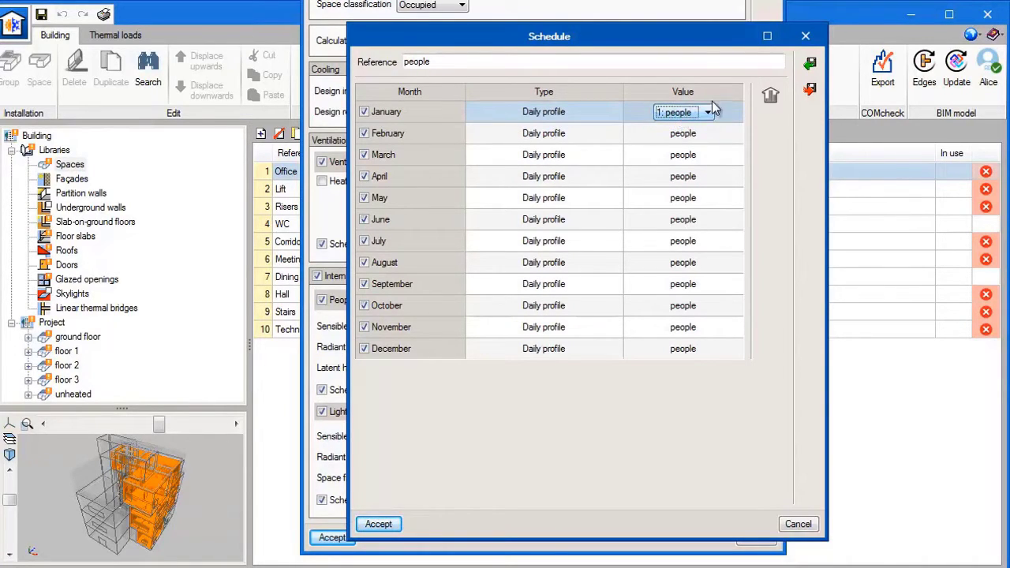
pyautogui.click(770, 97)
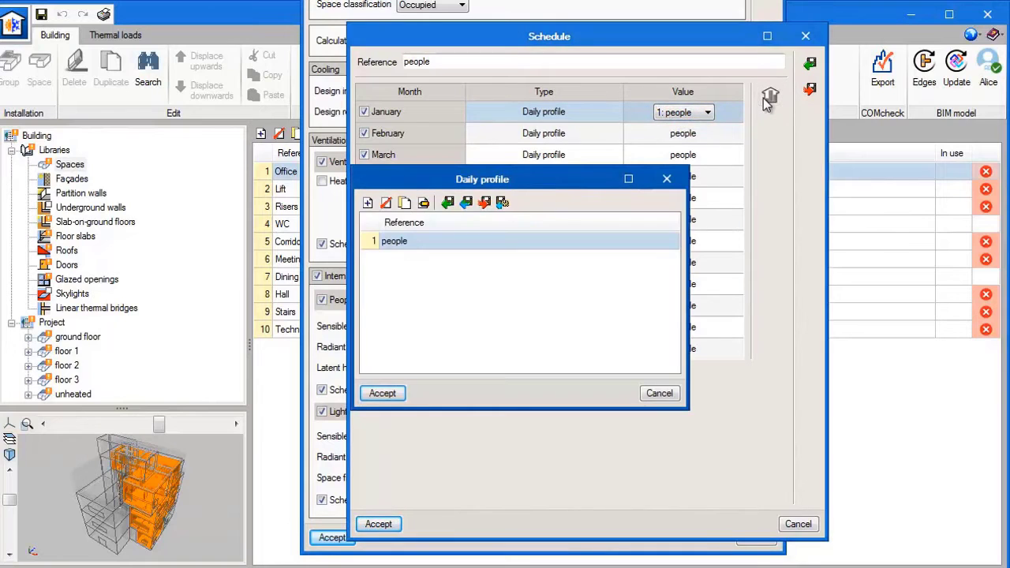
# - Raise the people profile's 7–8 h bar to about 68% and 6–7 h bar to 54%
pyautogui.doubleClick(439, 242)
pyautogui.click(395, 242)
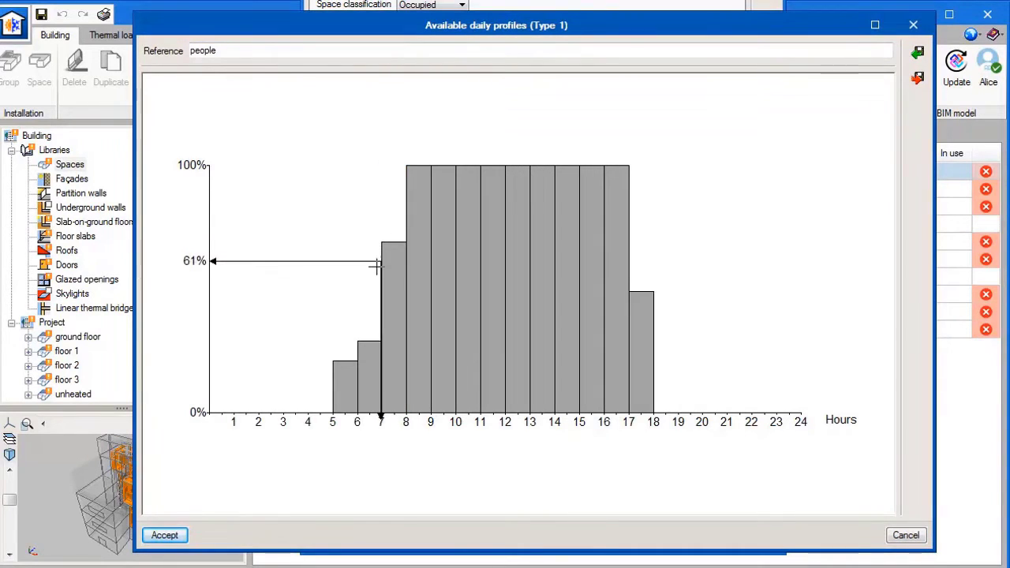
pyautogui.click(366, 279)
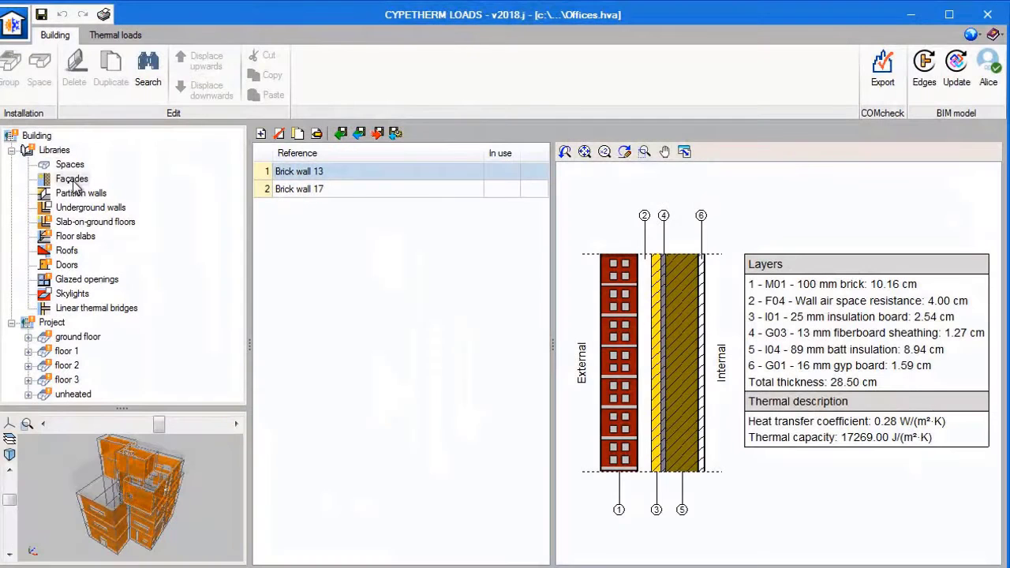
pyautogui.click(72, 180)
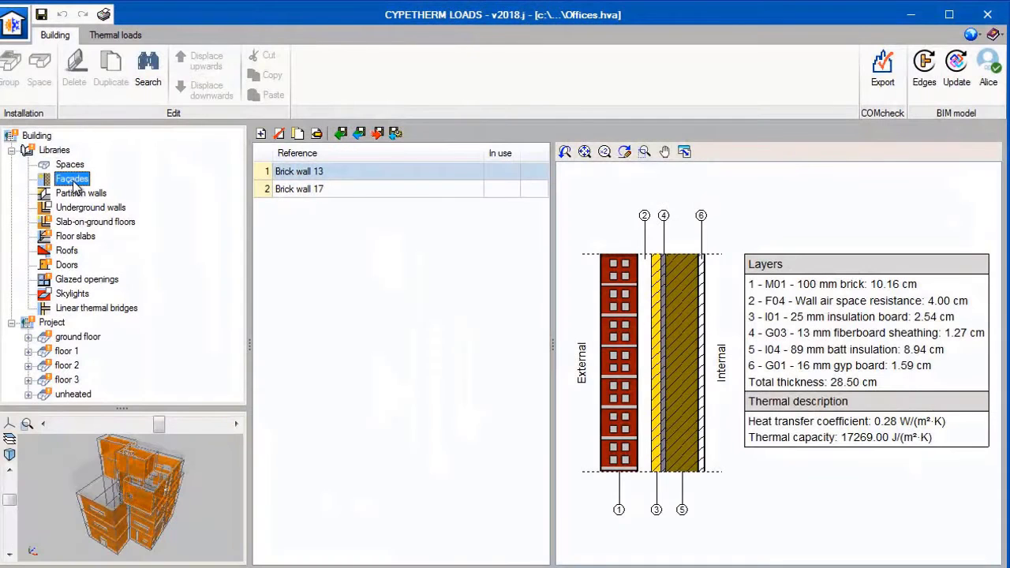
# - Inspect Brick wall 13's air space and insulation board layers, then close the editor
pyautogui.doubleClick(309, 173)
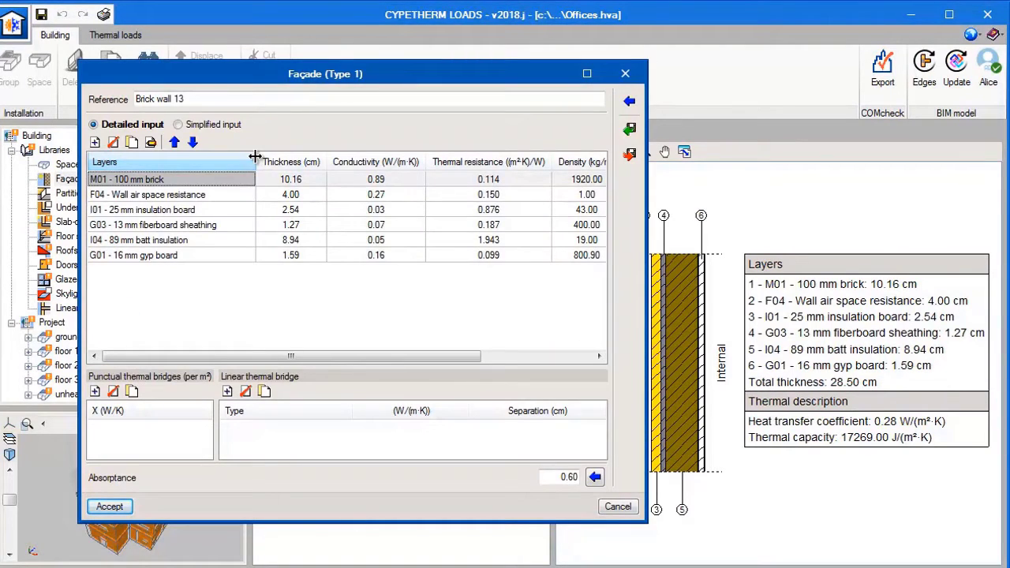
pyautogui.click(221, 195)
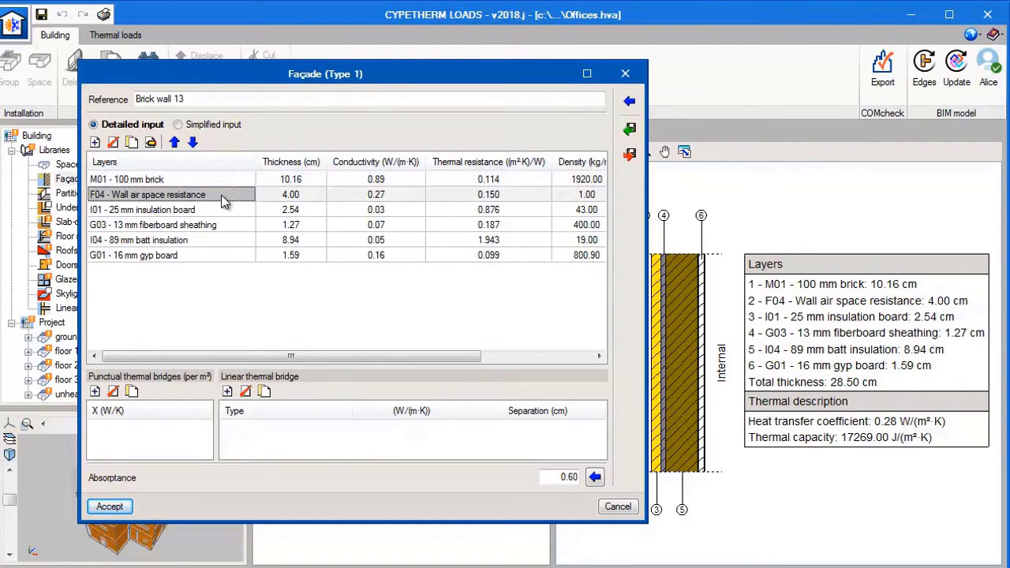
pyautogui.click(224, 209)
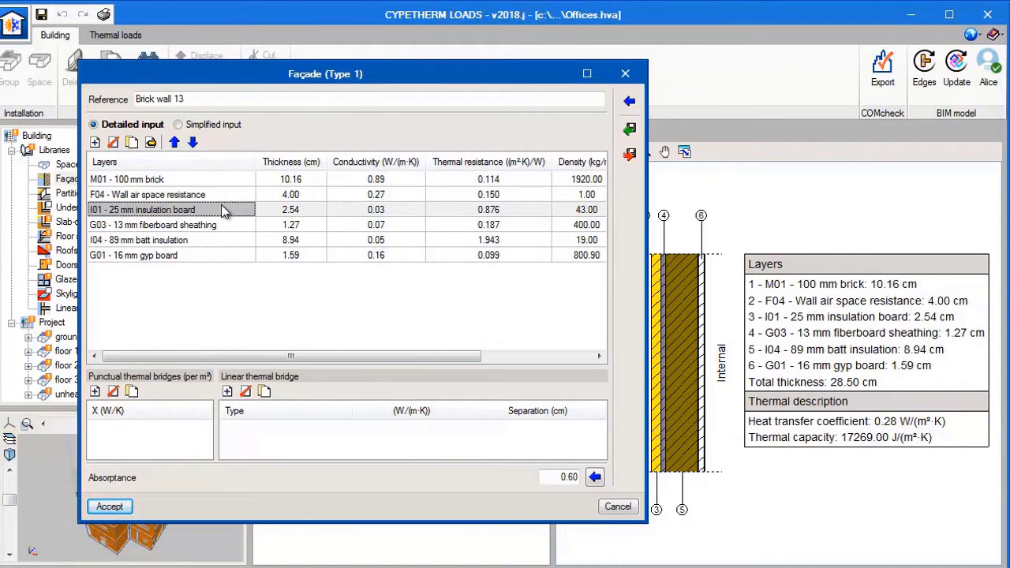
pyautogui.click(110, 505)
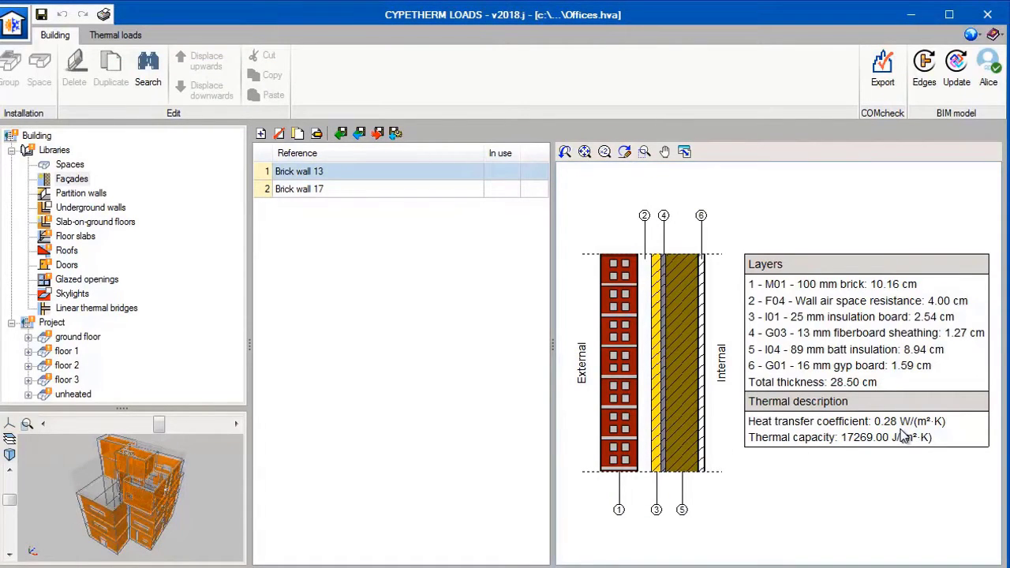
# - Add a Gypsum (density 600) layer from the EN ISO 10456 catalogue to the Screed slab-on-ground floor
pyautogui.click(128, 221)
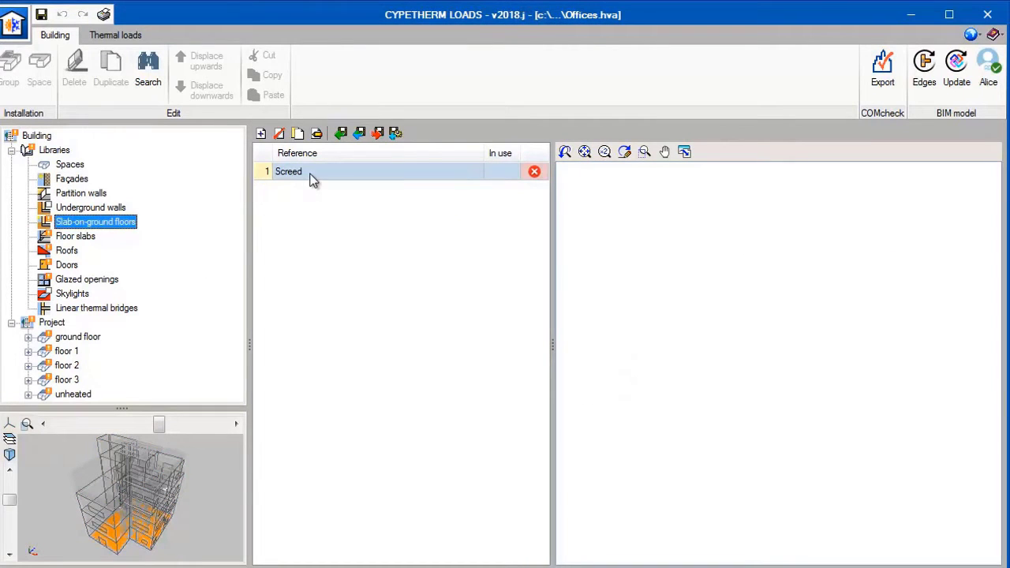
pyautogui.doubleClick(312, 172)
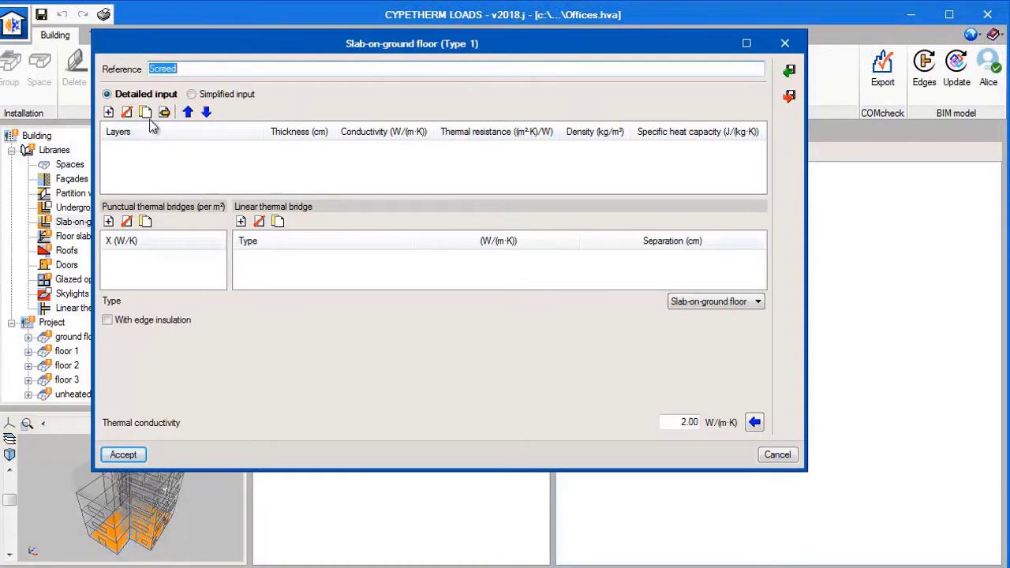
pyautogui.click(108, 112)
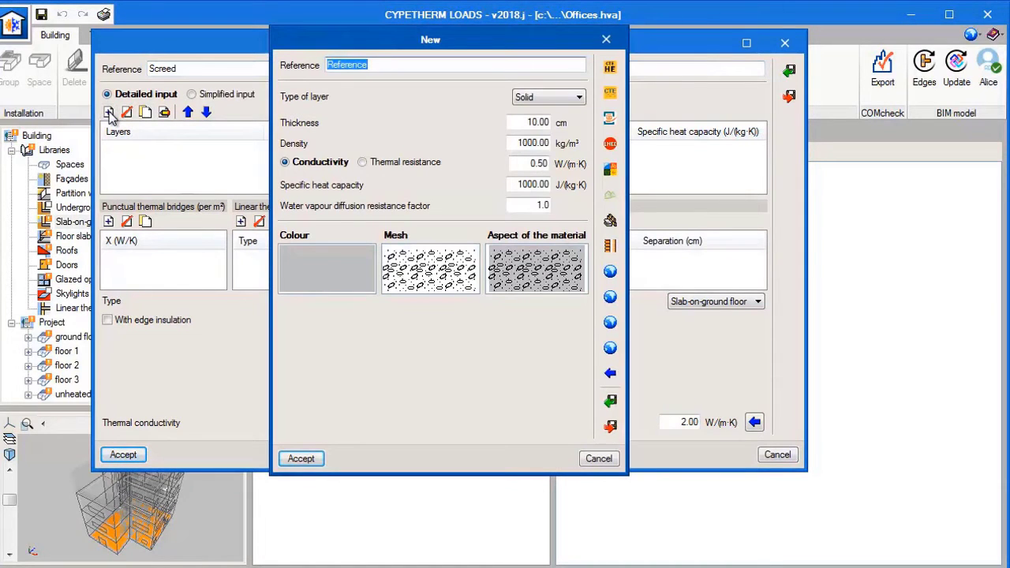
pyautogui.click(607, 349)
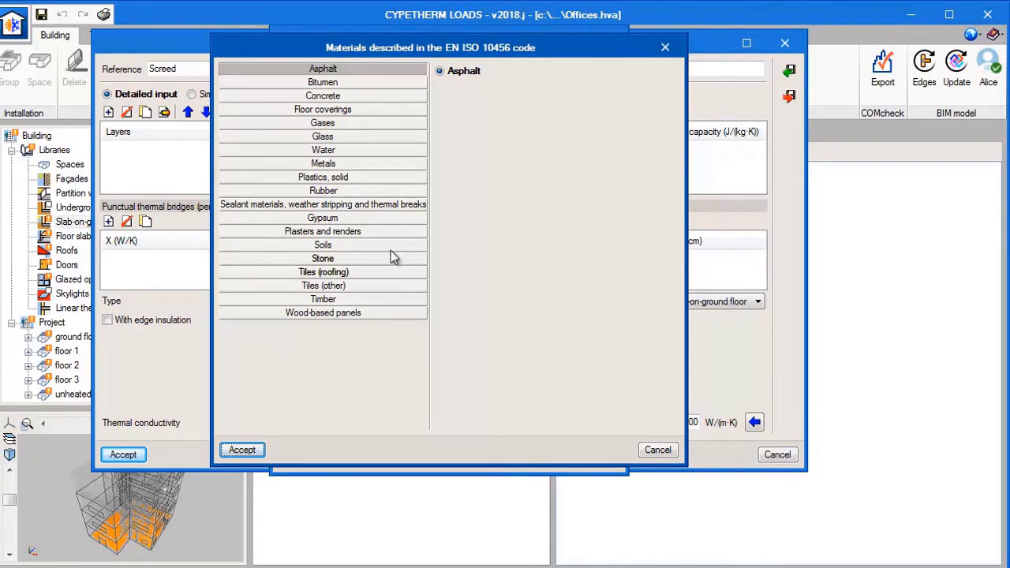
pyautogui.click(338, 220)
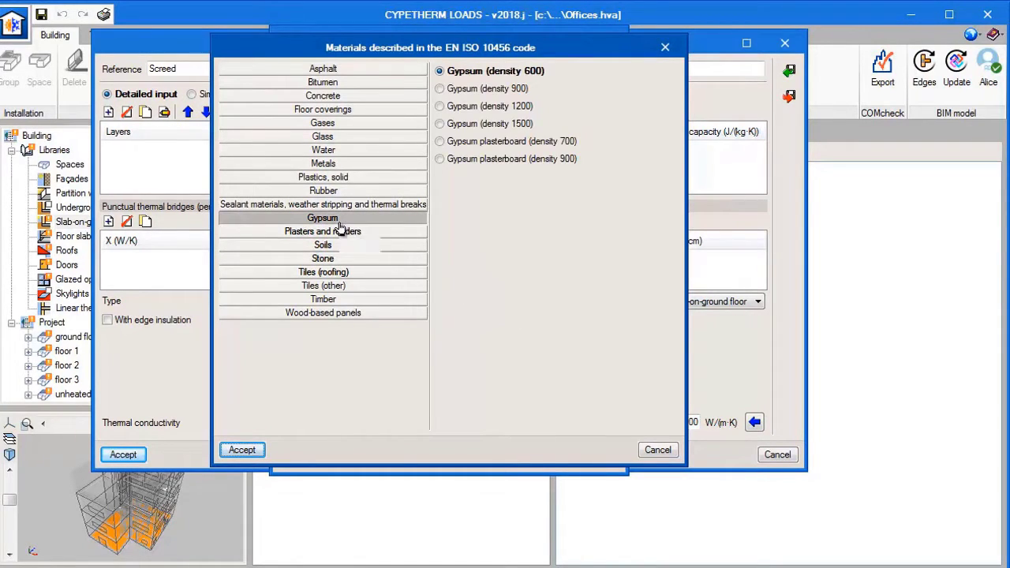
pyautogui.click(254, 451)
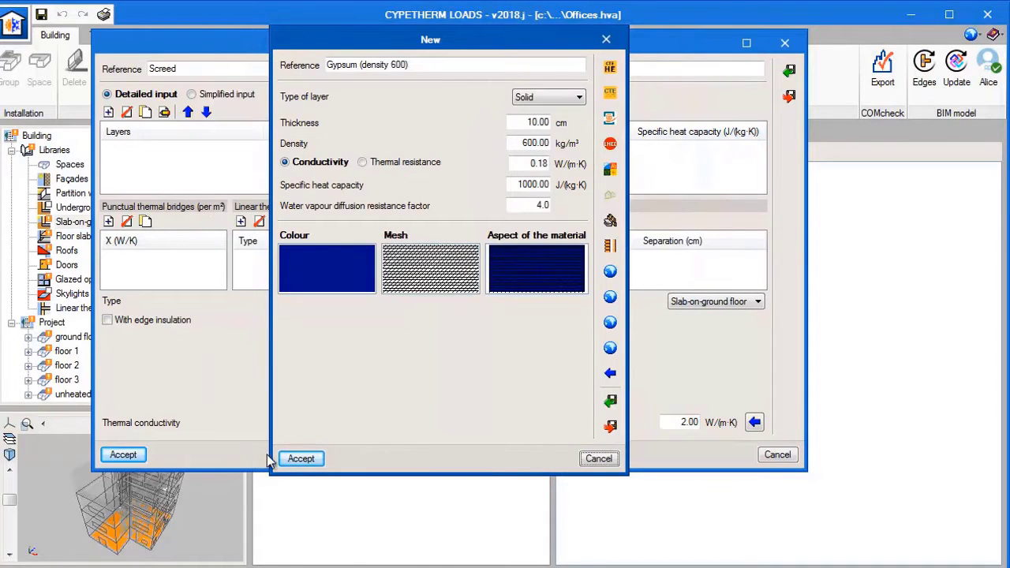
pyautogui.click(296, 459)
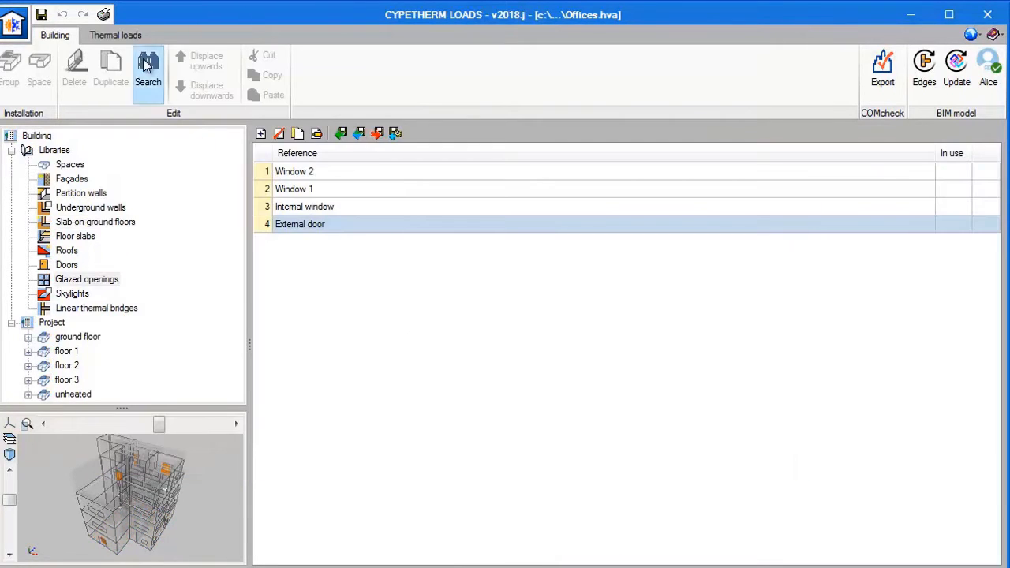
pyautogui.click(128, 36)
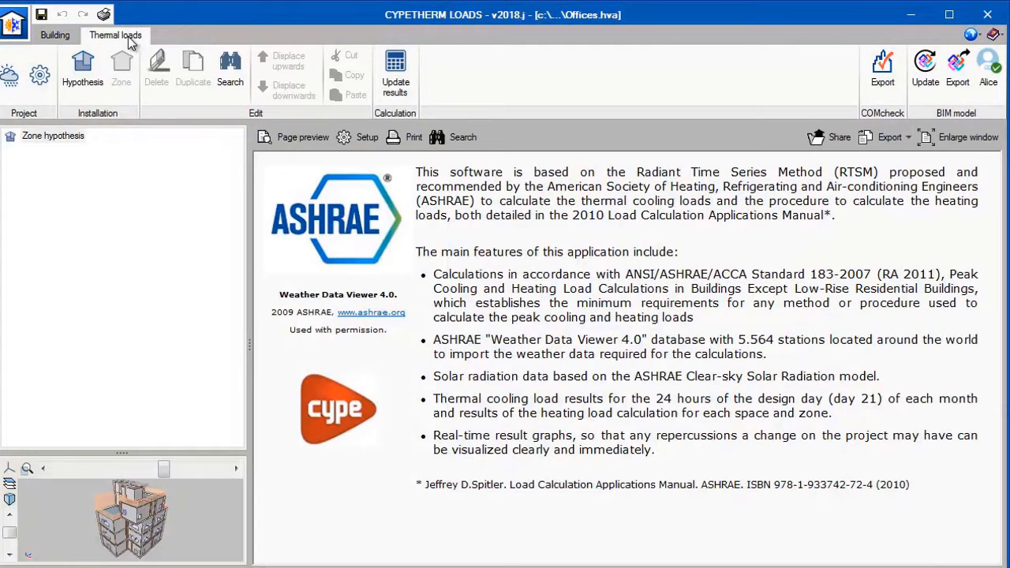
# - In Location data, pick the site's weather station from the ASHRAE database's Europe/Spain list
pyautogui.click(8, 74)
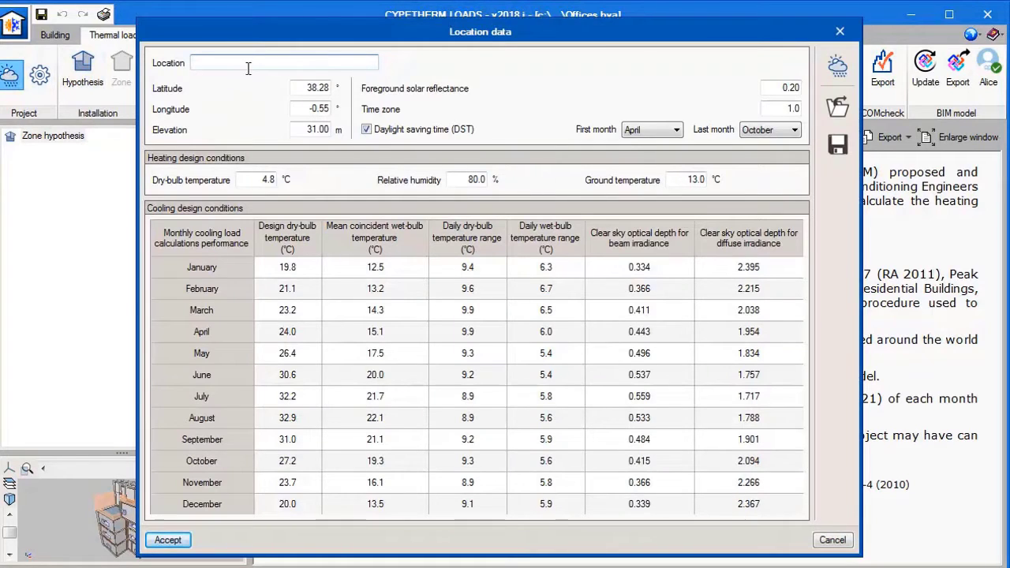
pyautogui.click(843, 71)
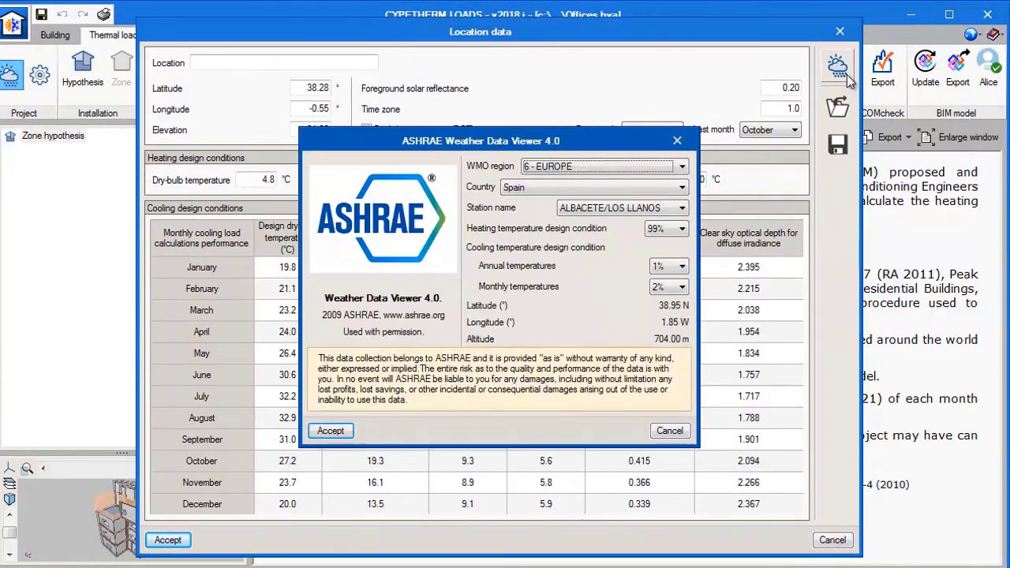
pyautogui.click(681, 187)
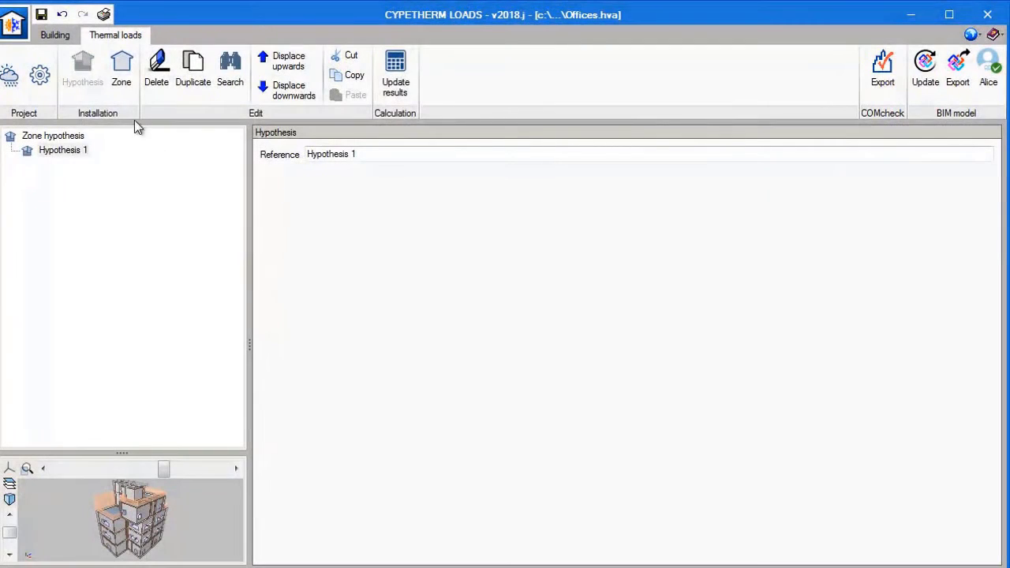
# - Create Zone 1 containing Office 1, Office 2 and the Meeting room
pyautogui.click(122, 83)
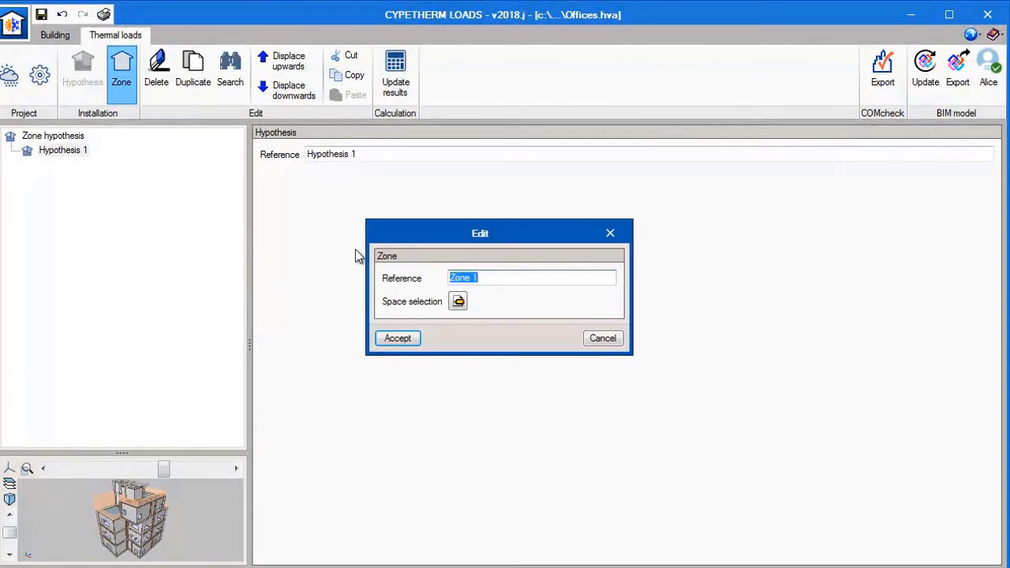
pyautogui.click(457, 302)
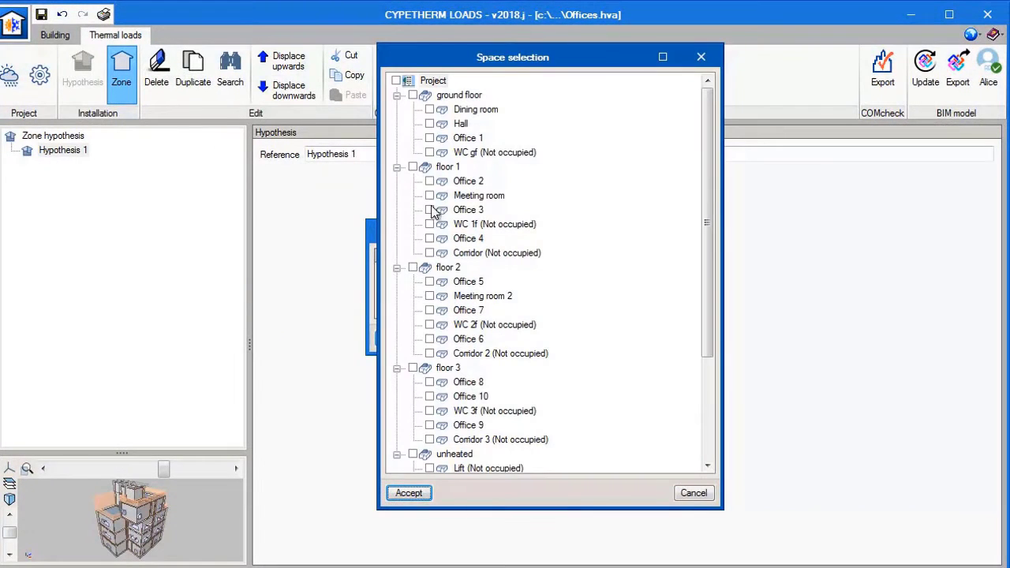
pyautogui.click(430, 139)
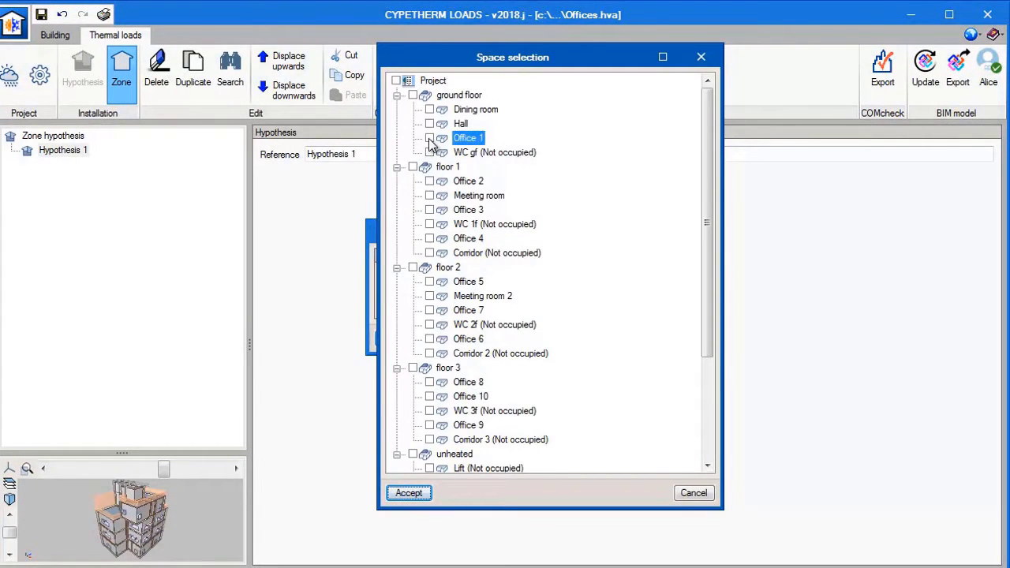
pyautogui.click(430, 183)
pyautogui.click(430, 197)
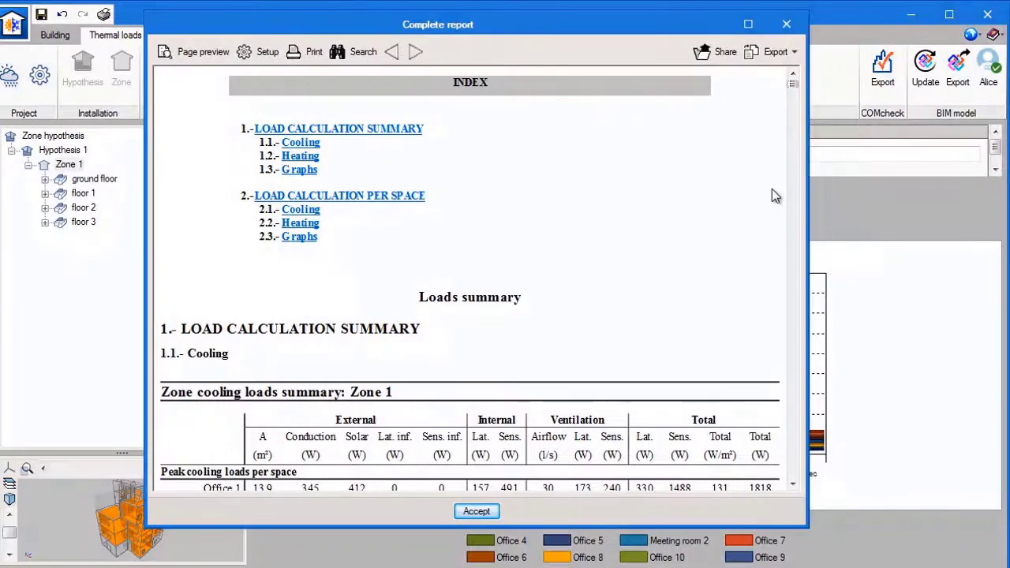
pyautogui.scroll(-8, 772, 188)
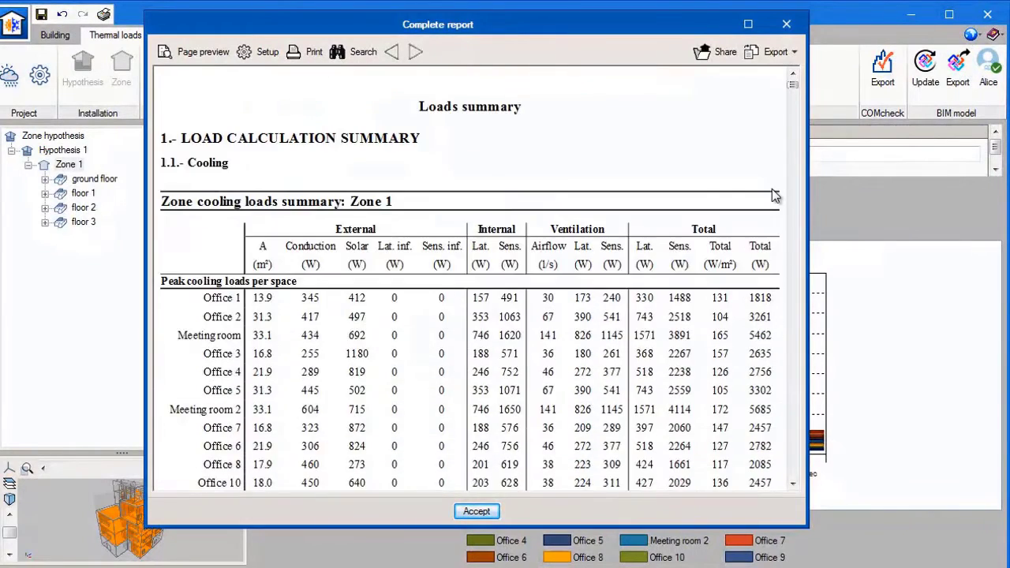
pyautogui.scroll(-1, 771, 198)
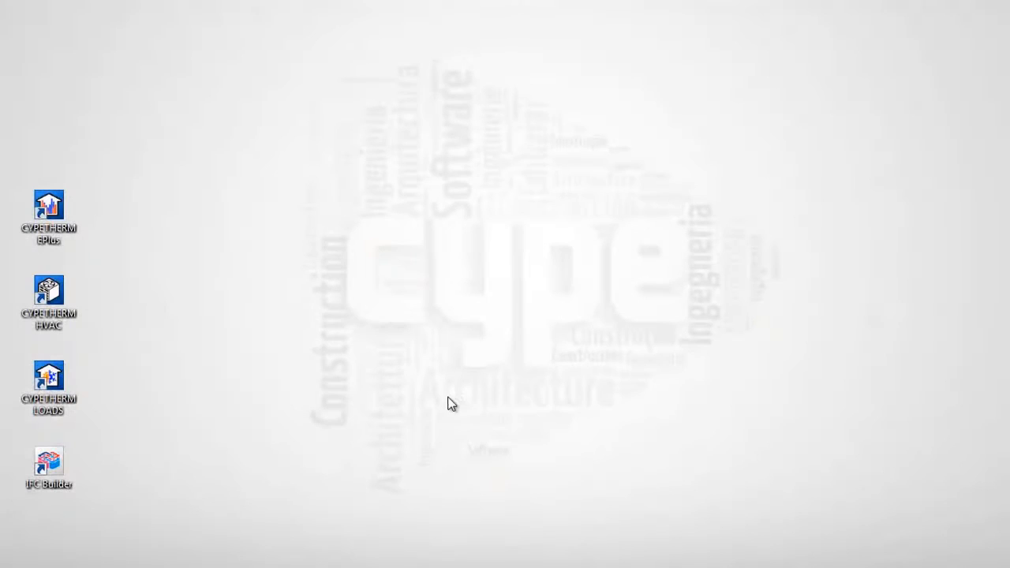
# - Launch CYPETHERM HVAC and create a new Offices project linked to the Offices- BIMserver.center project
pyautogui.doubleClick(49, 293)
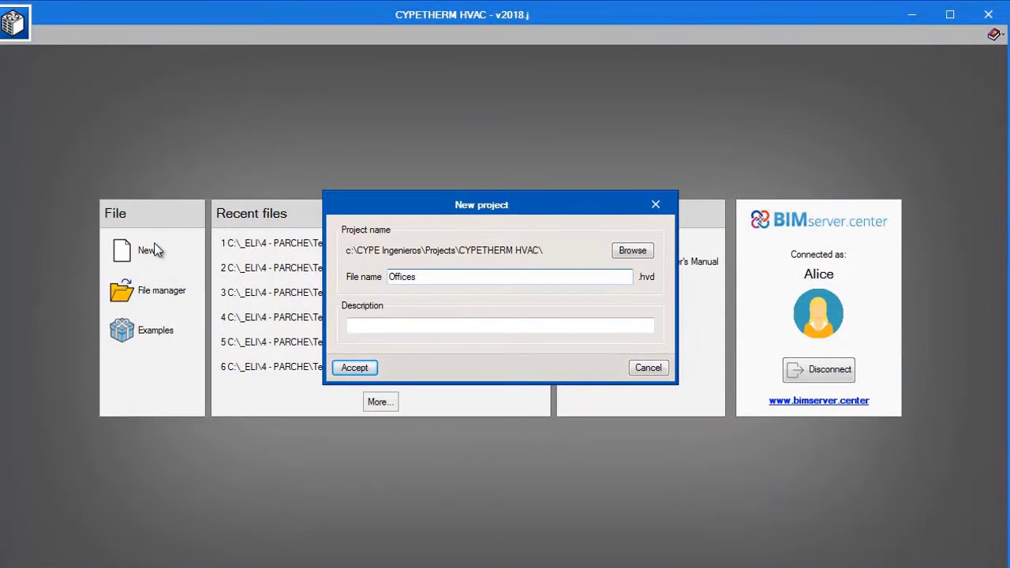
pyautogui.click(348, 368)
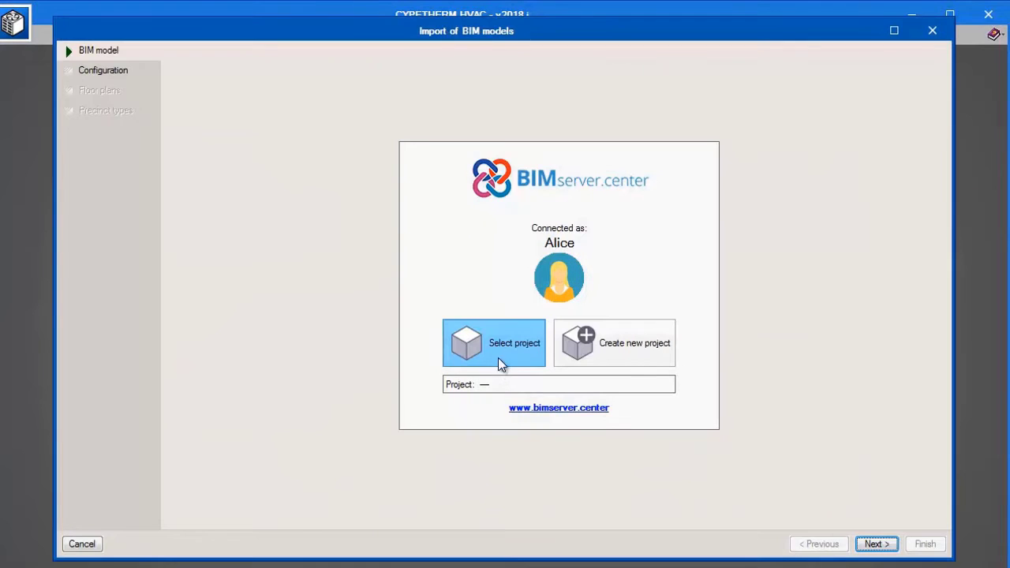
pyautogui.click(503, 350)
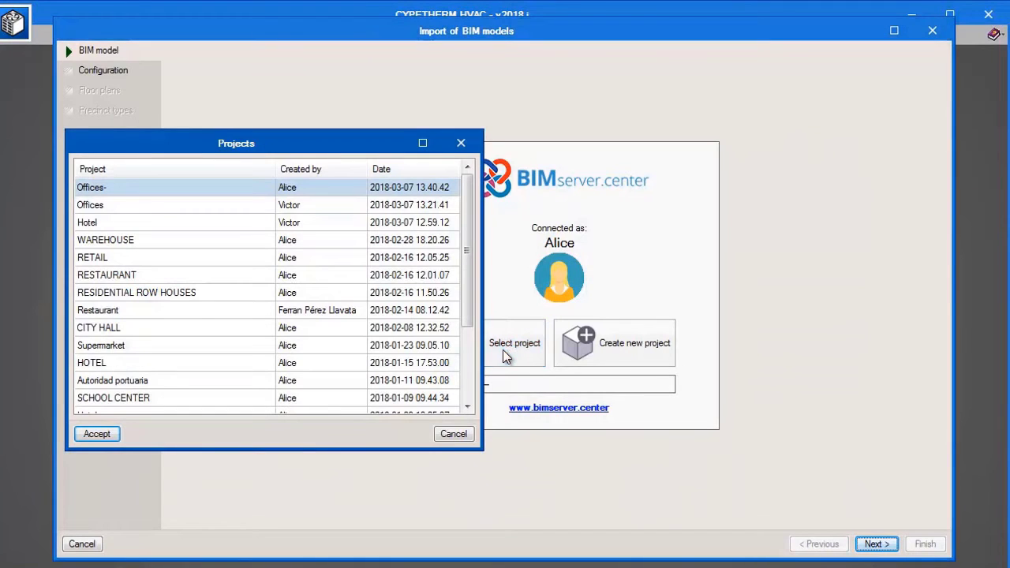
pyautogui.doubleClick(161, 194)
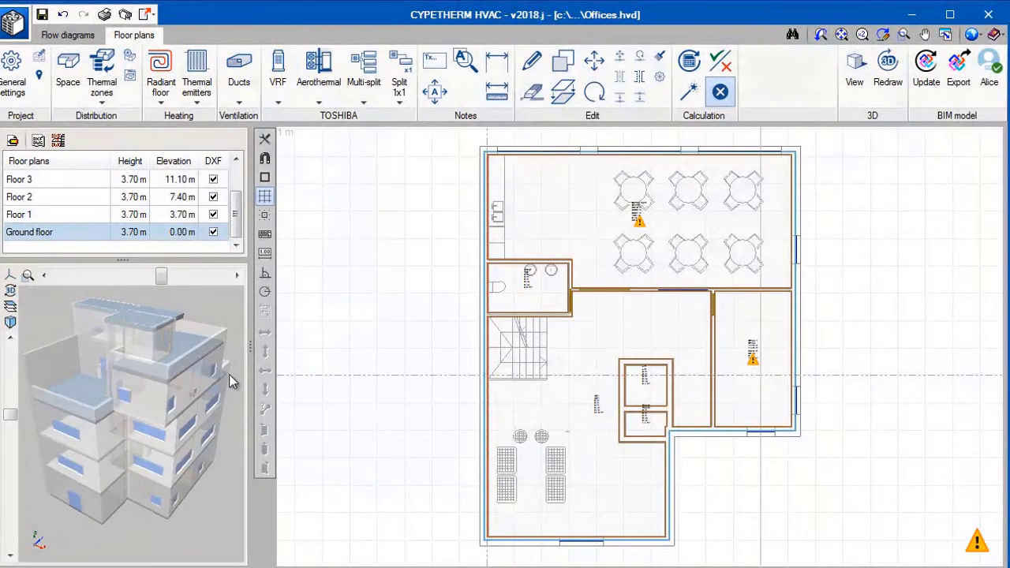
# - Place a 4-way cassette VRF indoor unit inside Office 1
pyautogui.moveTo(585, 269); pyautogui.dragTo(558, 300, button='middle')
pyautogui.scroll(5, 618, 279)
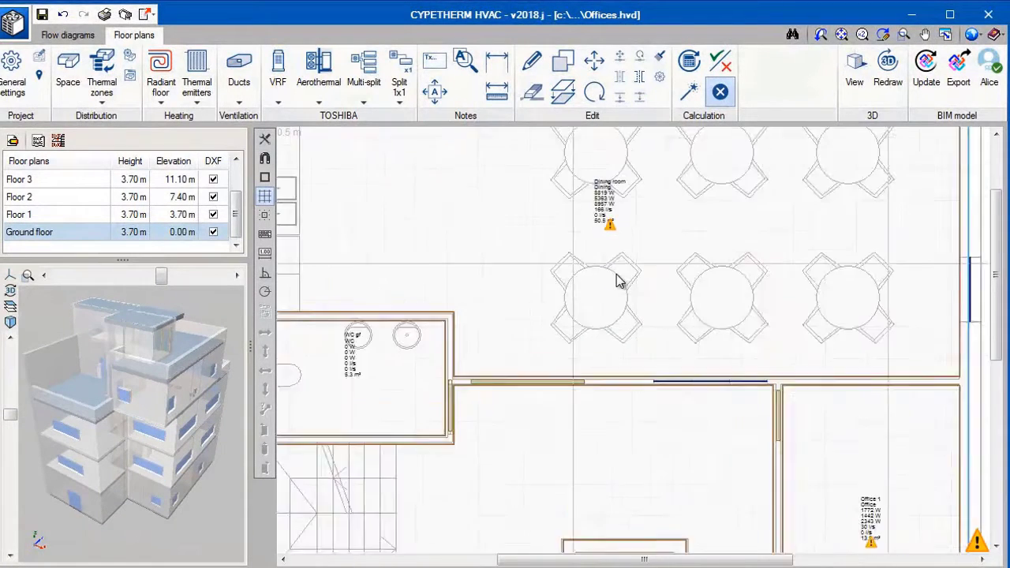
pyautogui.scroll(1, 648, 338)
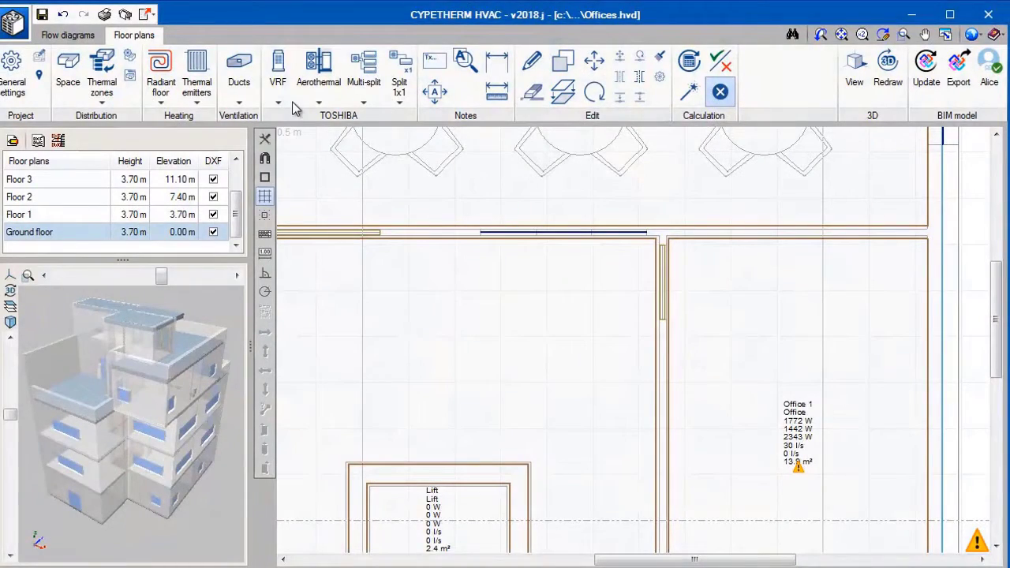
pyautogui.click(284, 98)
pyautogui.click(342, 269)
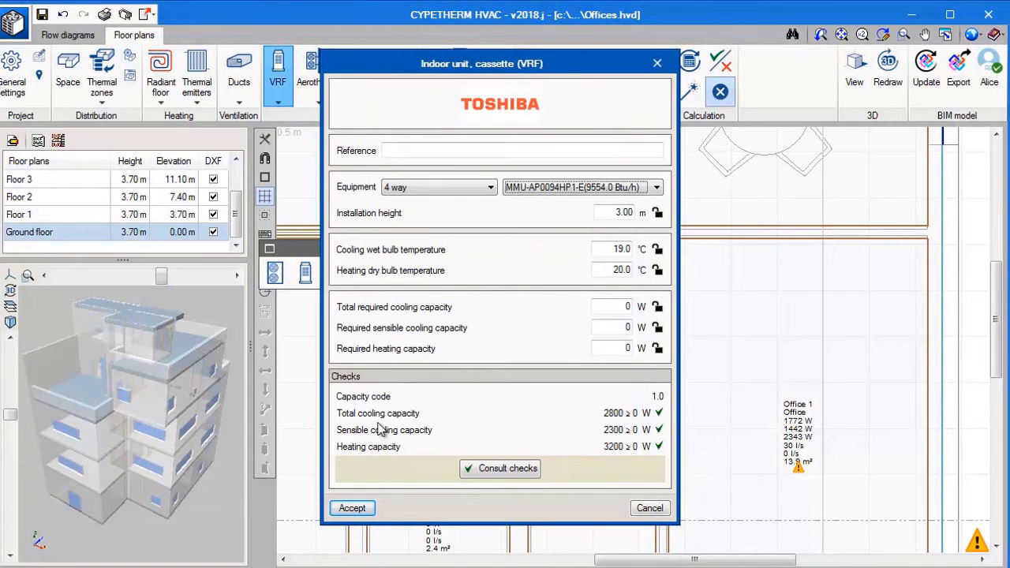
pyautogui.click(352, 508)
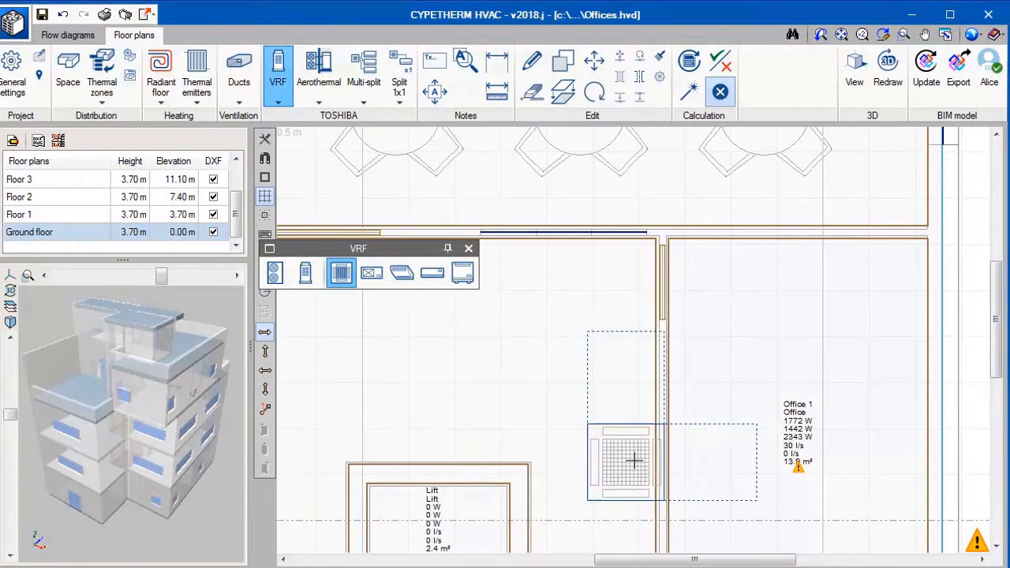
pyautogui.click(798, 464)
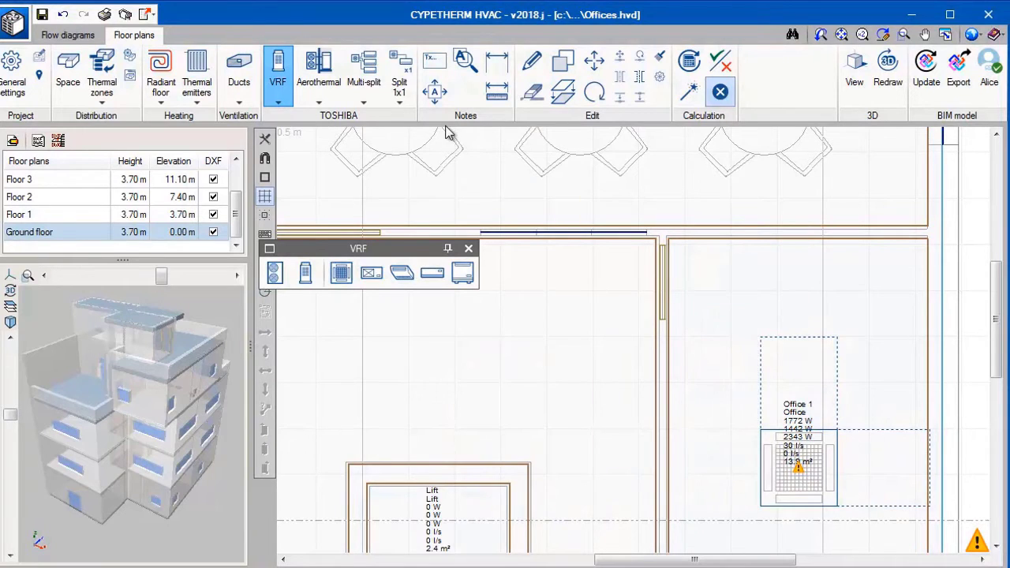
# - Move the Office 1 label off the cassette and bring the dining room into view
pyautogui.click(434, 92)
pyautogui.moveTo(798, 466); pyautogui.dragTo(713, 326)
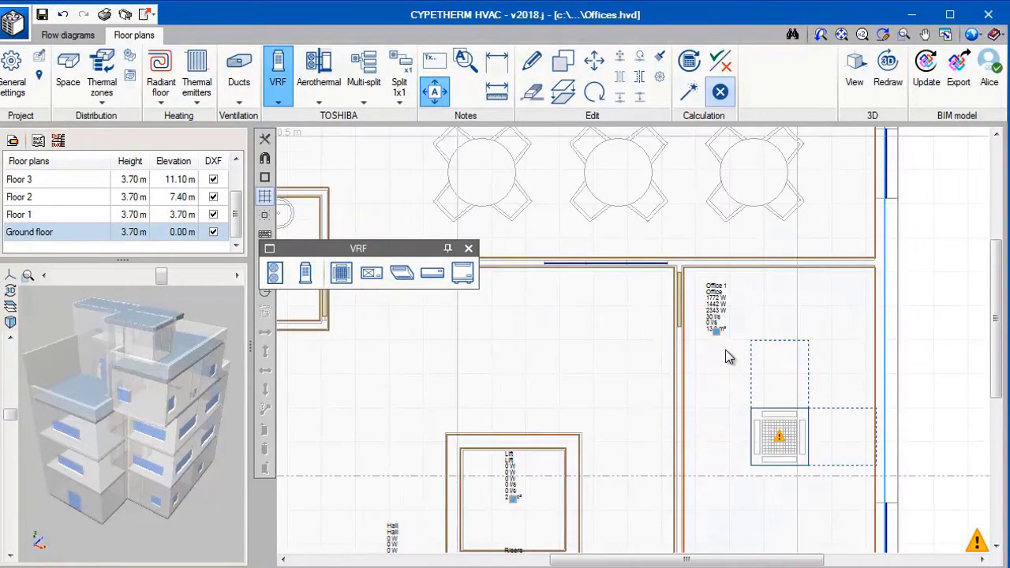
pyautogui.scroll(-2, 726, 349)
pyautogui.moveTo(631, 337); pyautogui.dragTo(716, 406, button='middle')
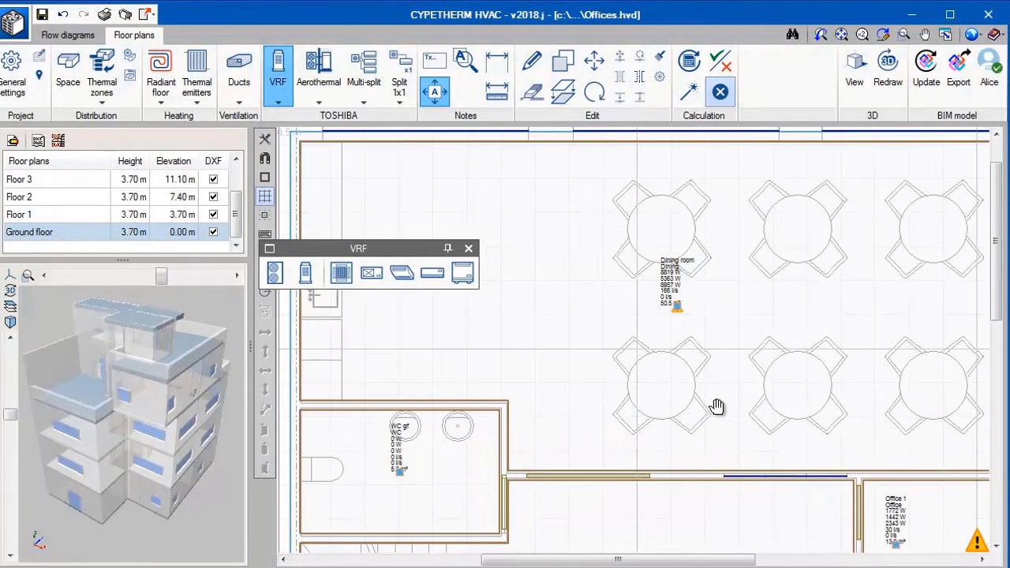
pyautogui.click(371, 272)
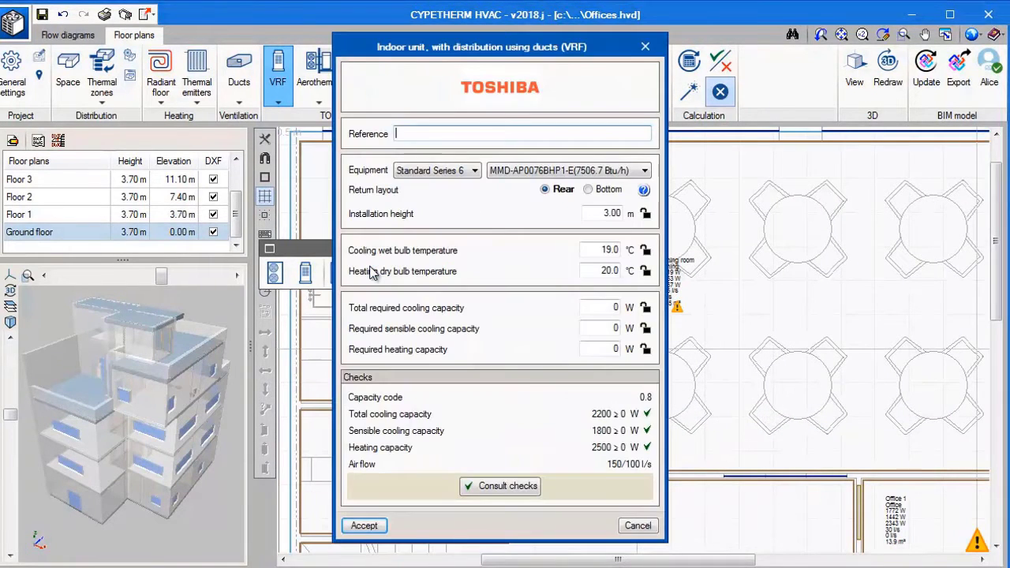
# - Place the ducted VRF unit, rotated vertical, among the dining tables
pyautogui.click(364, 525)
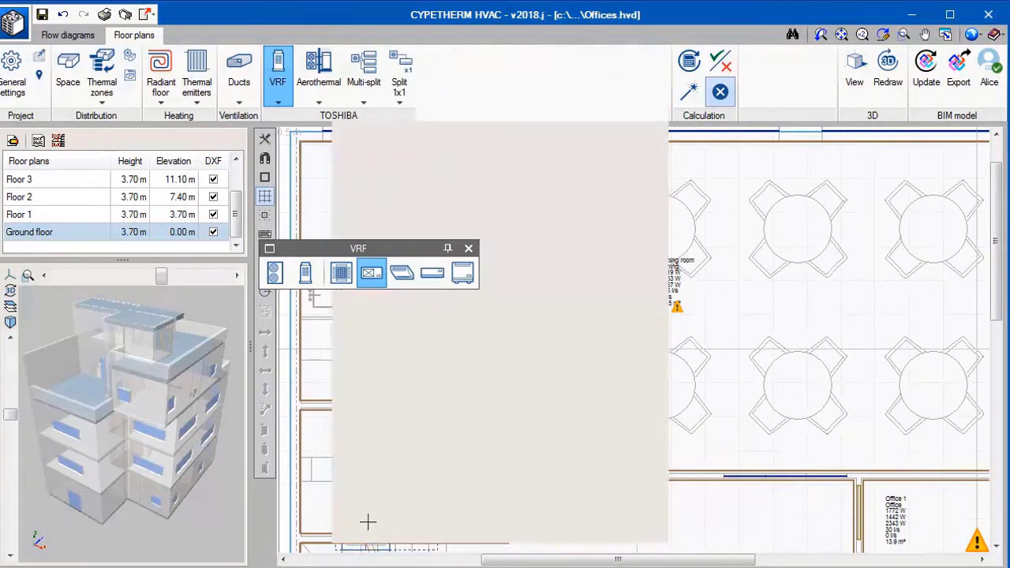
pyautogui.click(264, 351)
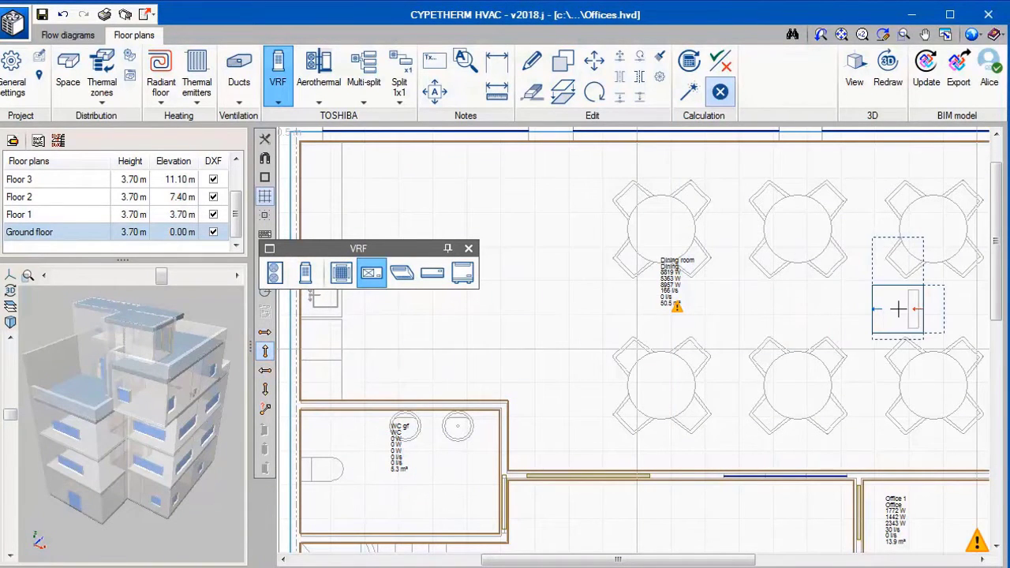
pyautogui.click(931, 304)
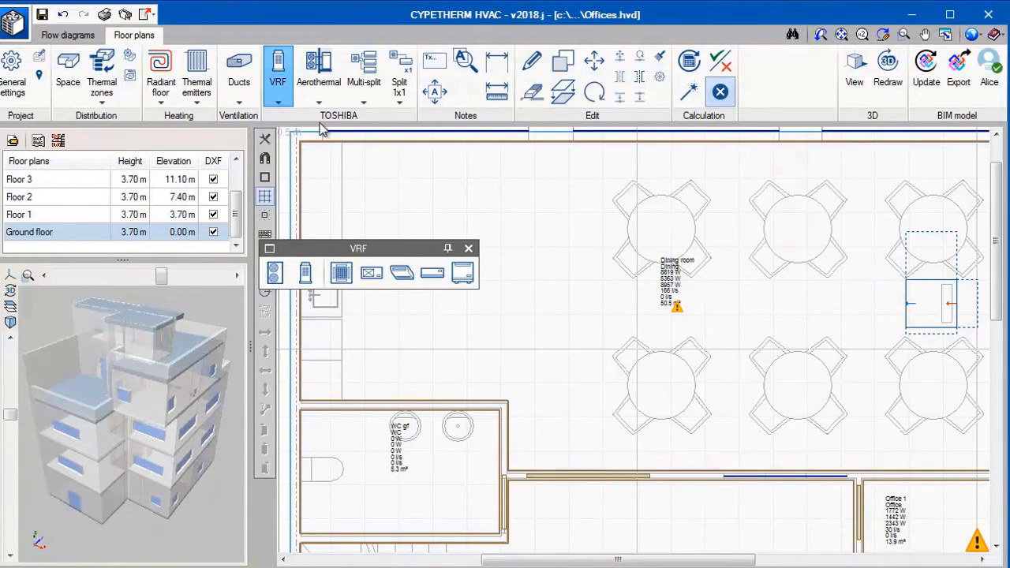
# - Draw a straight duct left from the unit with two downward branches
pyautogui.click(240, 87)
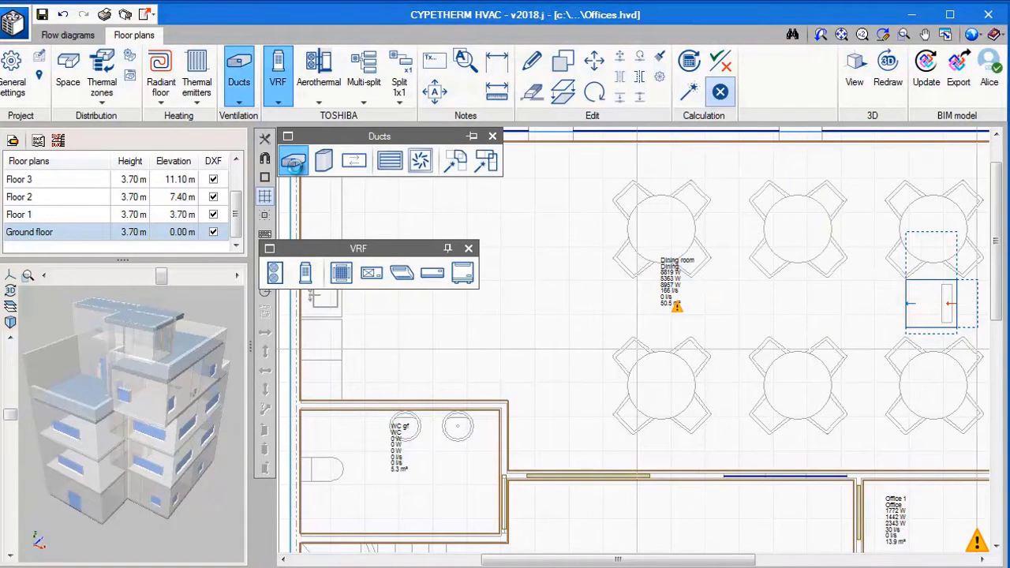
pyautogui.click(293, 164)
pyautogui.click(400, 464)
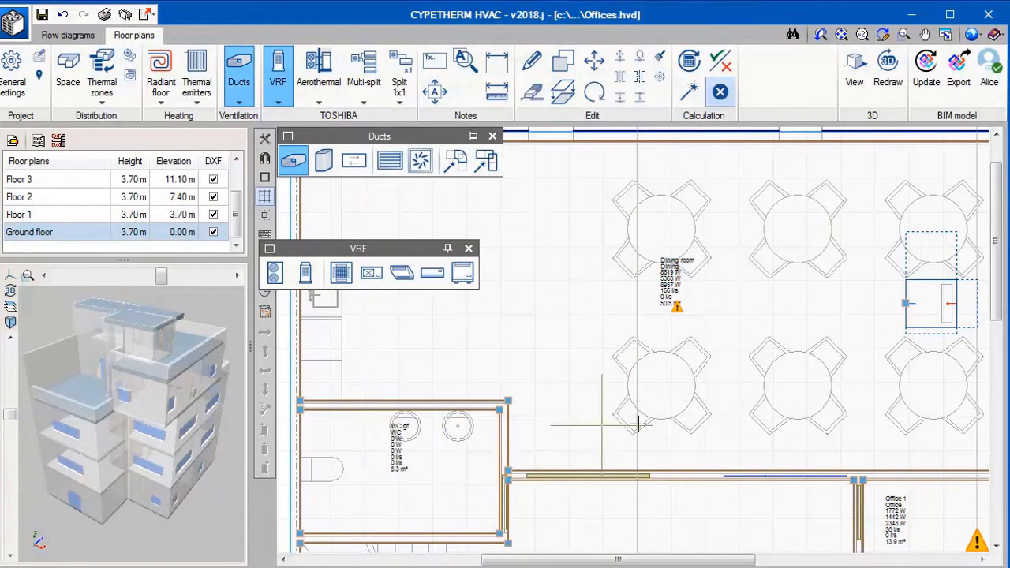
pyautogui.click(906, 304)
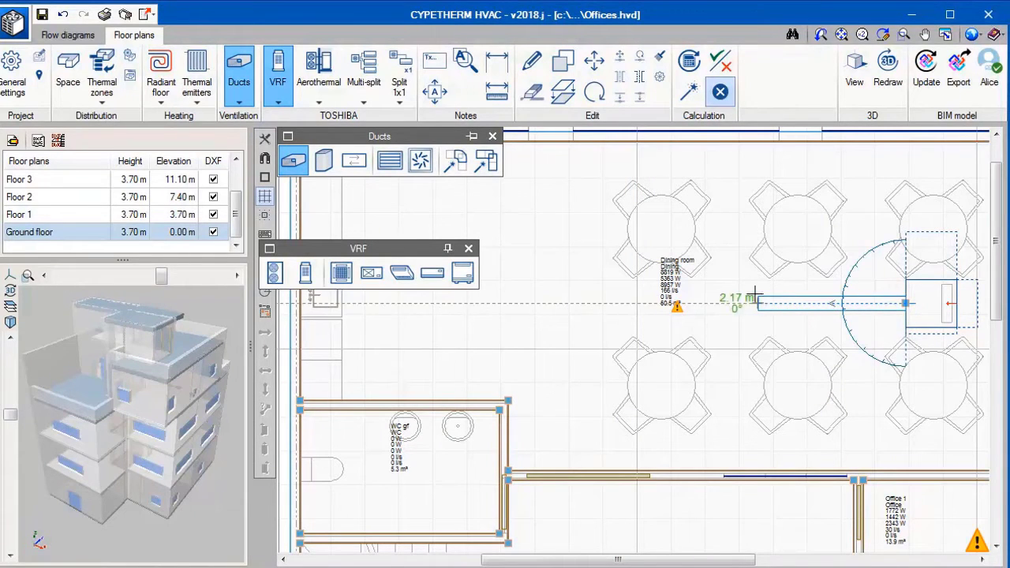
pyautogui.click(713, 303)
pyautogui.click(713, 352)
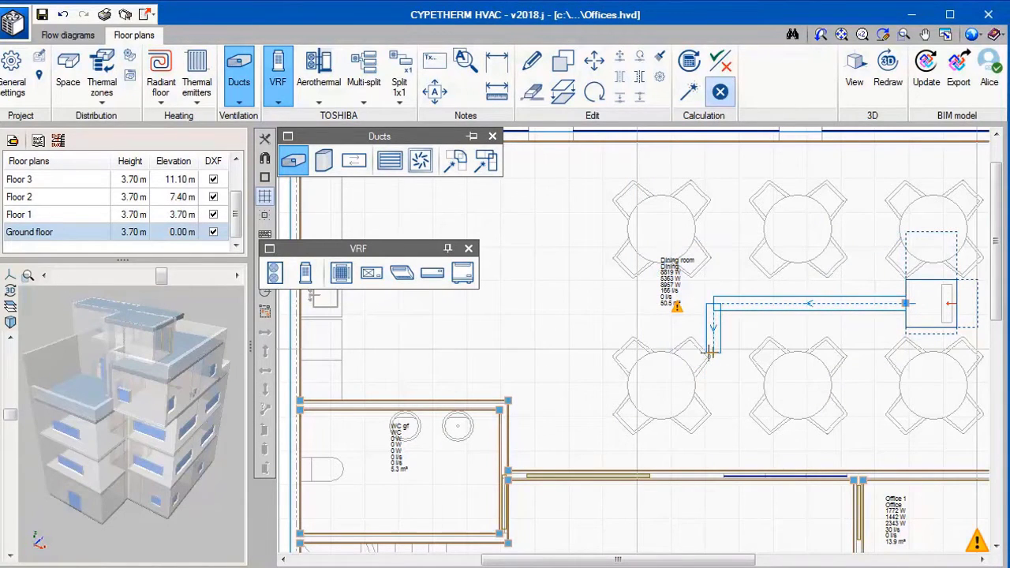
pyautogui.click(820, 304)
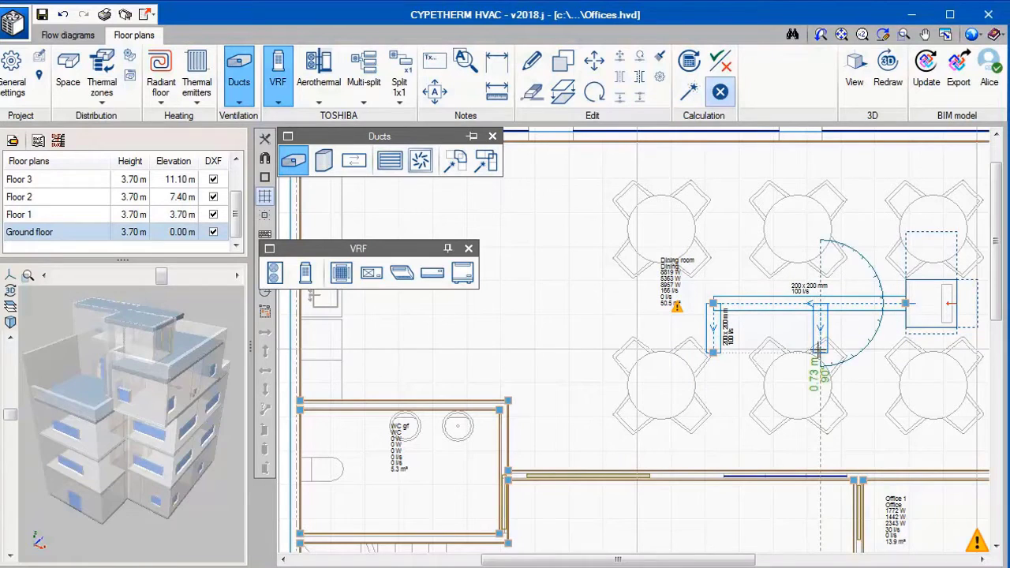
pyautogui.click(821, 352)
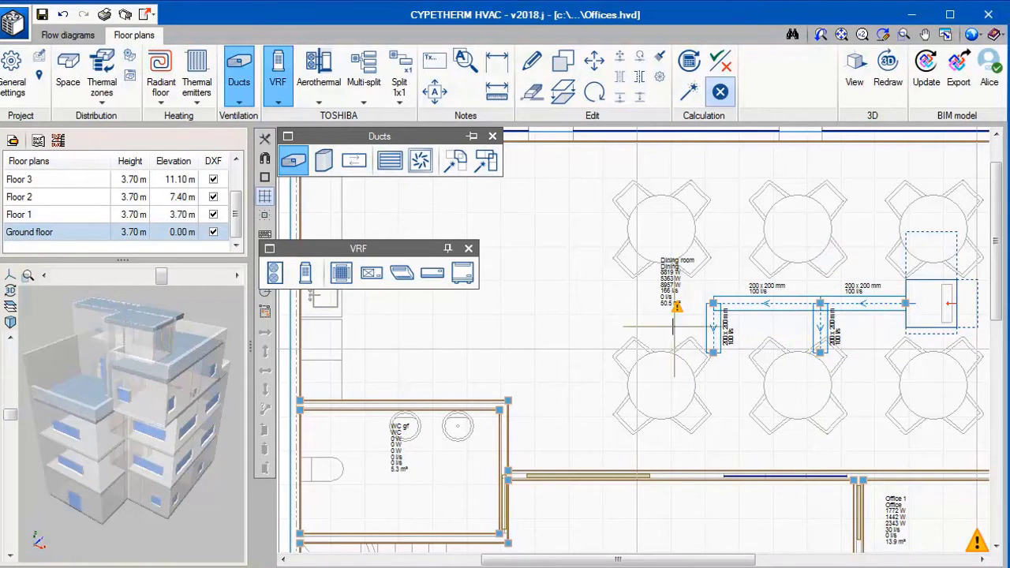
# - Add a 400x16 supply diffuser at the end of each duct branch
pyautogui.click(419, 160)
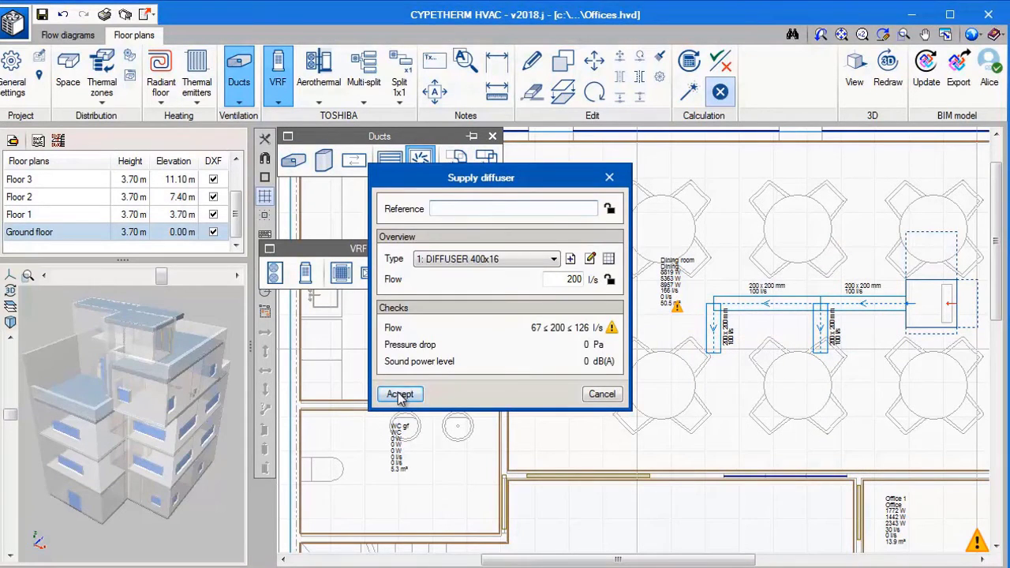
pyautogui.click(402, 393)
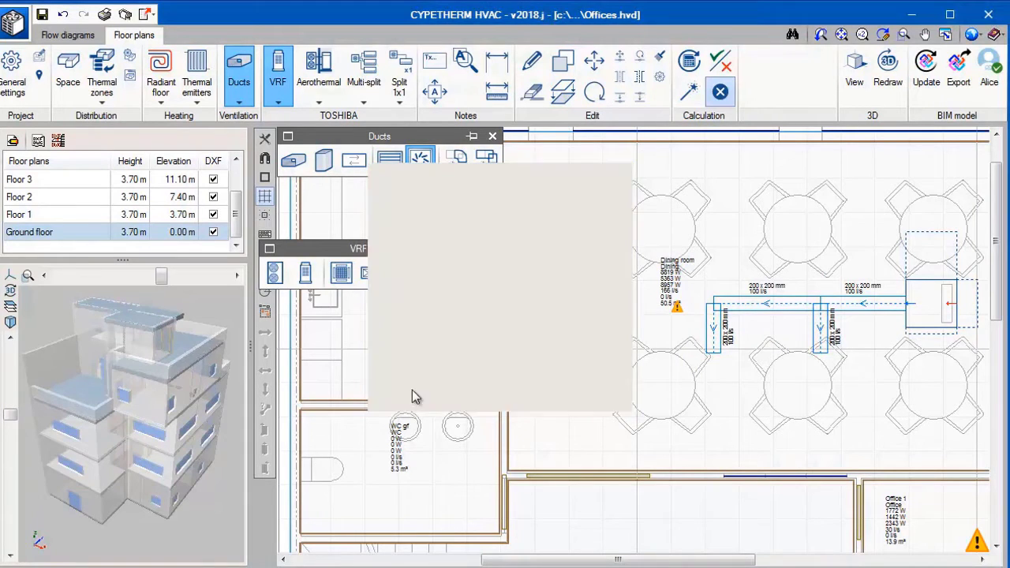
pyautogui.click(713, 366)
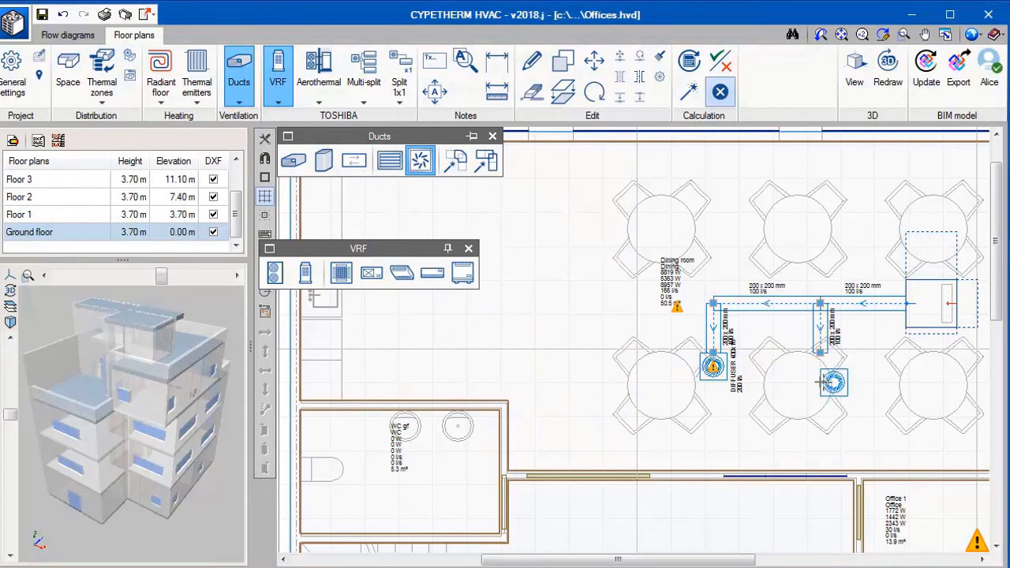
pyautogui.click(820, 365)
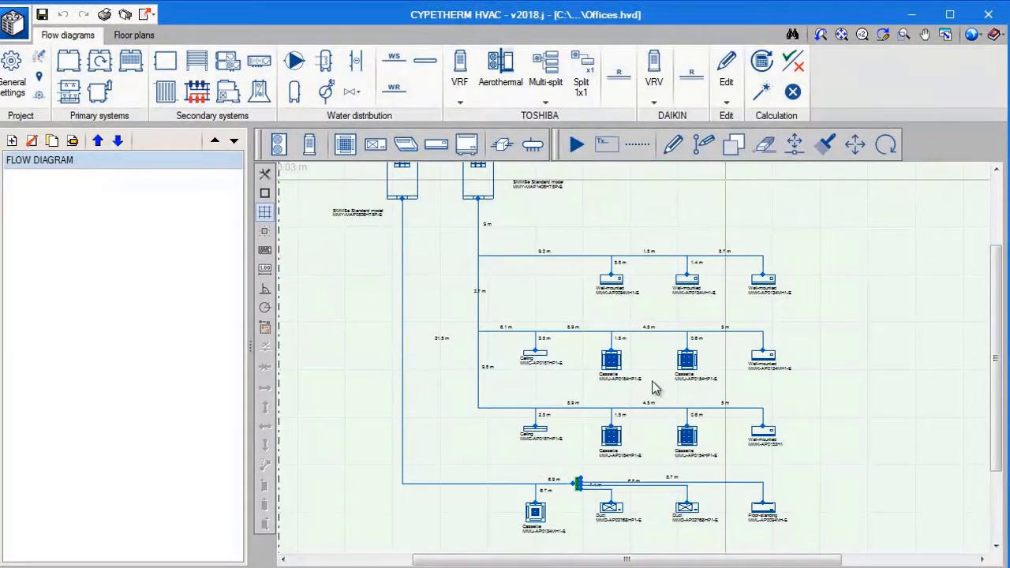
# - Calculate the VRF system to size the refrigerant pipes and zoom in to inspect them
pyautogui.click(762, 93)
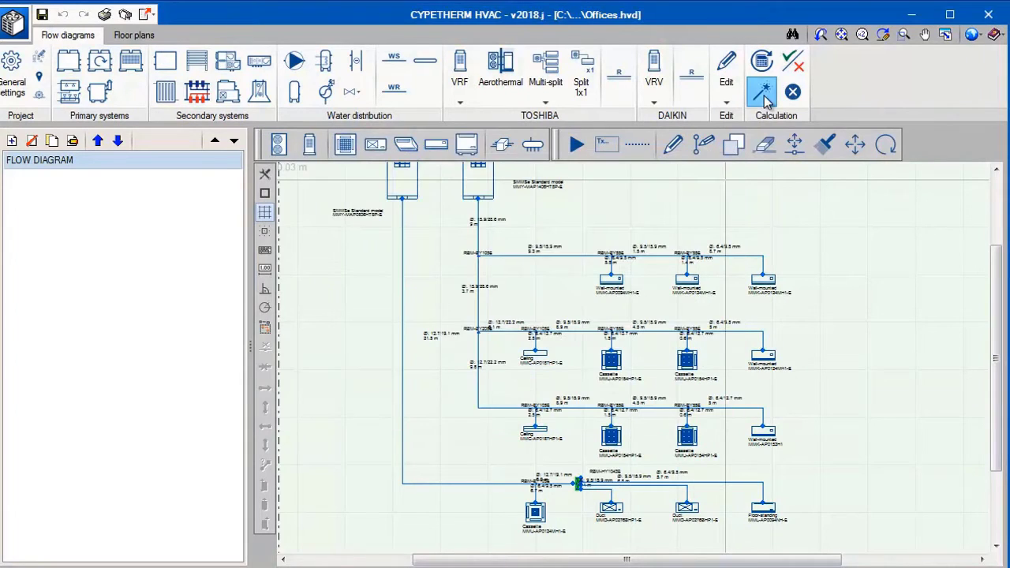
pyautogui.scroll(4, 711, 406)
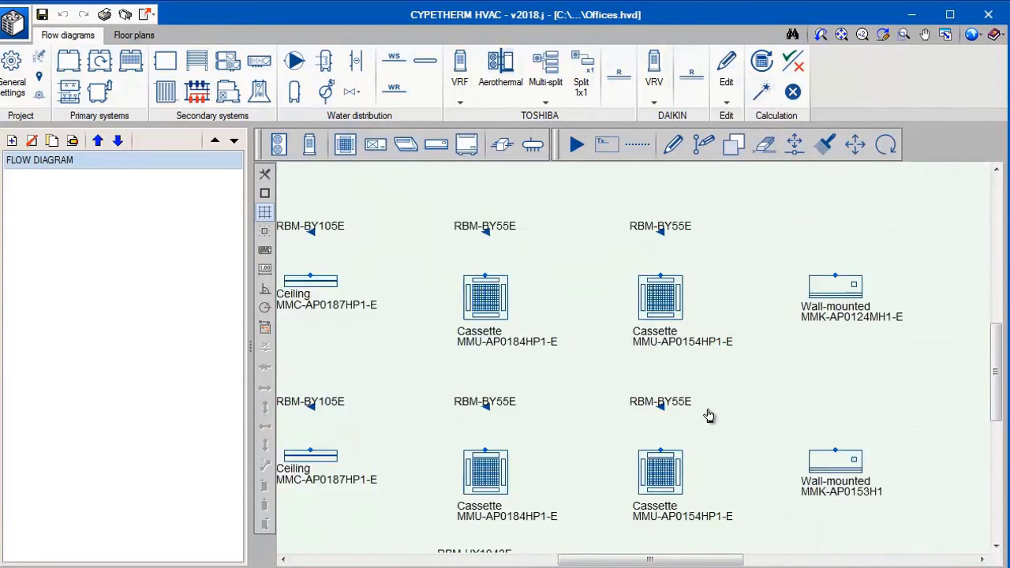
pyautogui.scroll(3, 709, 415)
# - Open the F1 Office 3 wall-mounted unit's settings to review it
pyautogui.moveTo(643, 362)
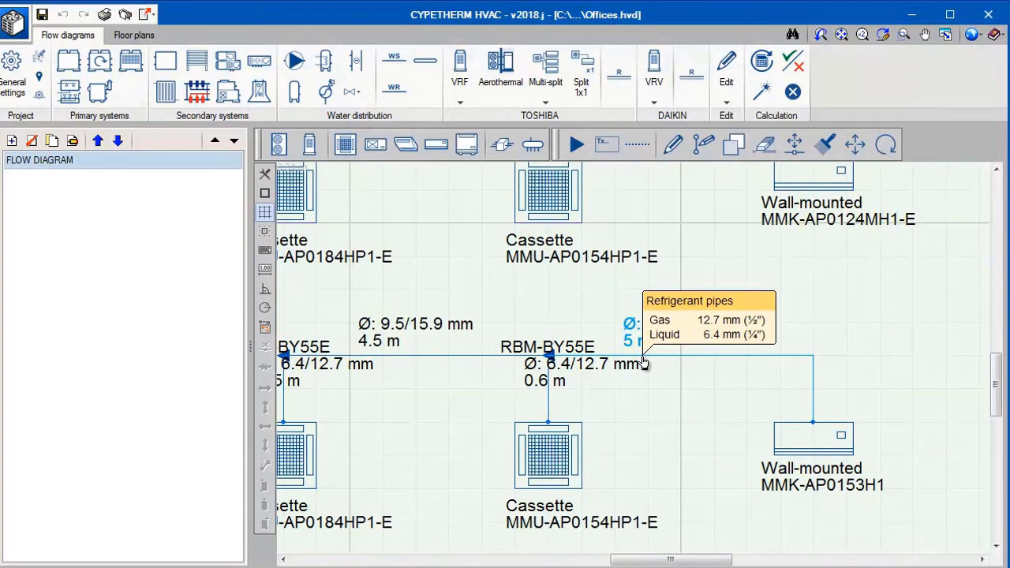
pyautogui.click(775, 449)
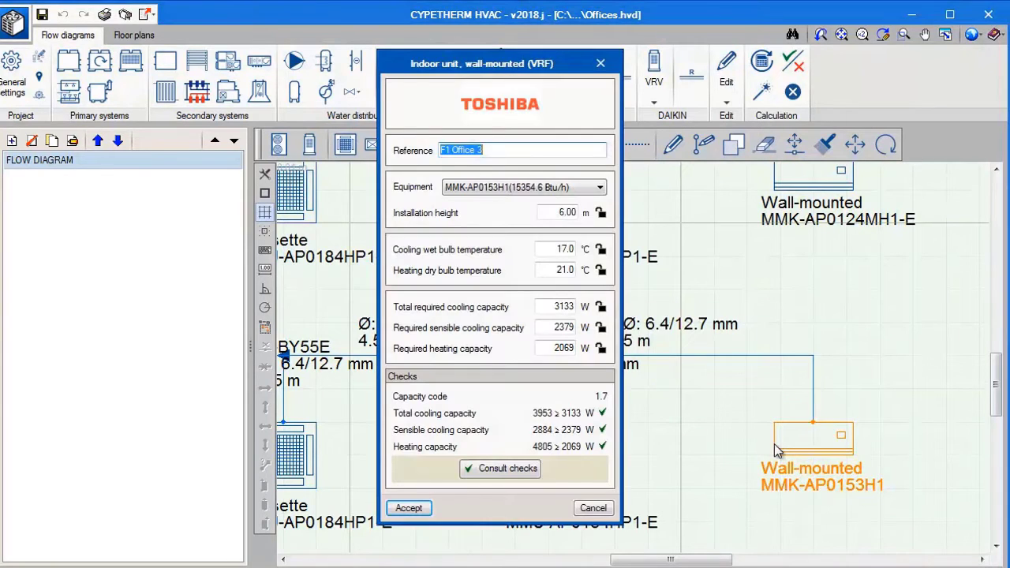
pyautogui.click(514, 151)
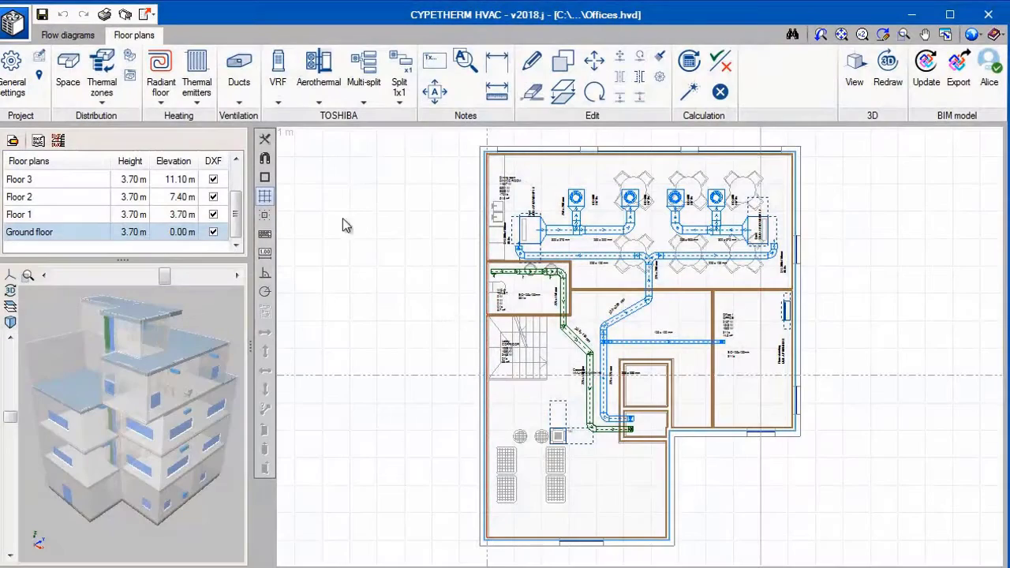
pyautogui.click(104, 14)
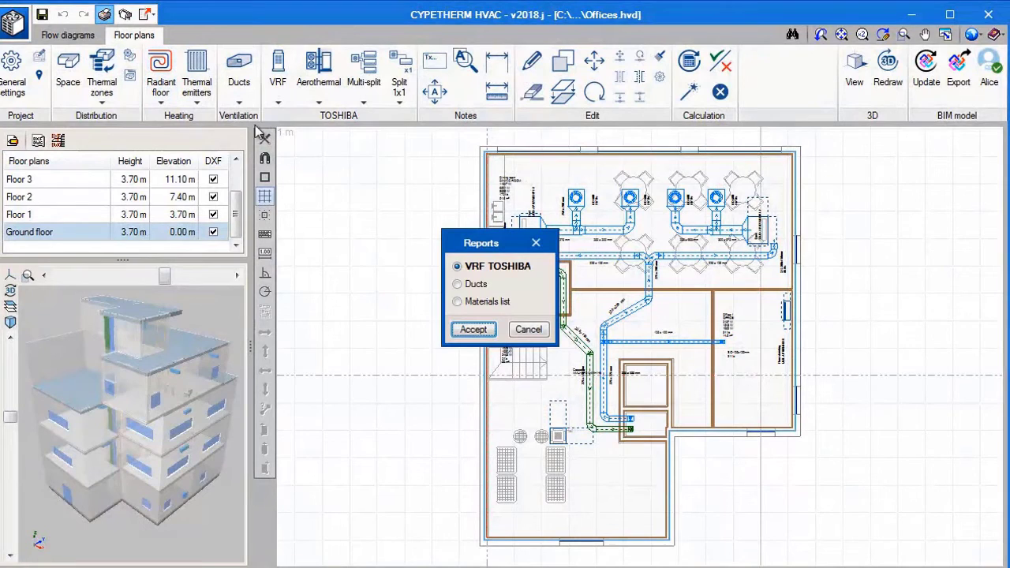
pyautogui.click(473, 329)
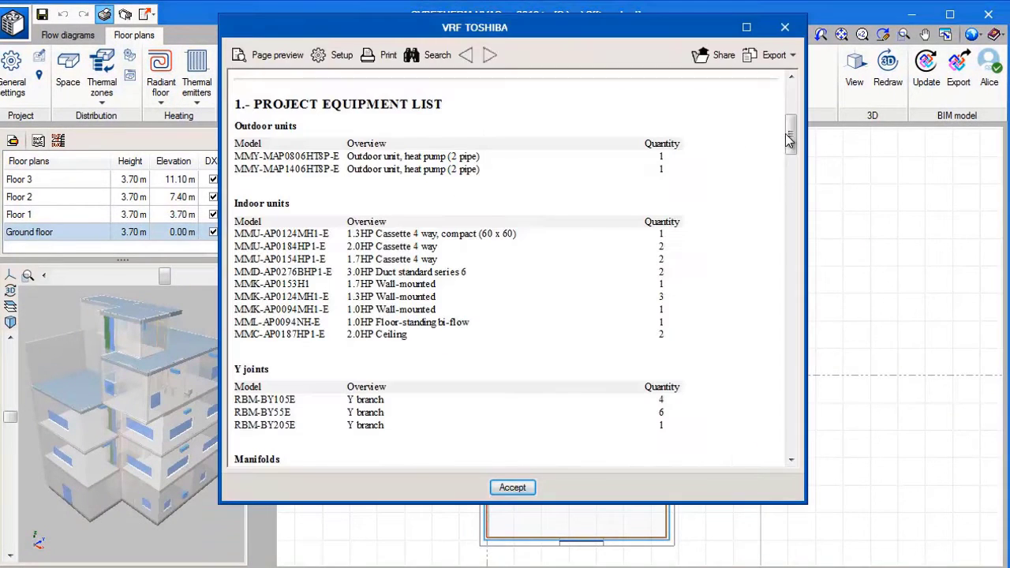
pyautogui.moveTo(791, 138); pyautogui.dragTo(795, 208)
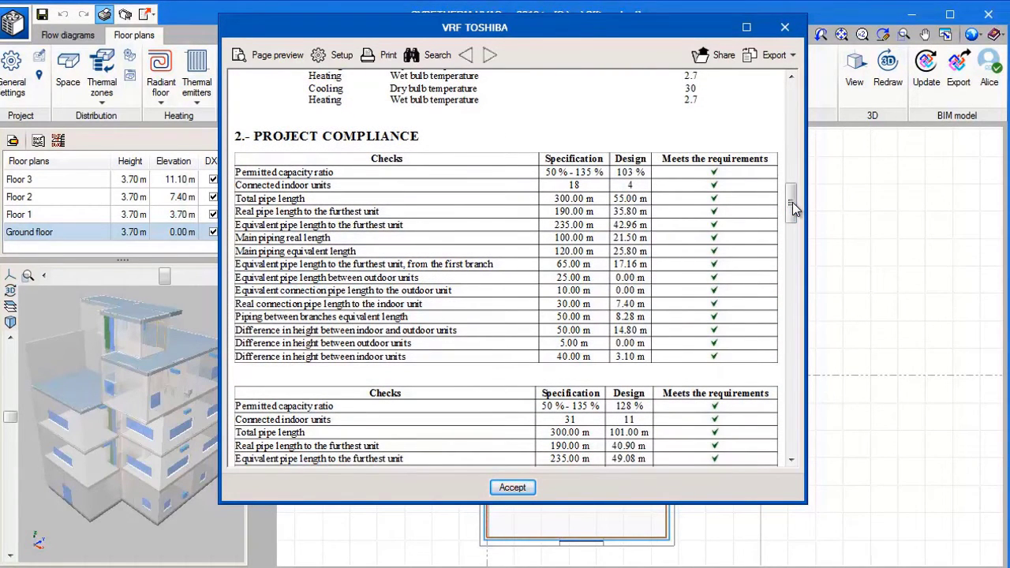
pyautogui.press('Escape')
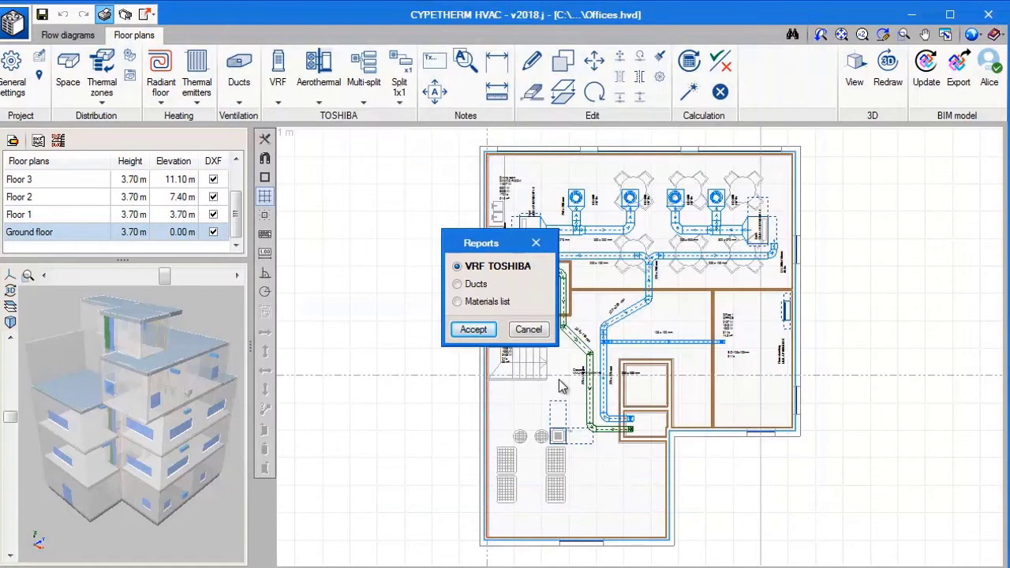
pyautogui.click(459, 284)
pyautogui.click(473, 329)
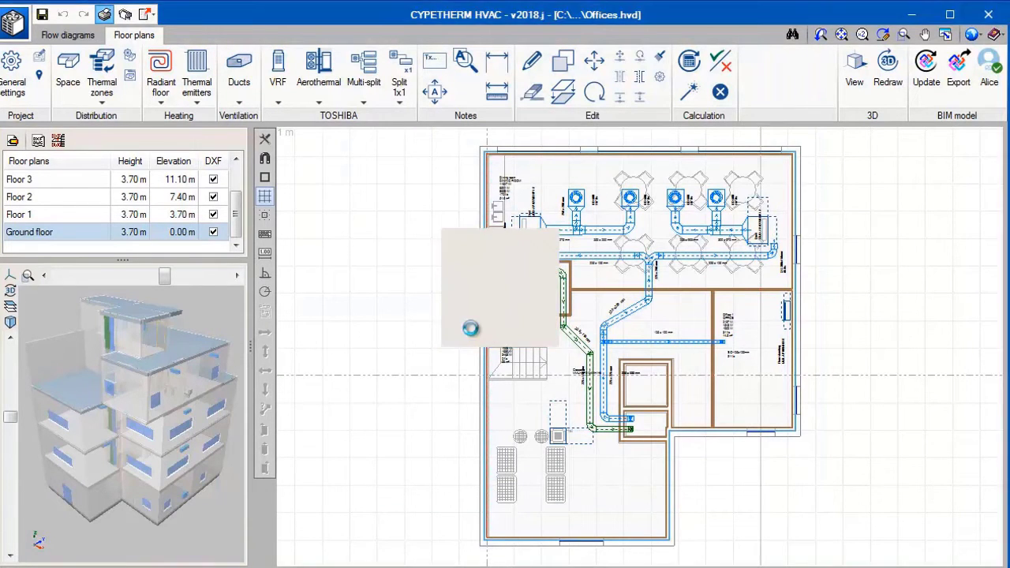
pyautogui.moveTo(864, 94); pyautogui.dragTo(868, 153)
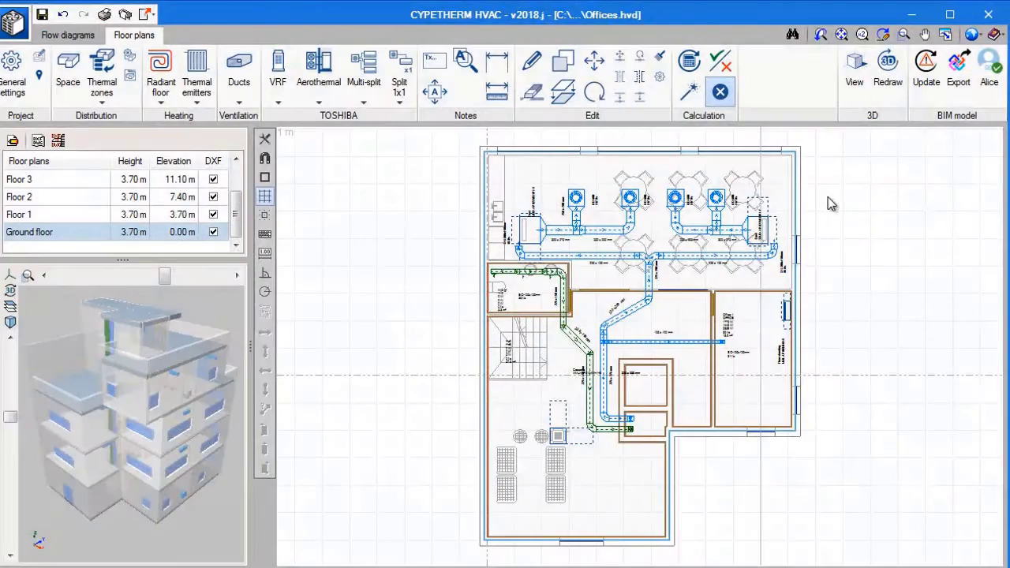
# - Show the design check results and open the failing Office 1 indoor unit
pyautogui.click(928, 102)
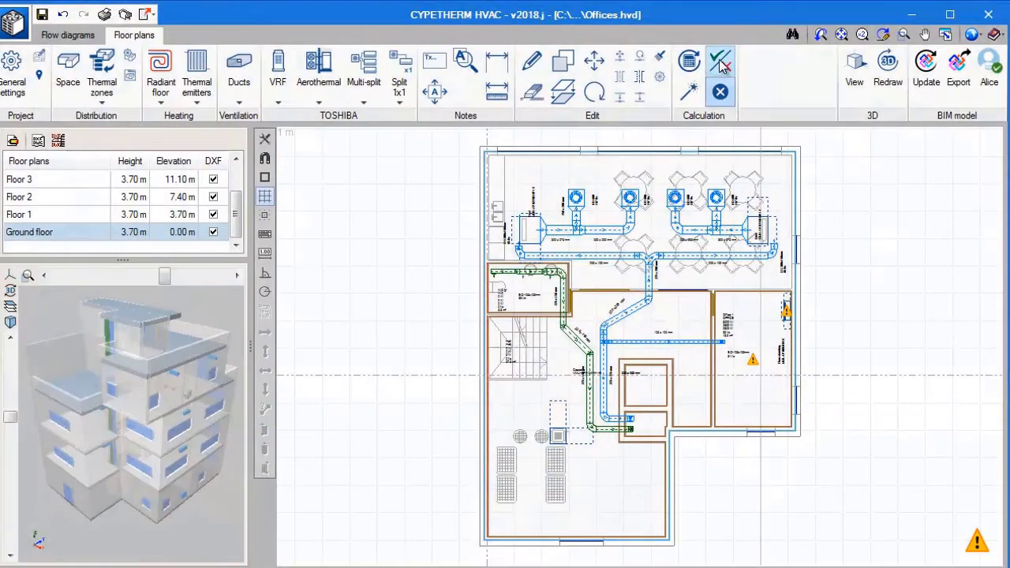
pyautogui.click(721, 63)
pyautogui.moveTo(789, 332)
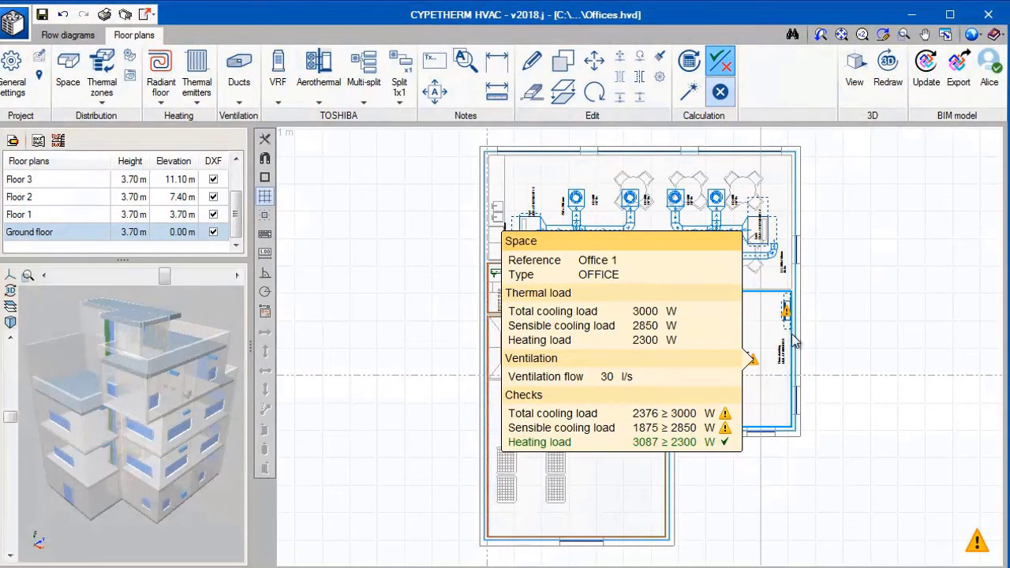
pyautogui.click(784, 316)
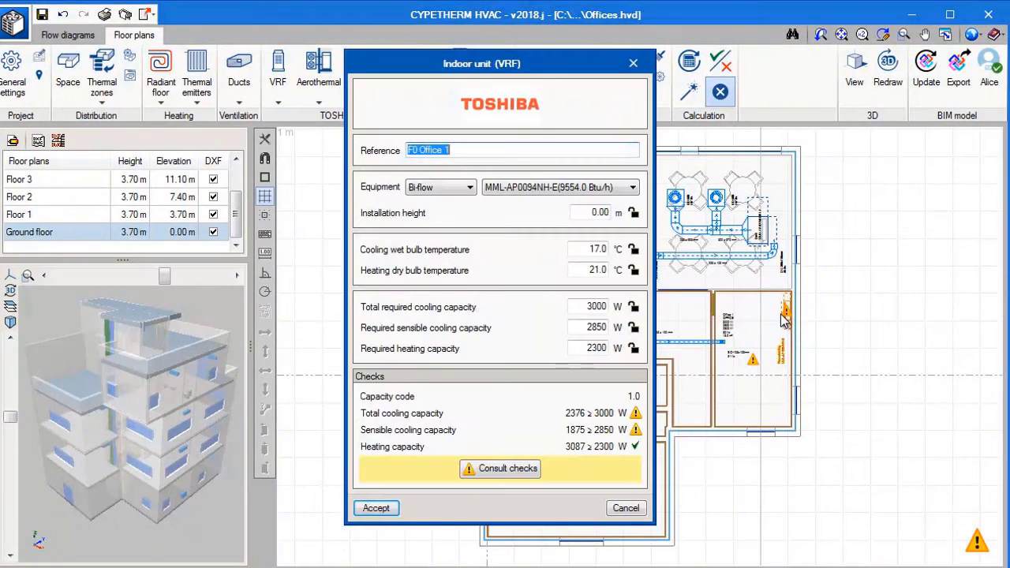
# - Change the Office 1 bi-flow unit model to MML-AP0154NH-E
pyautogui.click(608, 190)
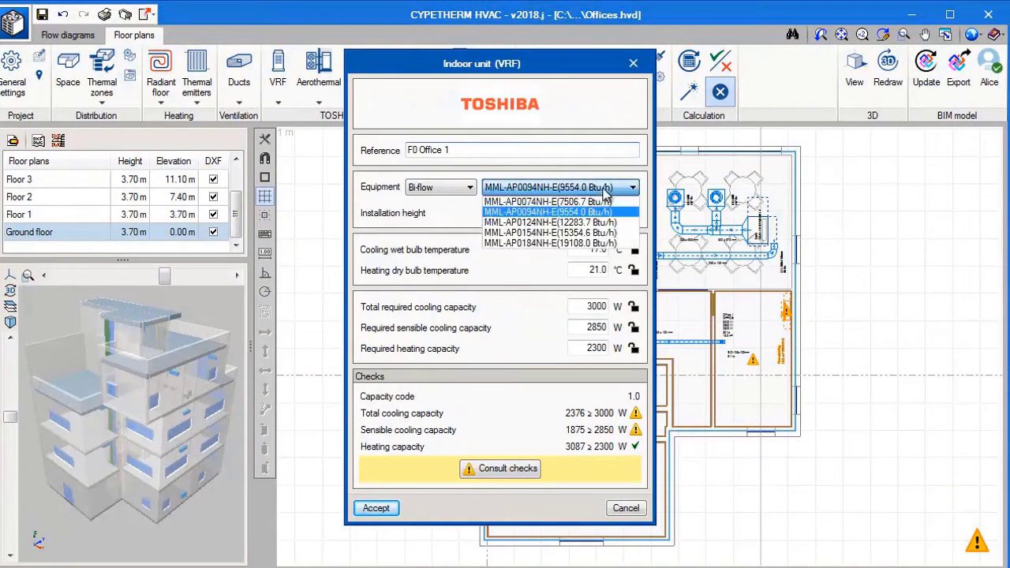
pyautogui.click(606, 202)
pyautogui.click(606, 189)
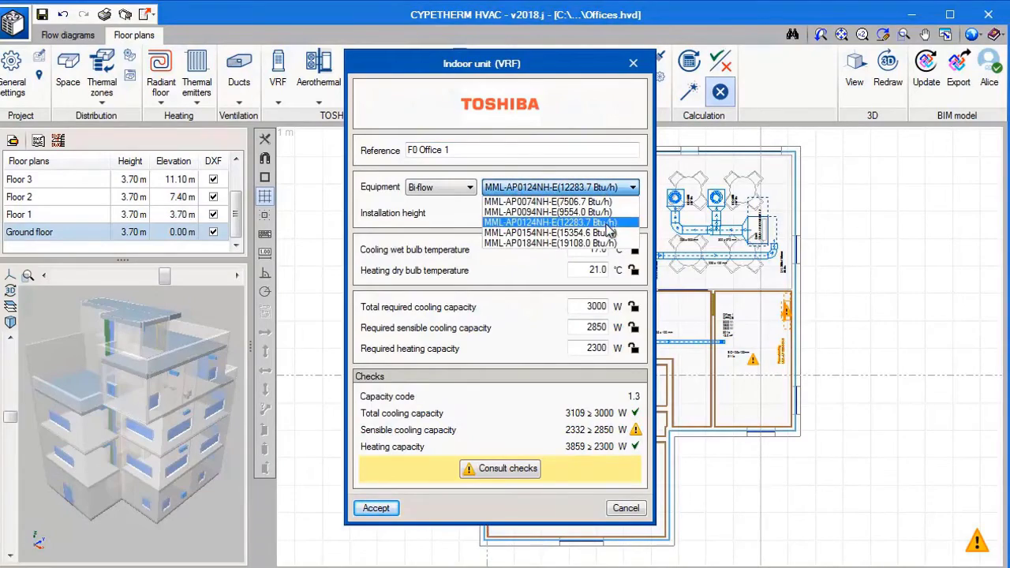
pyautogui.click(607, 235)
pyautogui.click(373, 509)
pyautogui.click(160, 75)
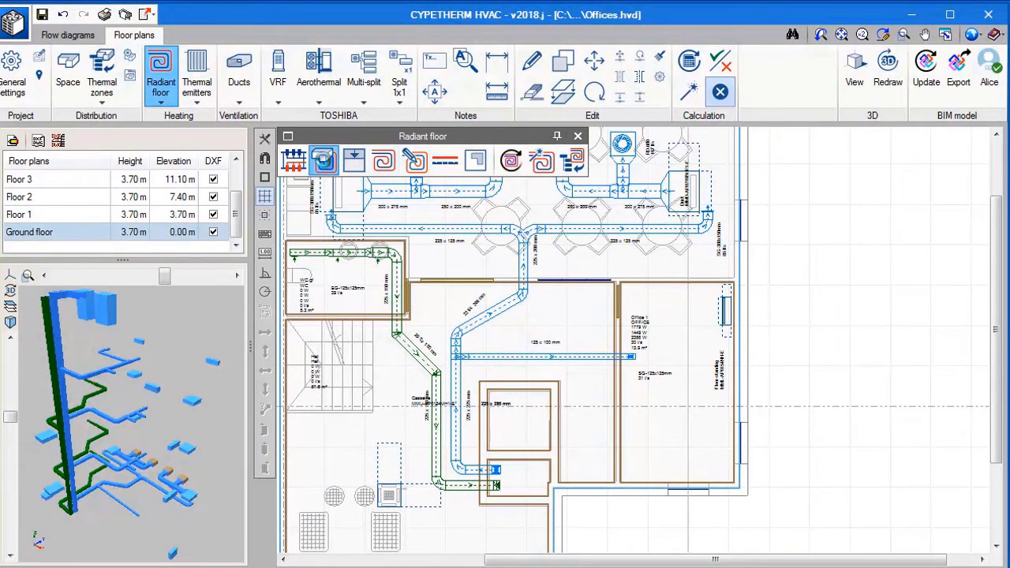
# - Define a generic radiant floor circuit, cooling off, with 0.20 m occupied-area pipe spacing
pyautogui.click(324, 161)
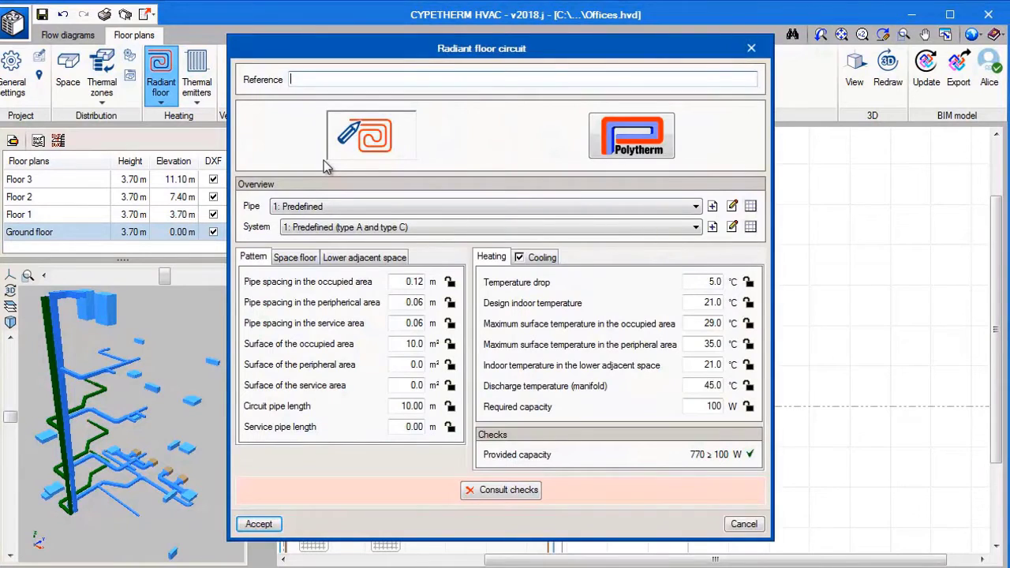
pyautogui.click(388, 135)
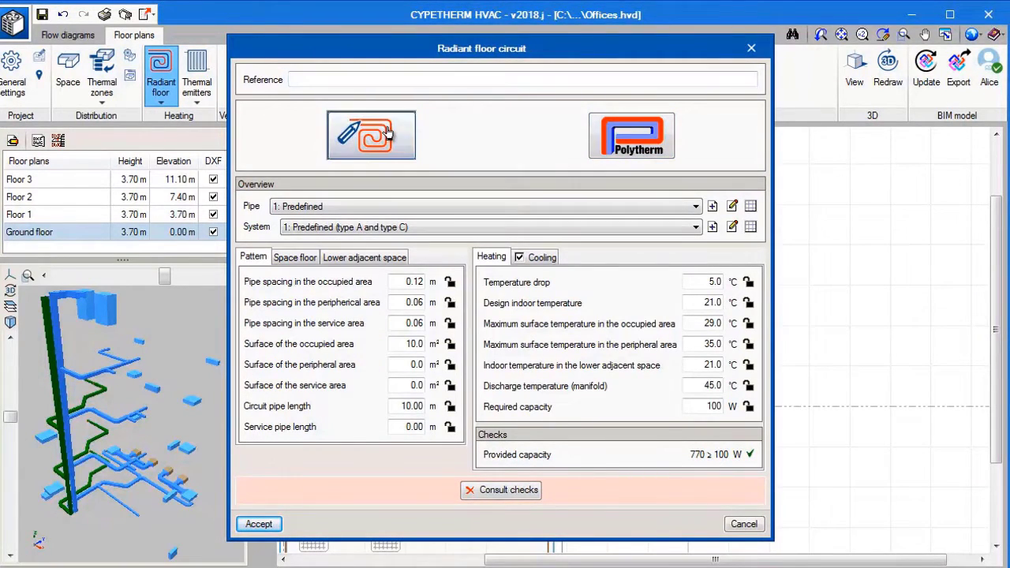
pyautogui.click(521, 258)
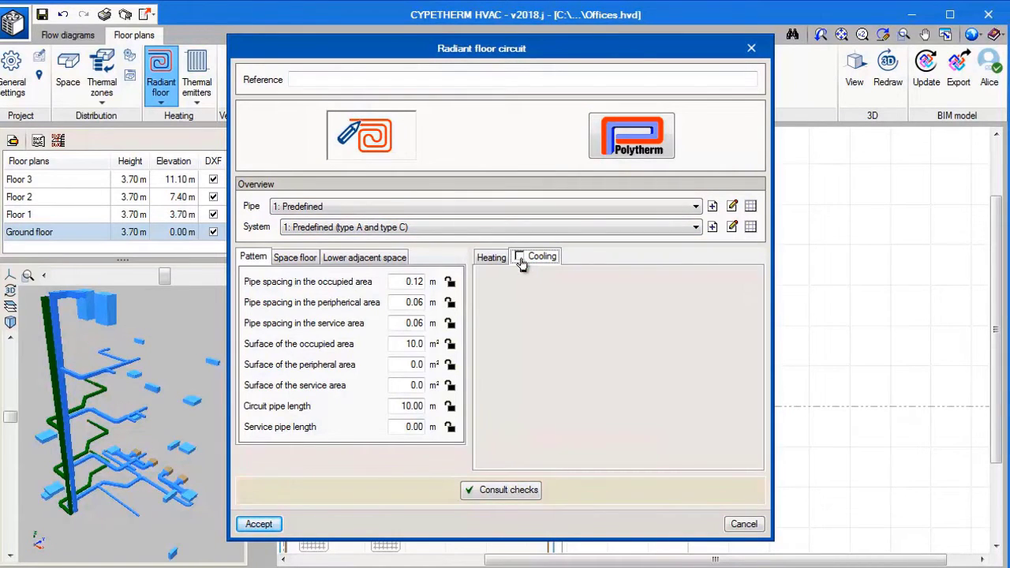
pyautogui.click(490, 259)
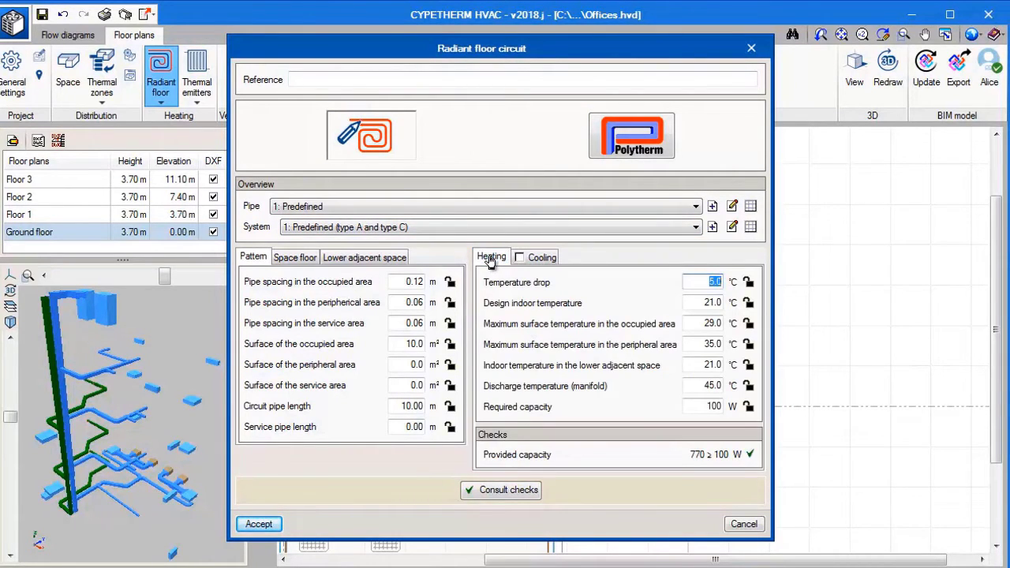
pyautogui.click(405, 282)
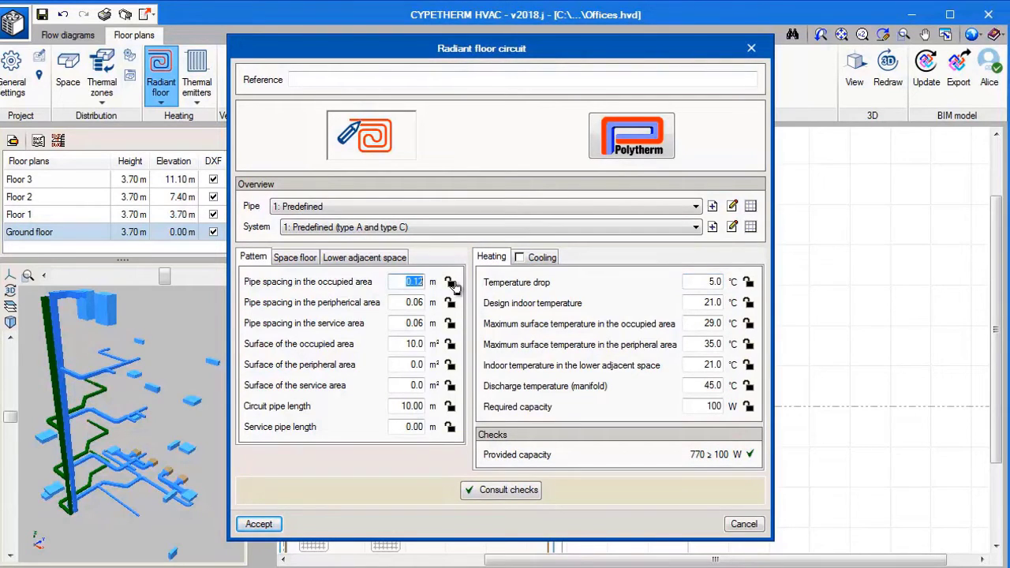
pyautogui.write('0.20')
pyautogui.click(261, 525)
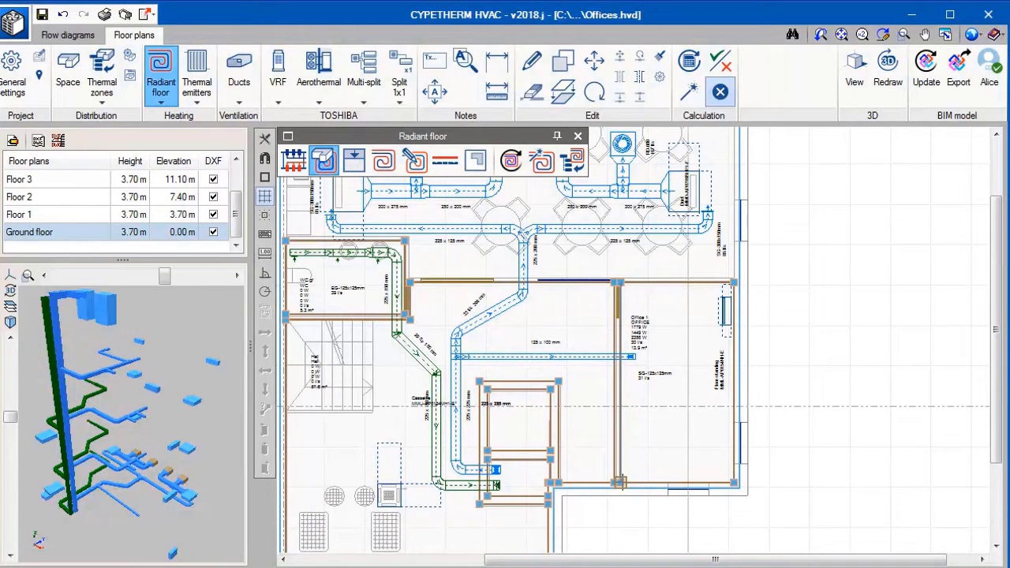
# - Outline the right-hand office and fill it with a counterflow spiral circuit at 0.06 m offset
pyautogui.click(733, 481)
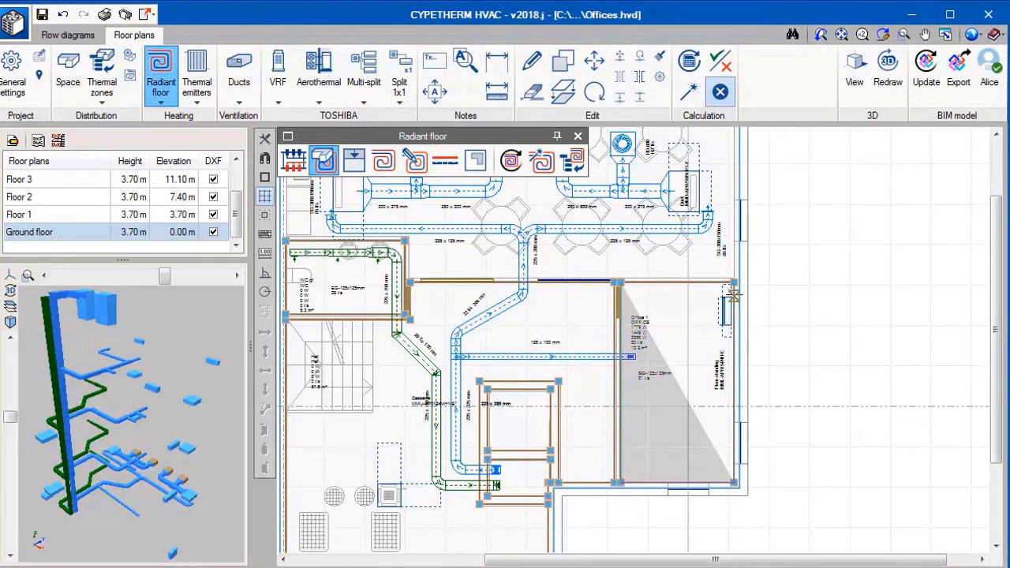
pyautogui.click(733, 283)
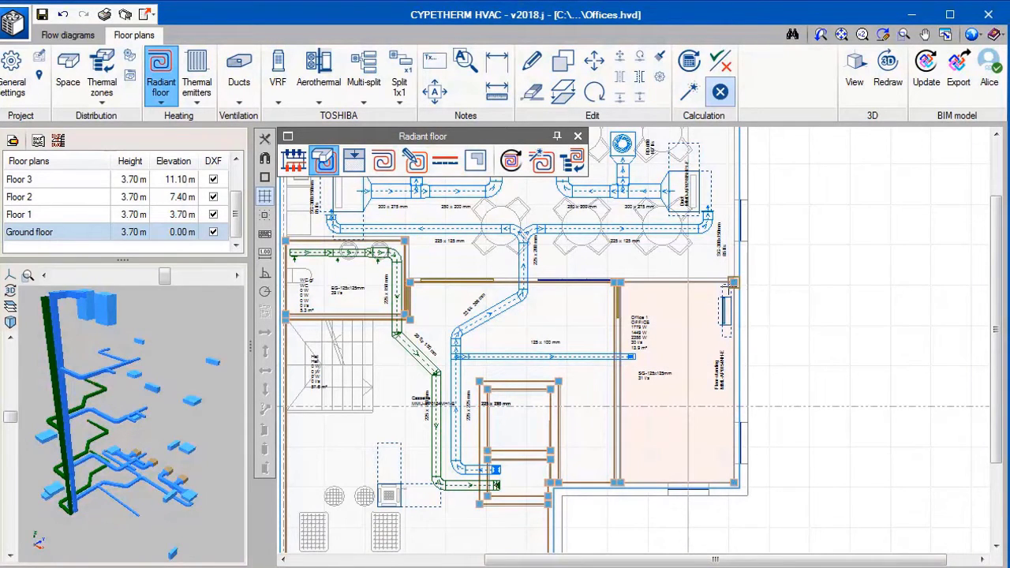
pyautogui.click(386, 161)
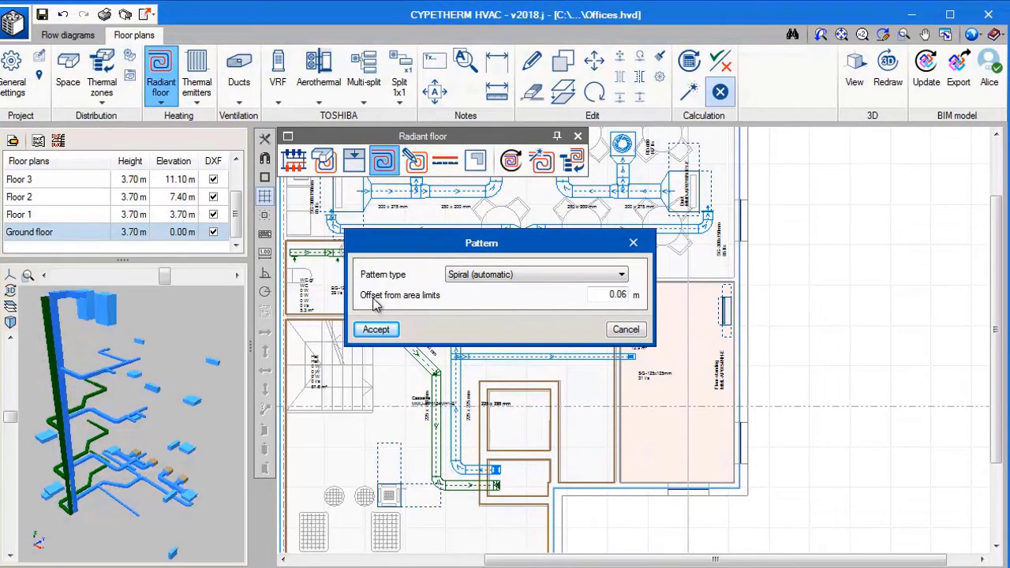
pyautogui.click(376, 329)
pyautogui.click(622, 300)
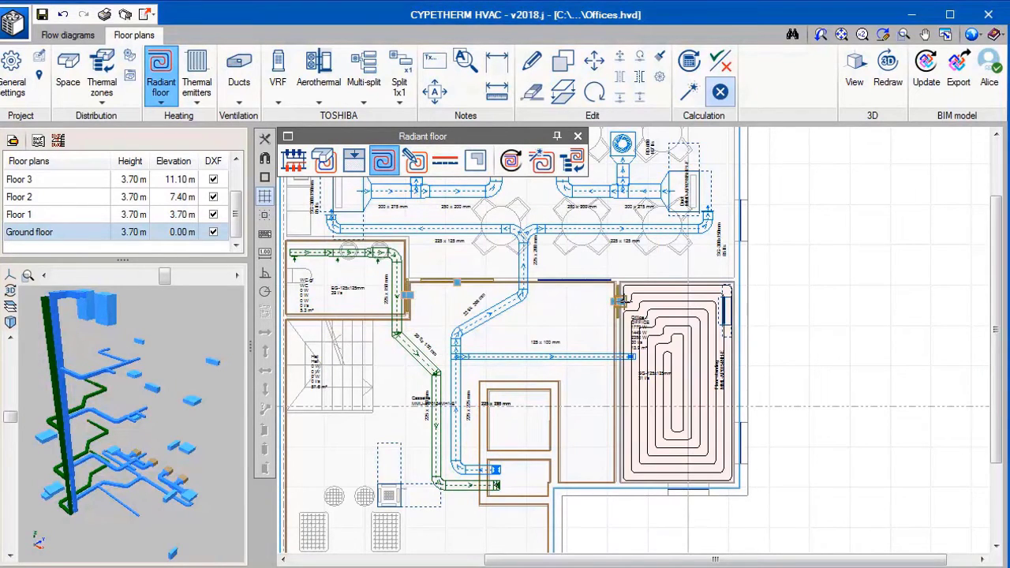
pyautogui.click(621, 300)
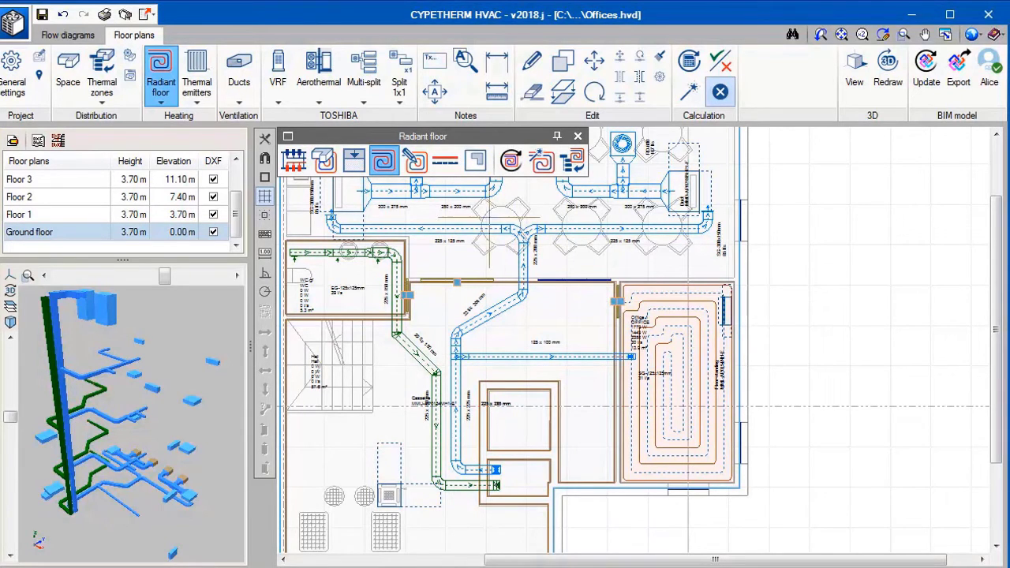
pyautogui.click(296, 161)
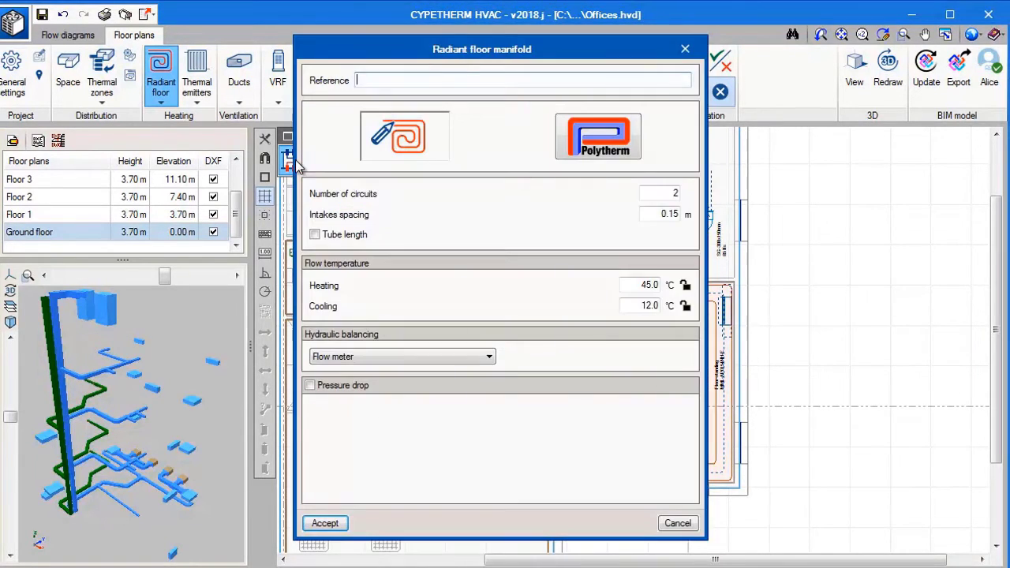
# - Accept the two-circuit manifold settings and place the manifold below the duct
pyautogui.click(324, 523)
pyautogui.scroll(2, 537, 398)
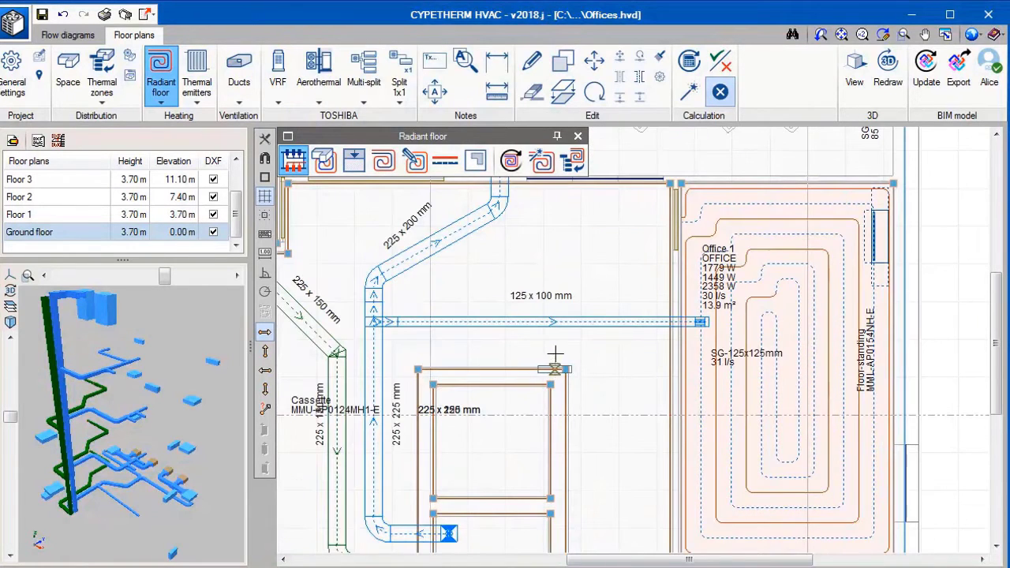
pyautogui.scroll(2, 553, 352)
pyautogui.moveTo(545, 360); pyautogui.dragTo(439, 484, button='middle')
pyautogui.click(440, 483)
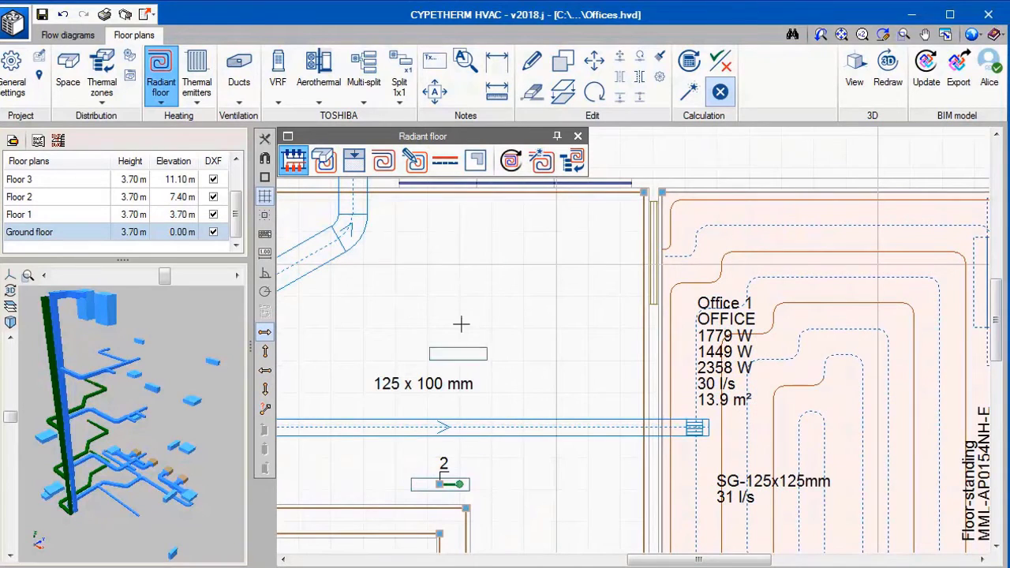
# - Run a connection pipe from Office 1's wall to the manifold
pyautogui.click(445, 162)
pyautogui.click(467, 324)
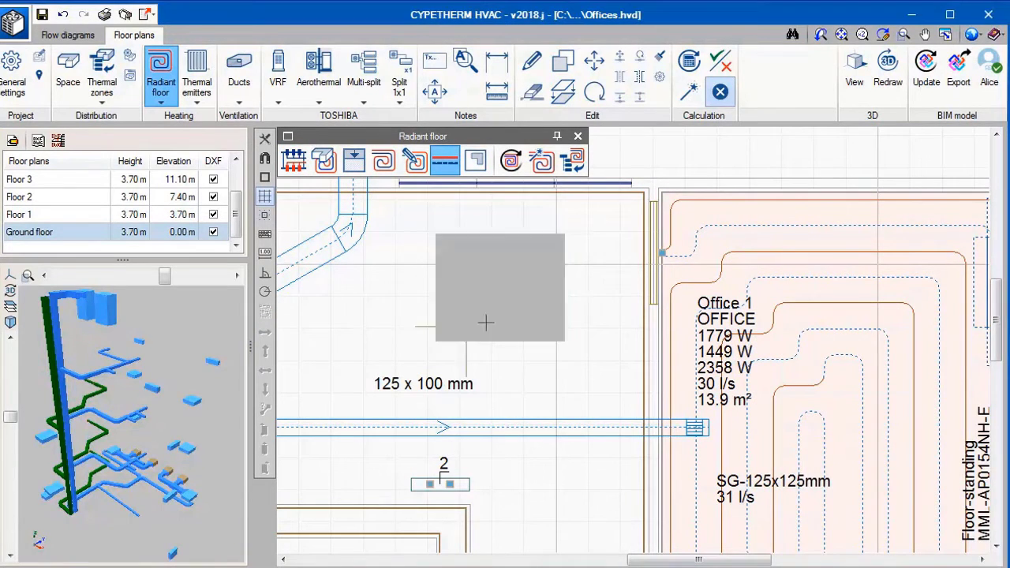
pyautogui.click(661, 253)
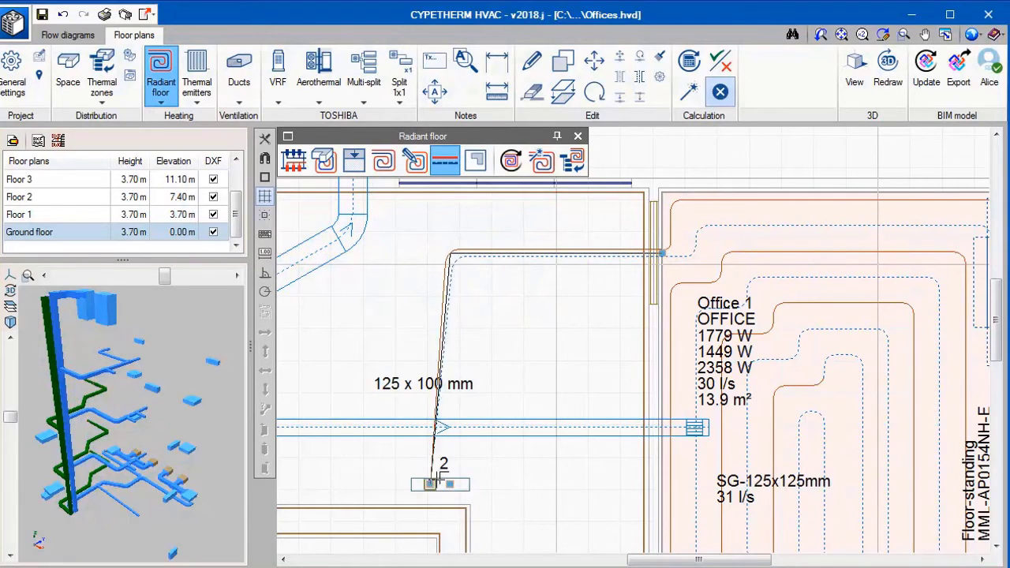
pyautogui.click(431, 482)
# - Close the report and open the building's 3D view
pyautogui.scroll(-6, 757, 95)
pyautogui.moveTo(762, 106); pyautogui.dragTo(772, 156)
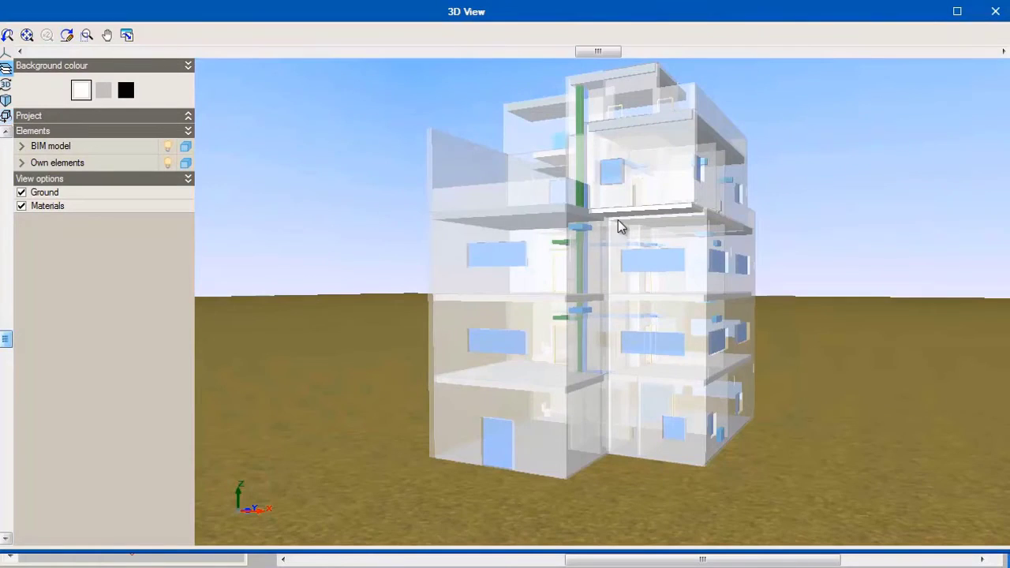
pyautogui.moveTo(618, 220); pyautogui.dragTo(415, 270, button='middle')
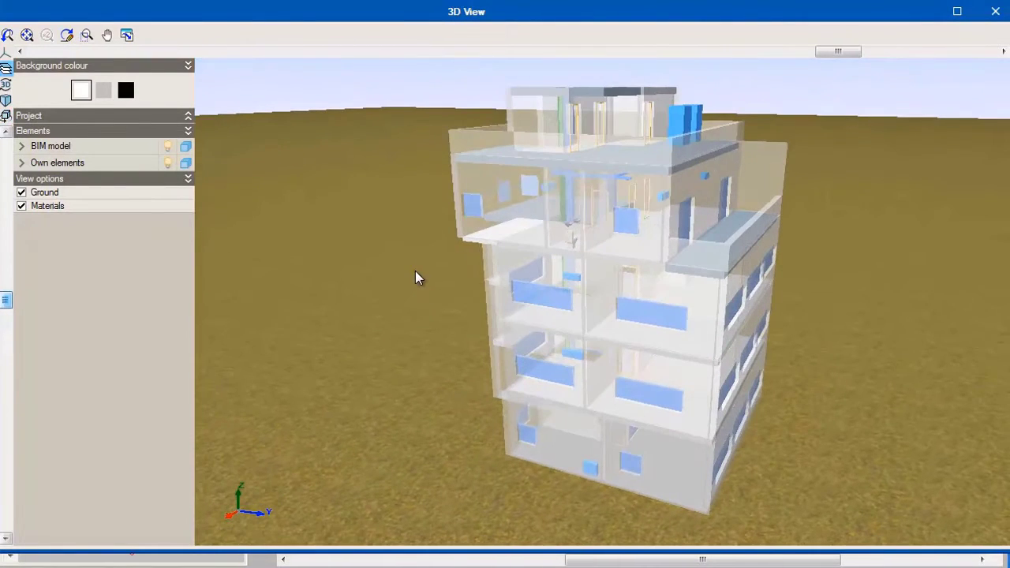
# - Hide the building to view only the pipework in 3D, then close the view and export the HVAC model
pyautogui.click(168, 147)
pyautogui.moveTo(553, 277)
pyautogui.mouseDown(button='middle')
pyautogui.moveTo(558, 136)
pyautogui.moveTo(543, 288)
pyautogui.mouseUp(button='middle')
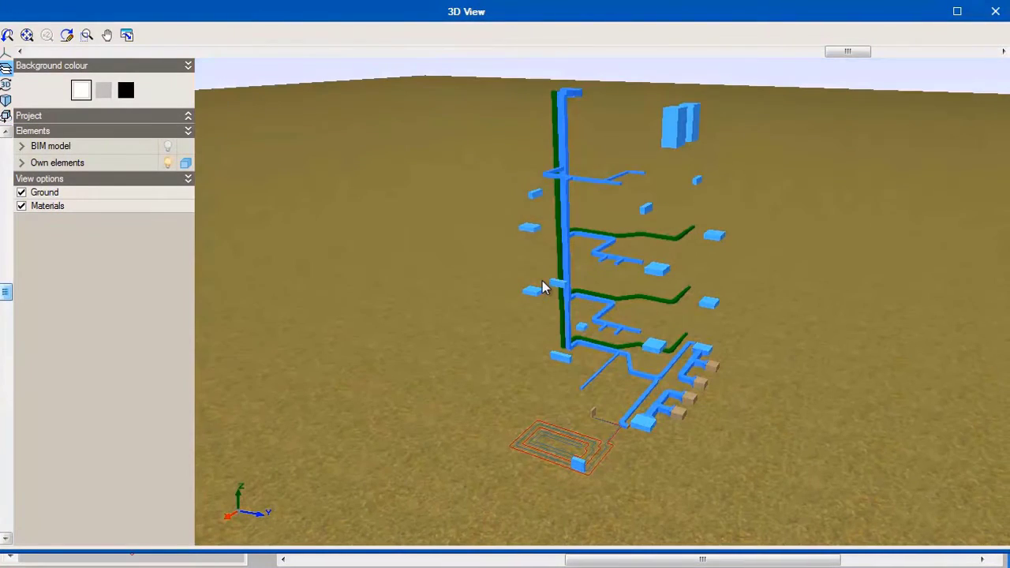
pyautogui.click(996, 11)
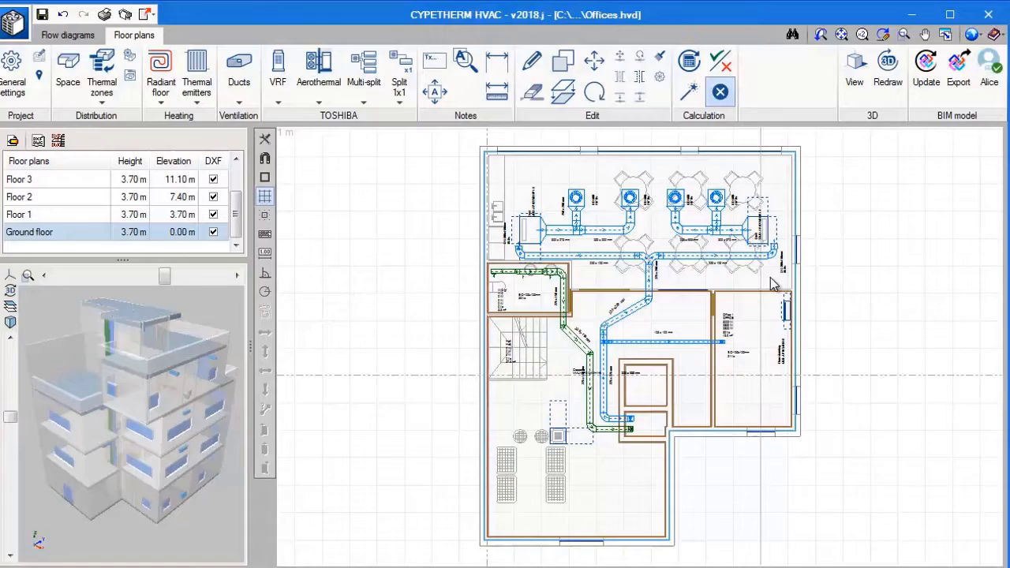
pyautogui.click(964, 82)
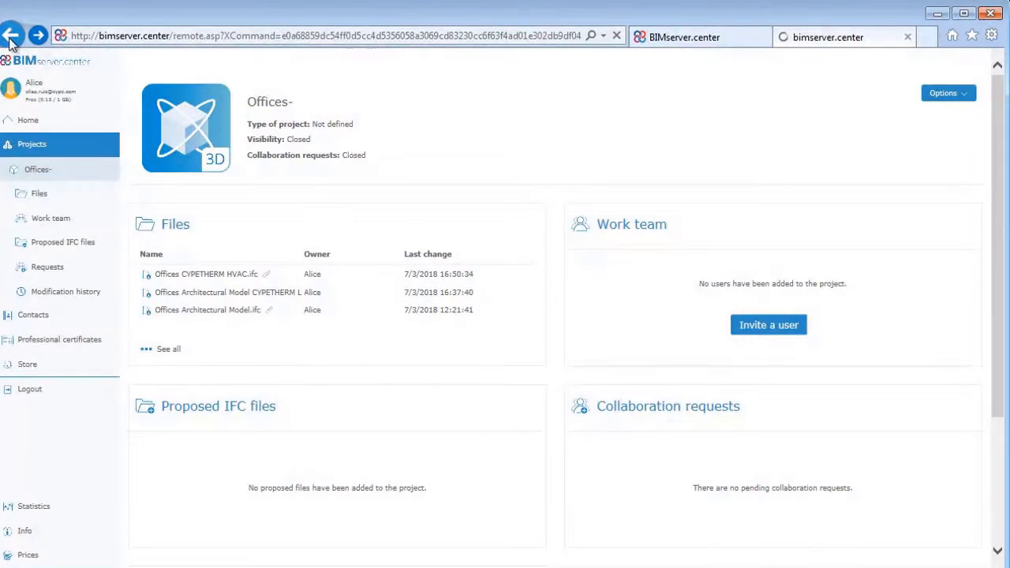
# - Confirm Offices CYPETHERM HVAC.ifc is in the file list, then return to Offices- to invite a user
pyautogui.click(178, 352)
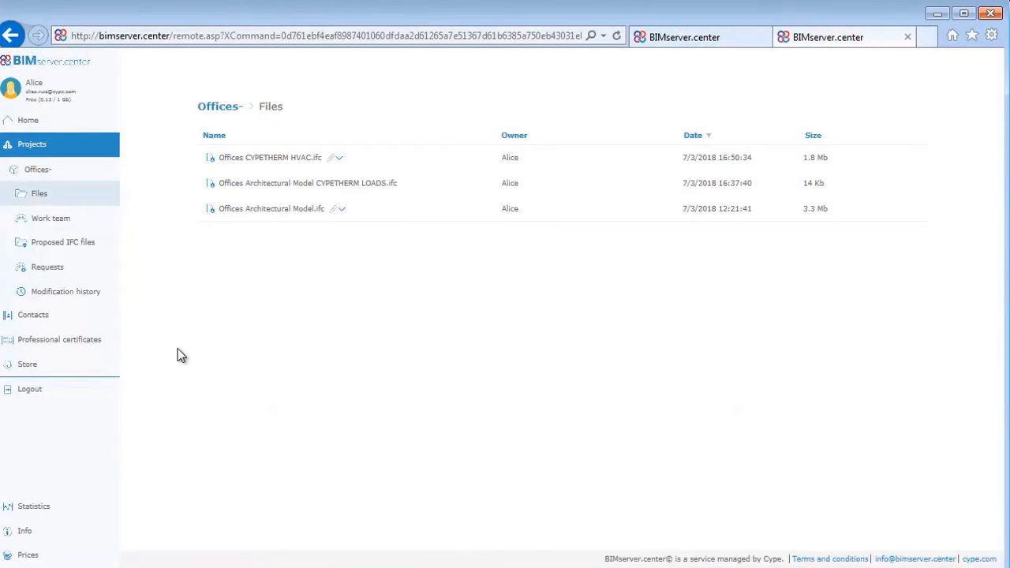
pyautogui.click(39, 170)
pyautogui.click(750, 333)
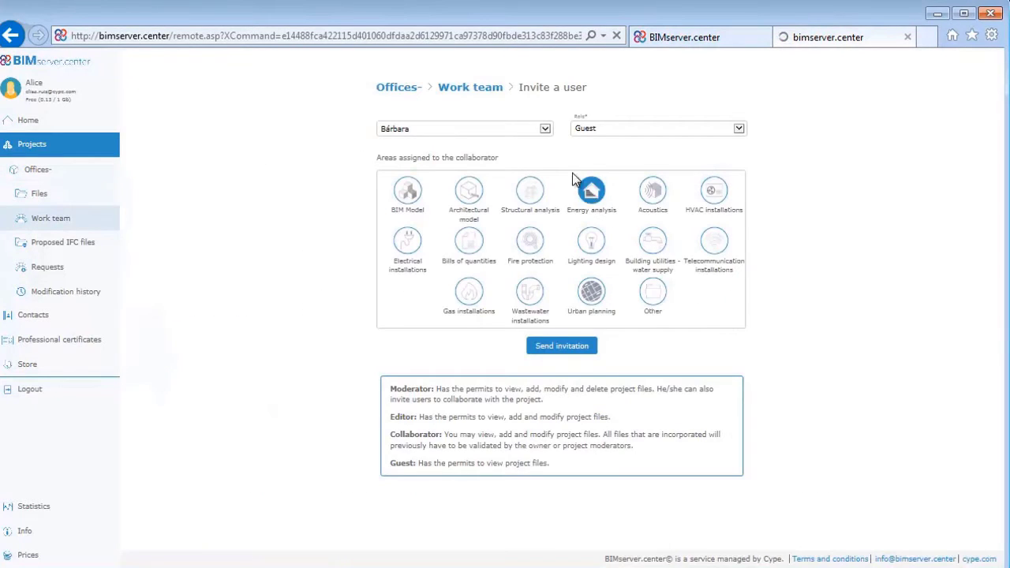
# - Invite the chosen collaborator to Offices- as Moderator with the Energy analysis area
pyautogui.click(544, 130)
pyautogui.click(544, 133)
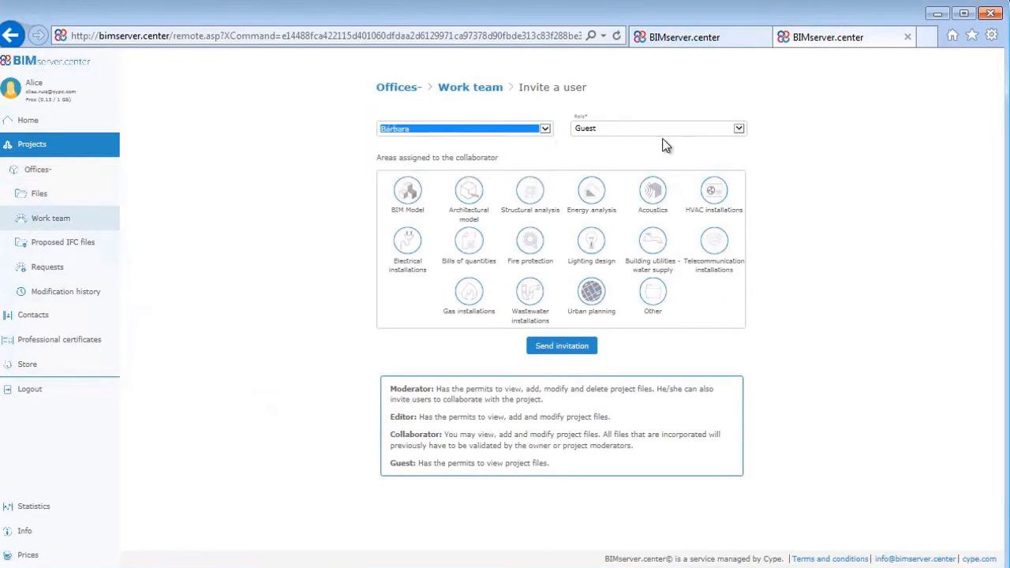
pyautogui.click(739, 130)
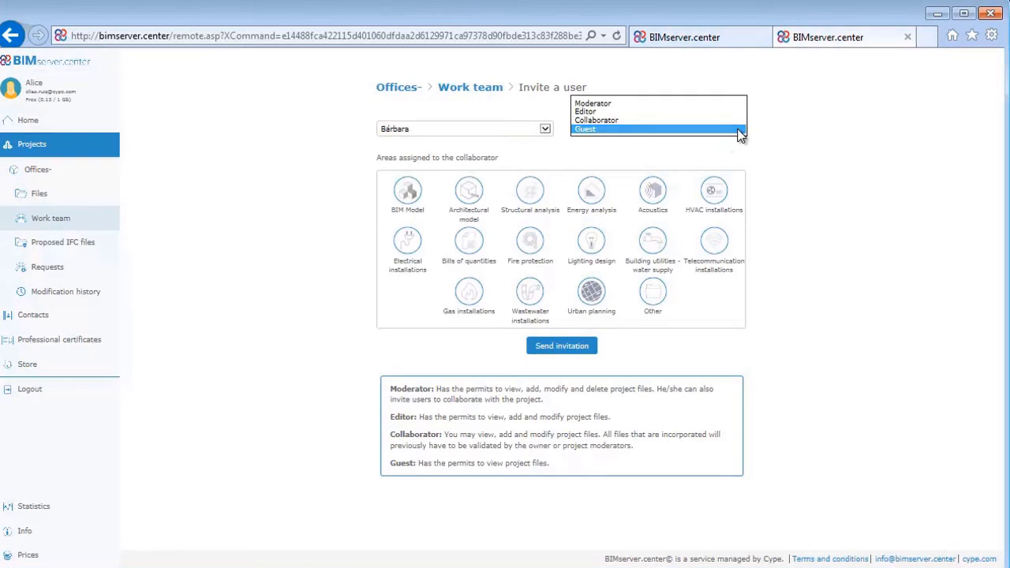
pyautogui.click(684, 102)
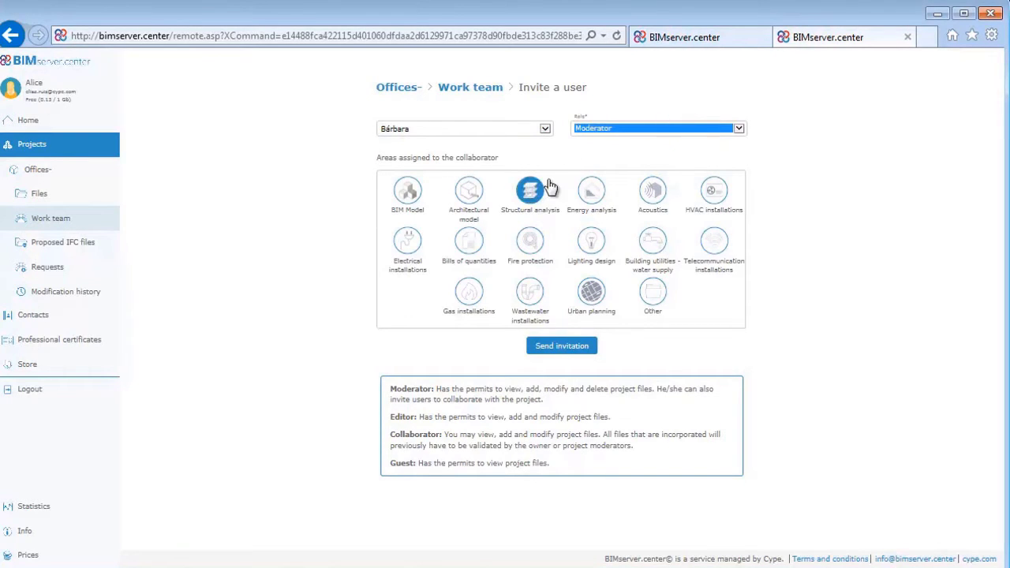
pyautogui.click(591, 190)
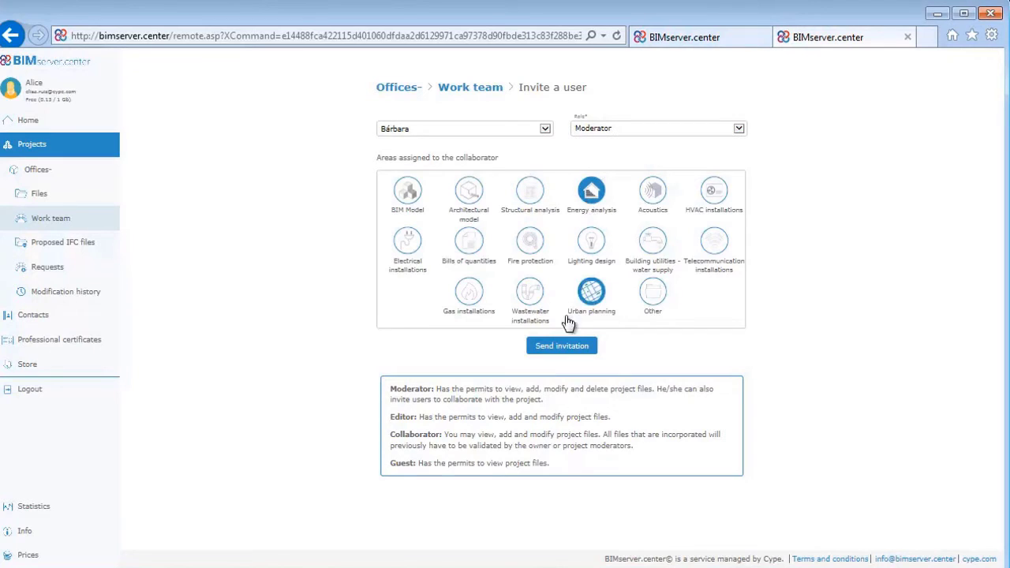
pyautogui.click(561, 348)
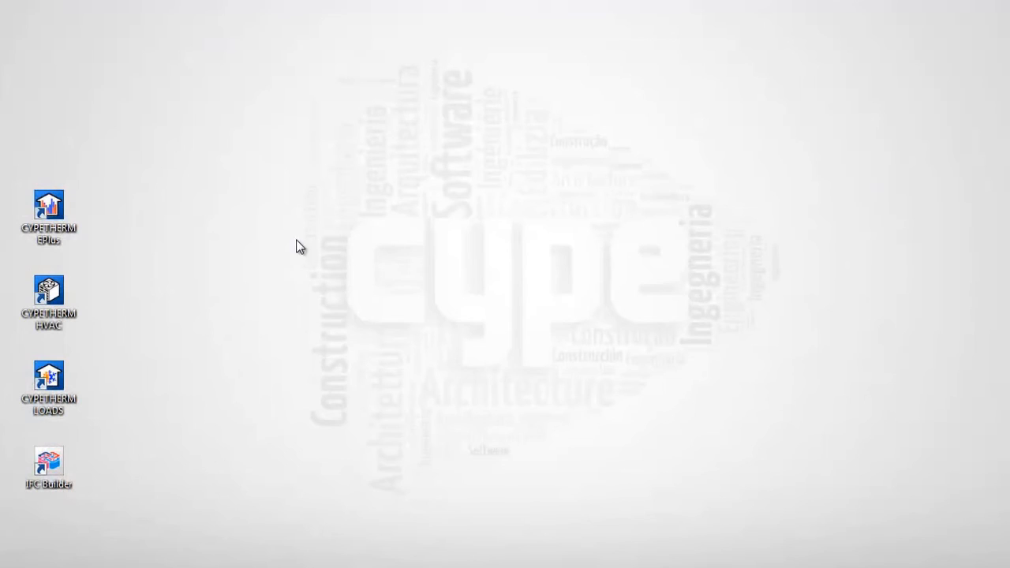
# - Create the Offices project in CYPETHERM EPlus linked to Offices-, and list its space types
pyautogui.click(64, 219)
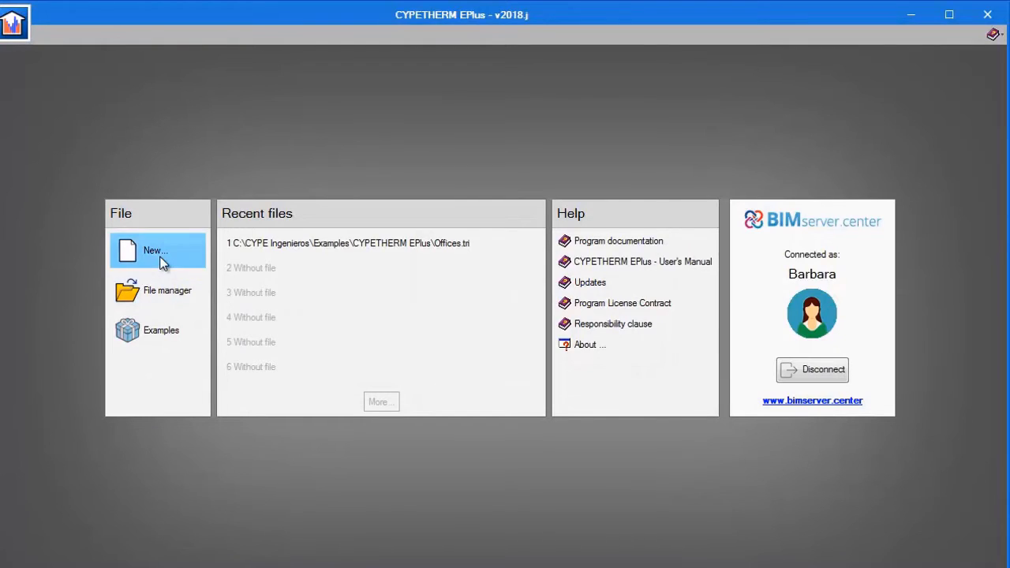
pyautogui.click(155, 251)
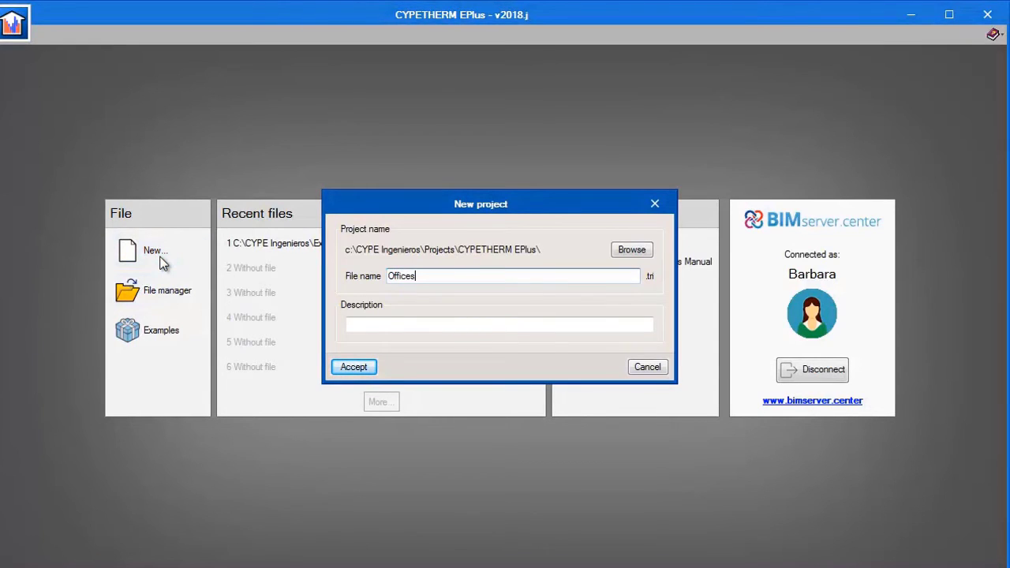
pyautogui.click(352, 367)
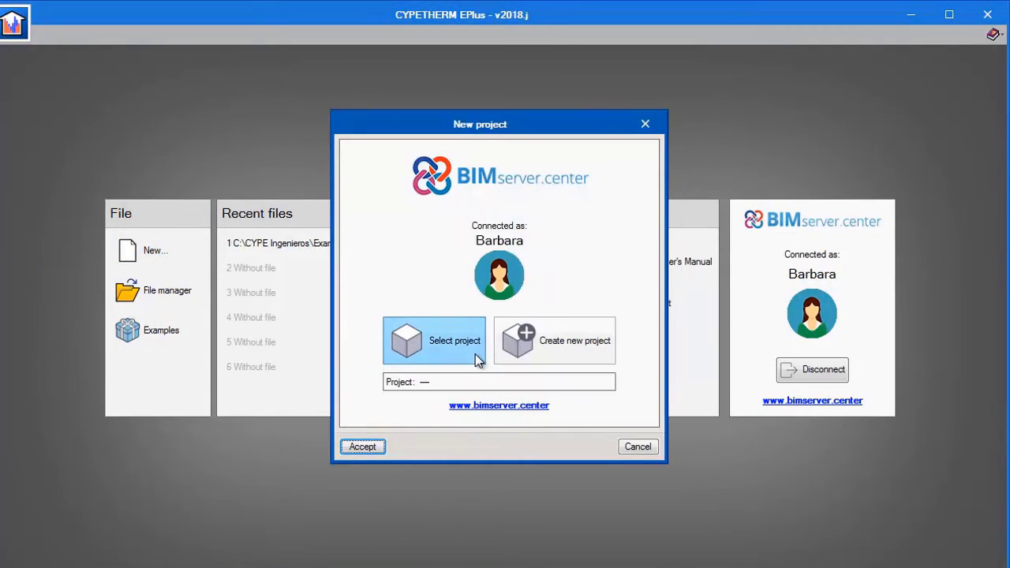
pyautogui.click(475, 354)
pyautogui.doubleClick(412, 298)
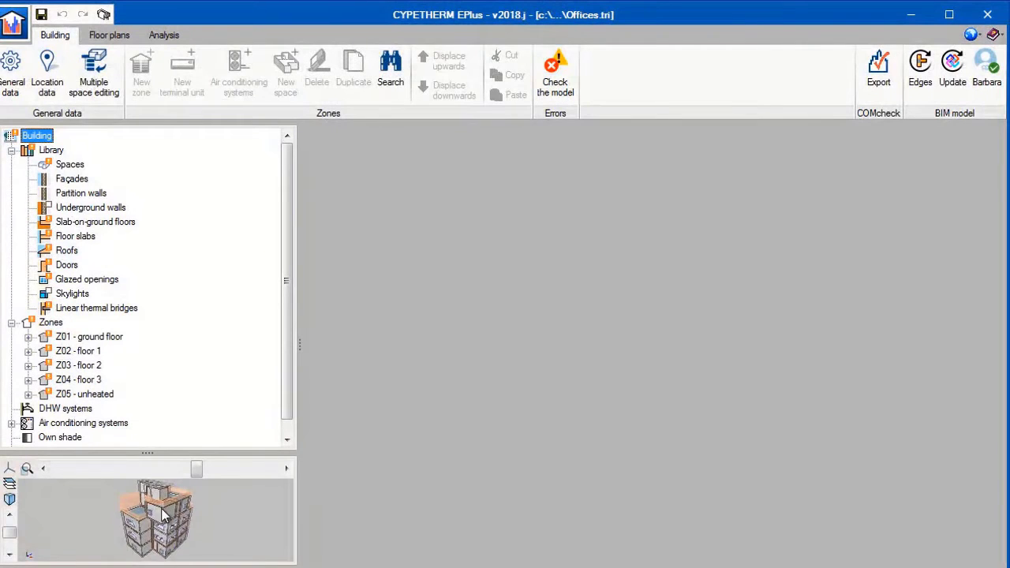
pyautogui.moveTo(163, 513)
pyautogui.mouseDown()
pyautogui.moveTo(172, 514)
pyautogui.moveTo(154, 501)
pyautogui.mouseUp()
pyautogui.click(69, 164)
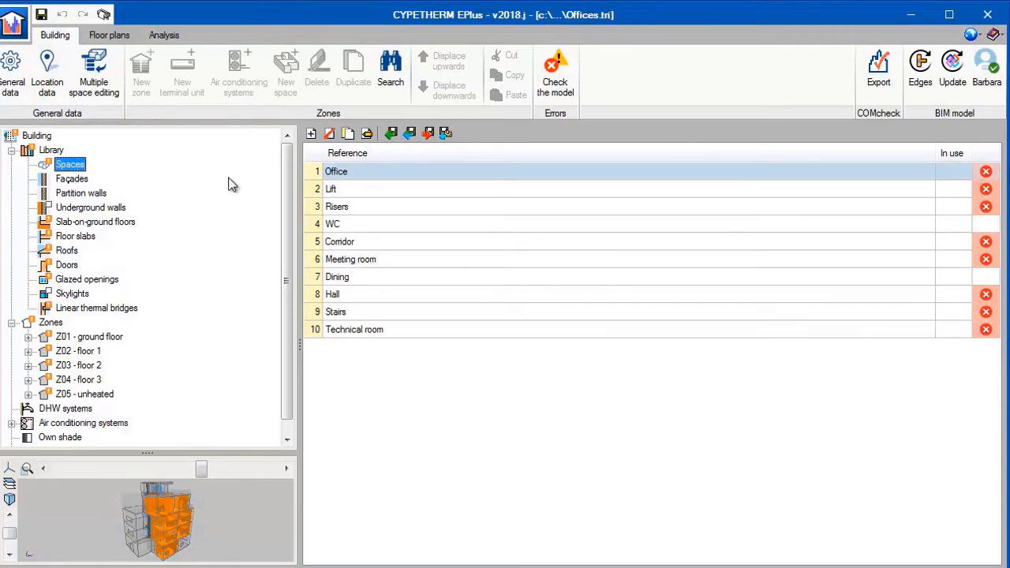
# - Make the Office space type Occupied with ventilation at 8.50 l/(s)/person
pyautogui.doubleClick(360, 171)
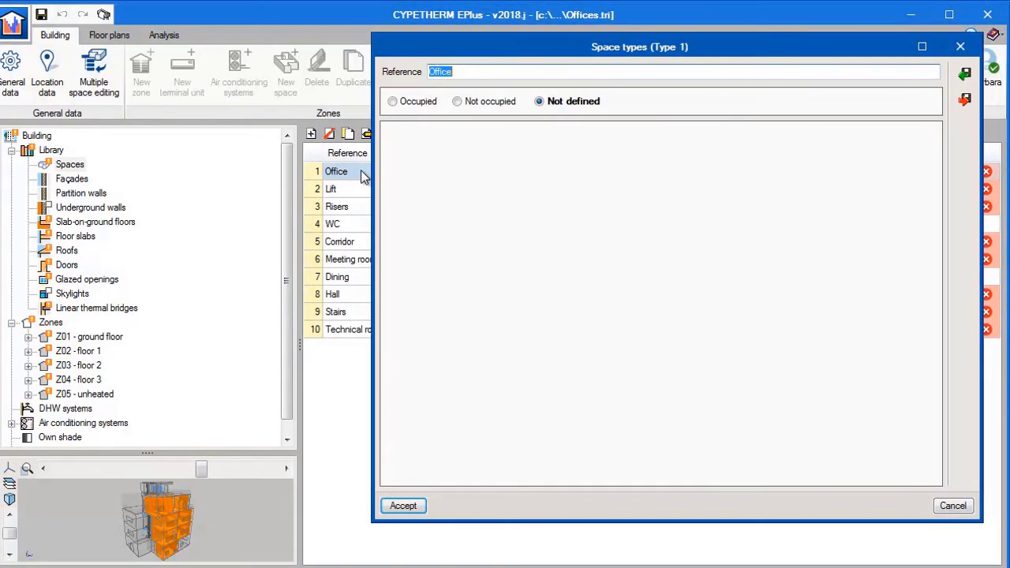
pyautogui.click(406, 103)
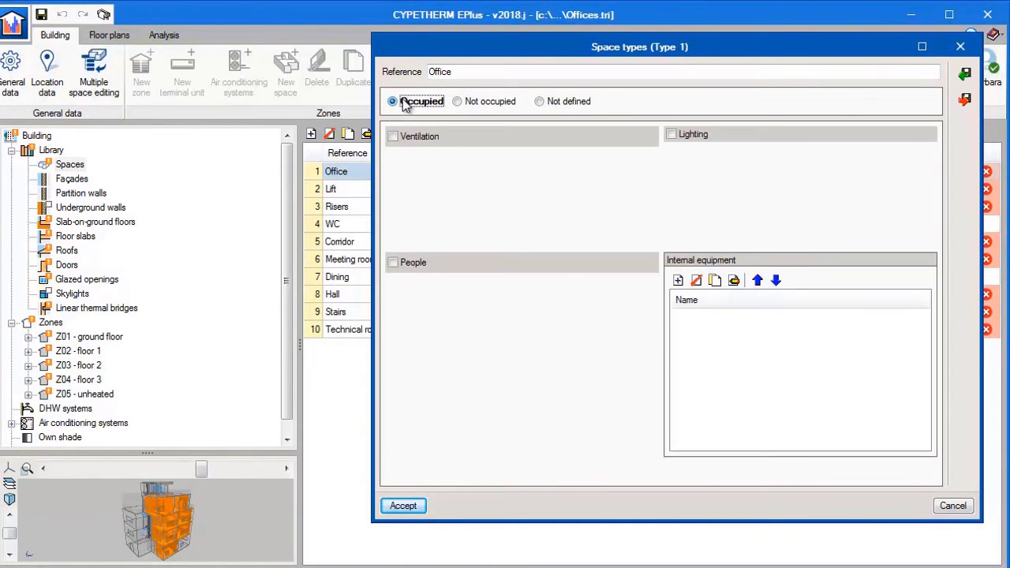
pyautogui.click(395, 138)
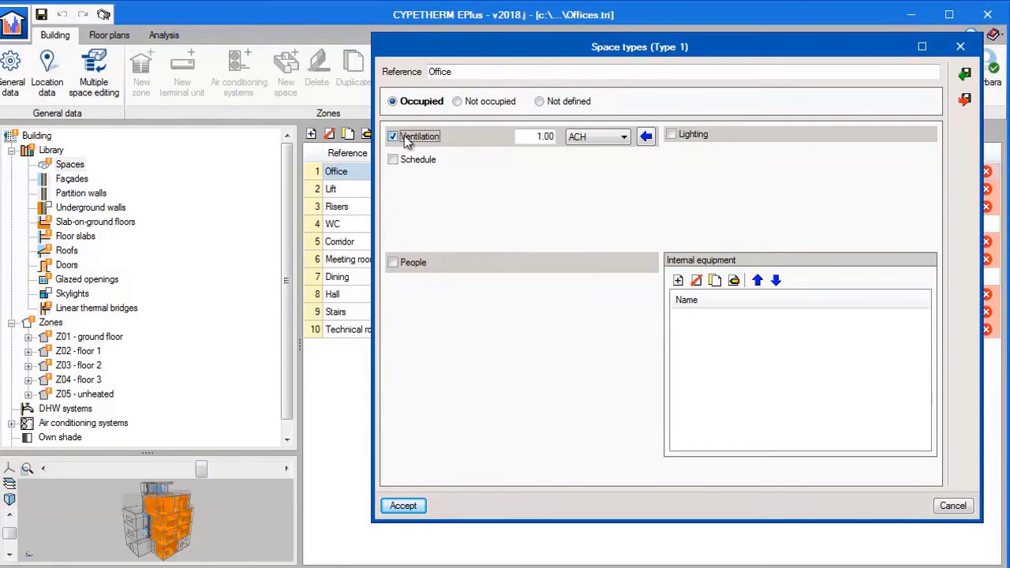
pyautogui.click(590, 138)
pyautogui.click(593, 163)
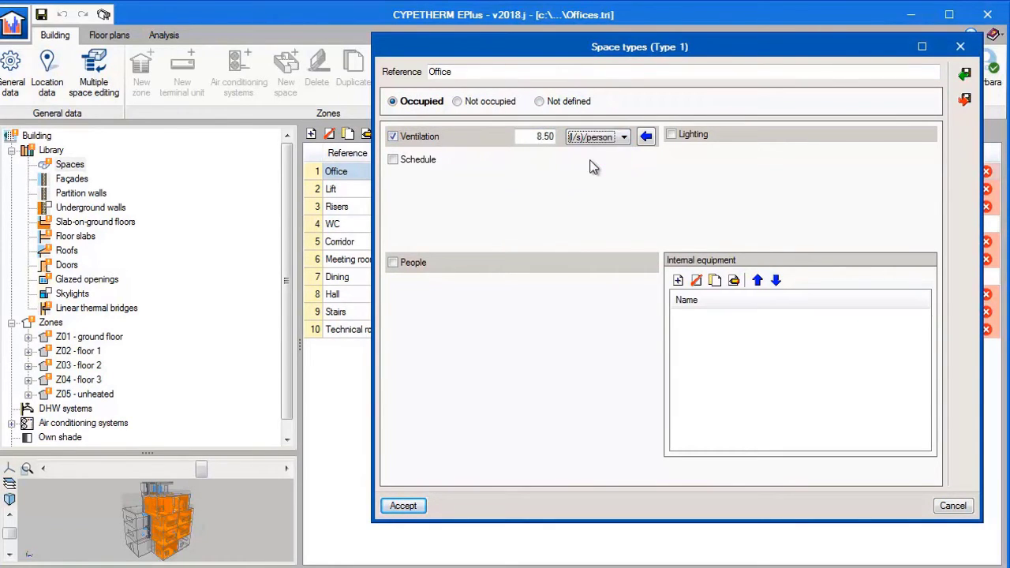
pyautogui.click(646, 138)
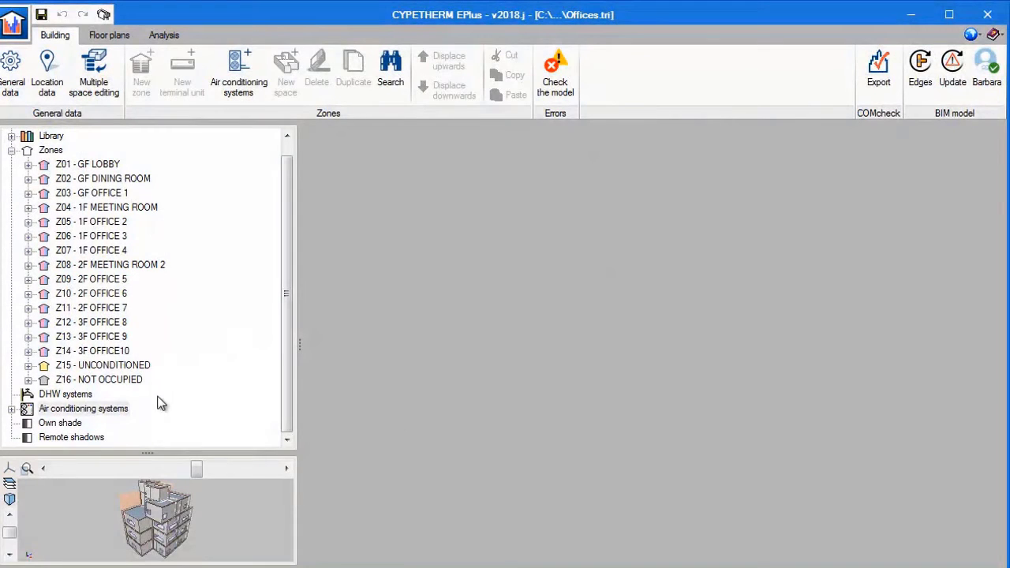
# - Check the outdoor units: SC01 uses MMY-MAP0806HT8P-E and SC02 uses MMY-MAP1406HT8P-E
pyautogui.doubleClick(110, 406)
pyautogui.click(110, 423)
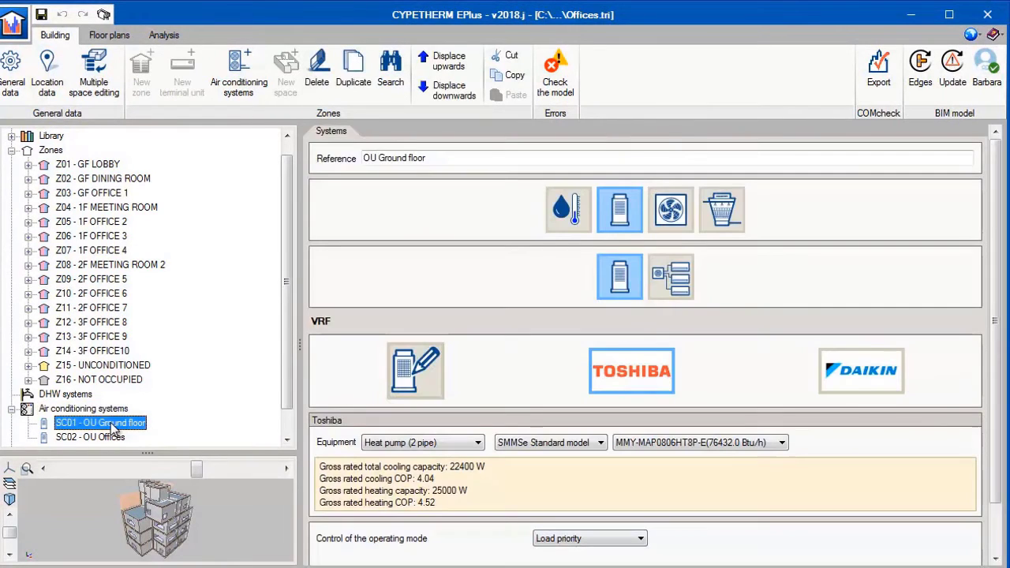
pyautogui.click(671, 447)
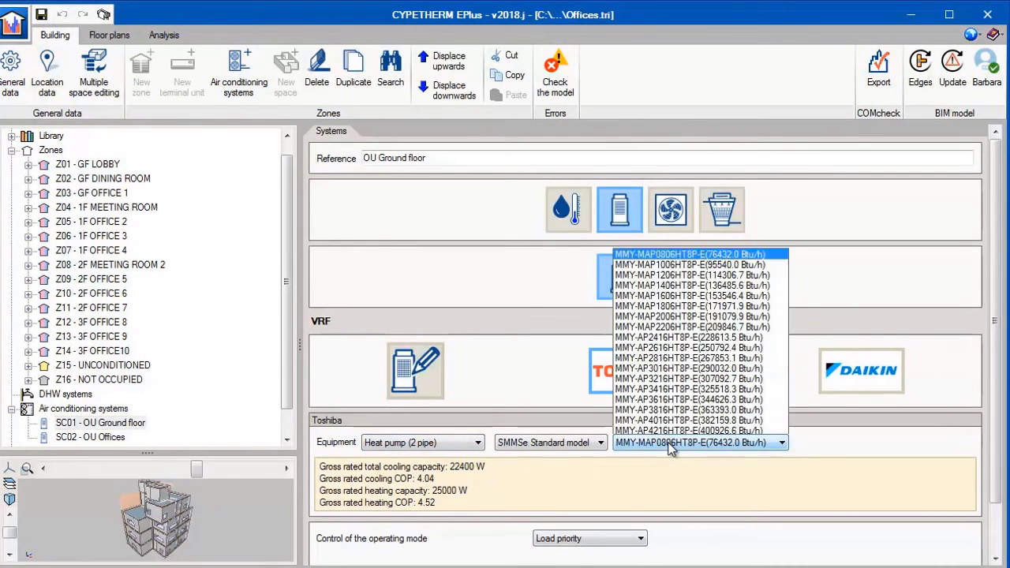
pyautogui.click(671, 446)
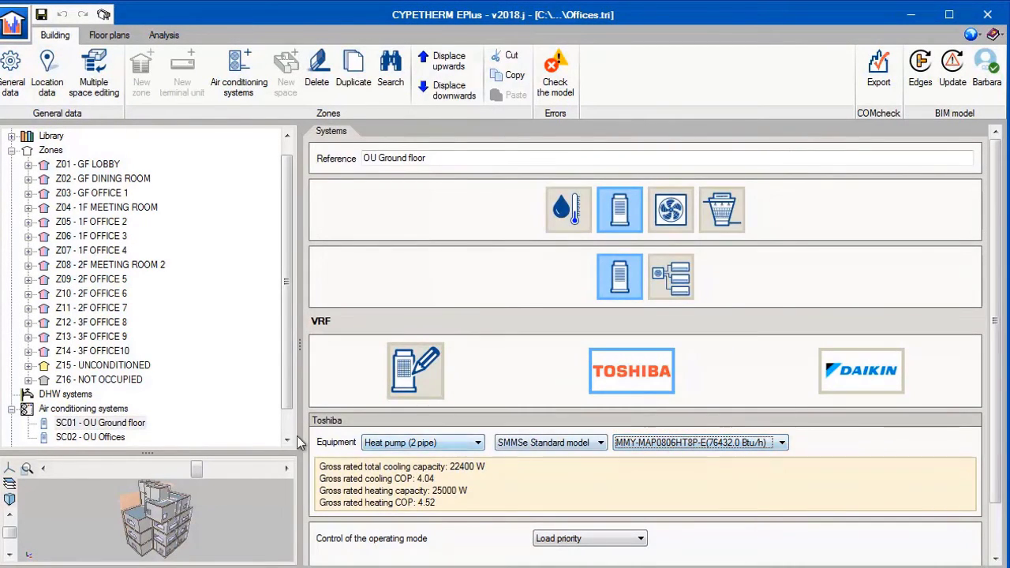
pyautogui.click(89, 437)
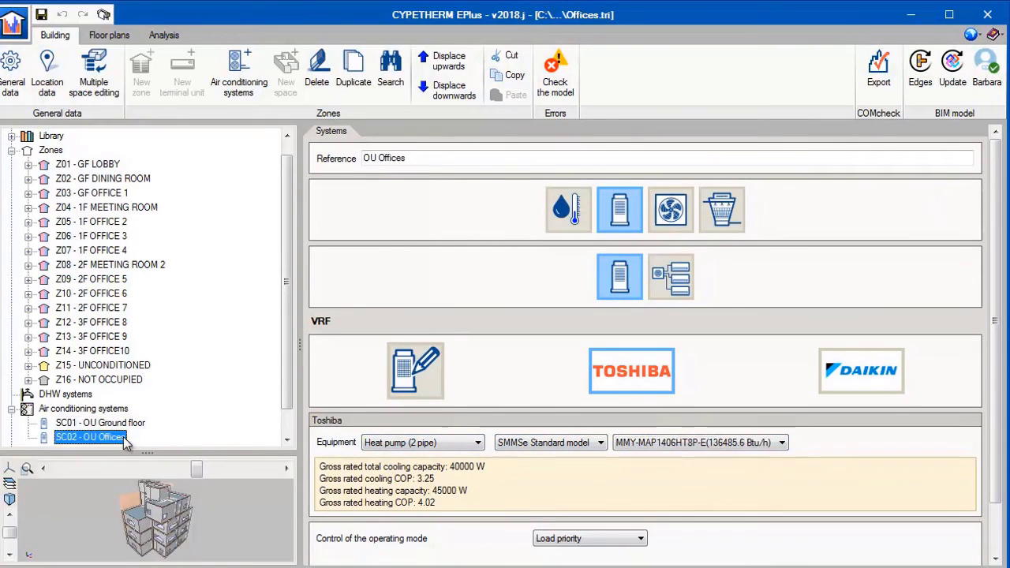
pyautogui.click(689, 443)
pyautogui.click(689, 443)
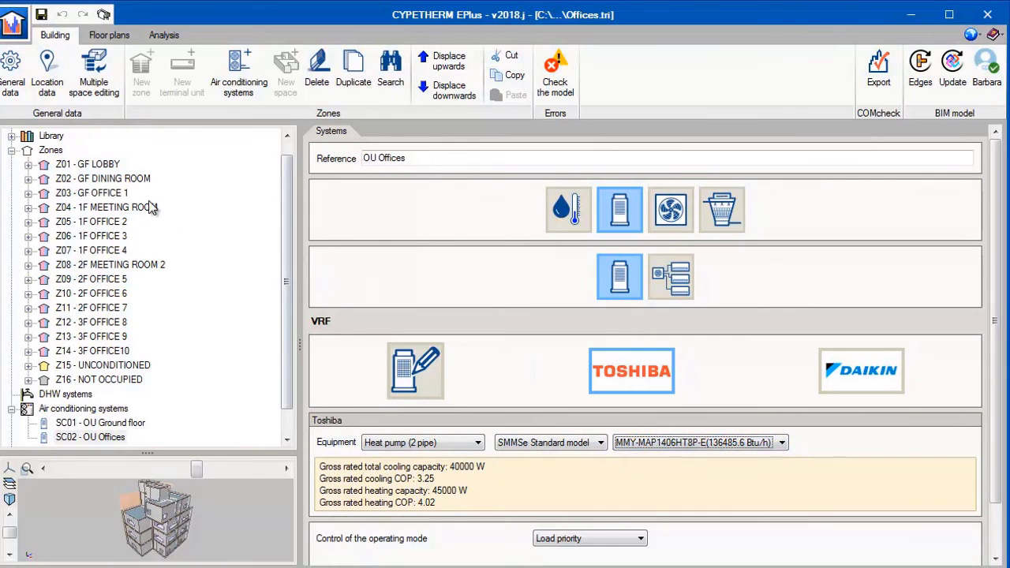
# - Check that GF OFFICE 1's terminal unit U01 uses the MML-AP0094NH-E indoor unit
pyautogui.click(119, 195)
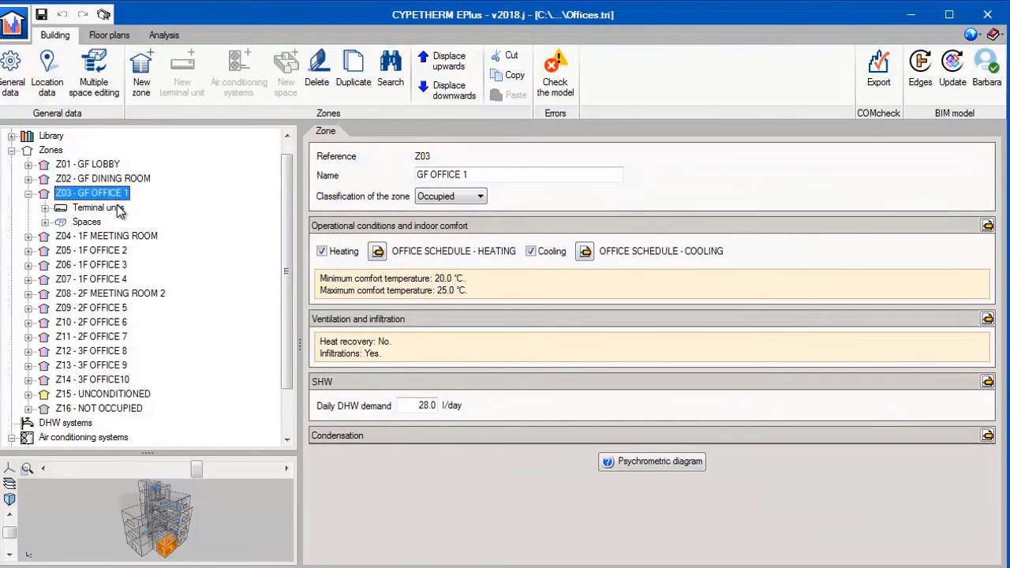
pyautogui.click(118, 209)
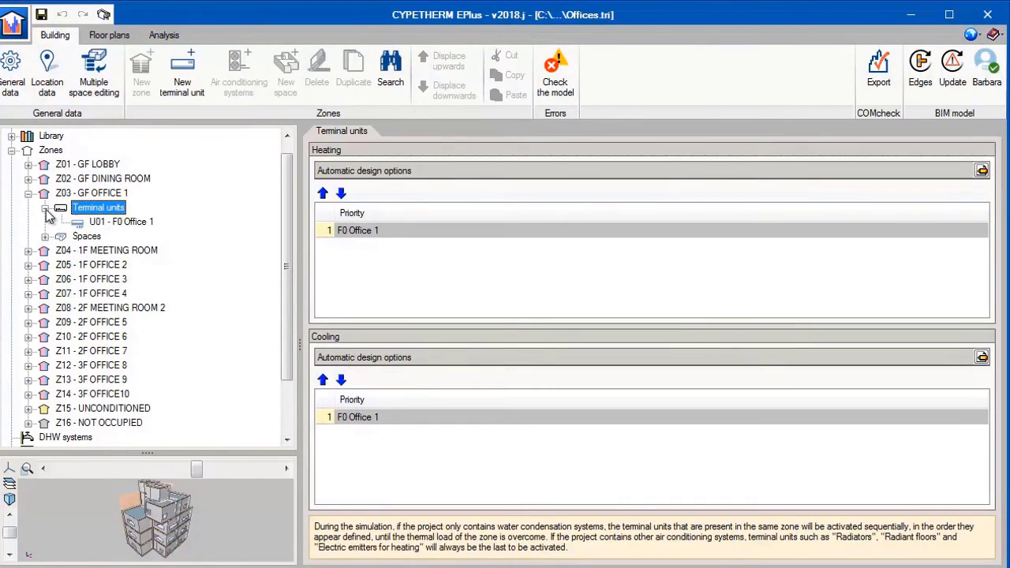
pyautogui.click(120, 222)
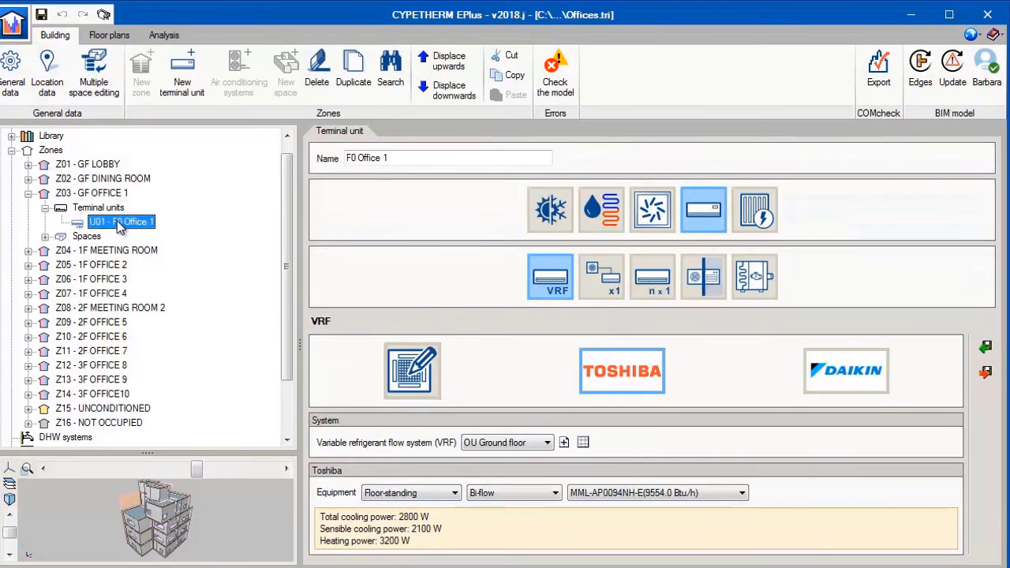
pyautogui.click(694, 493)
pyautogui.click(696, 496)
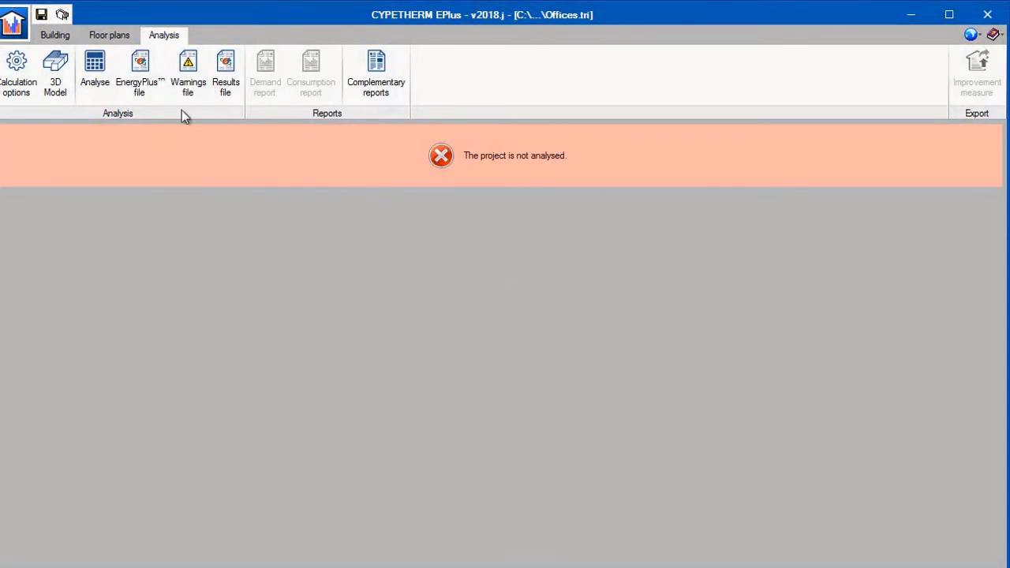
# - Run a Demand/Consumption analysis with thermal bridge export and scroll through the monthly zone results
pyautogui.click(111, 83)
pyautogui.click(511, 217)
pyautogui.click(517, 238)
pyautogui.click(422, 281)
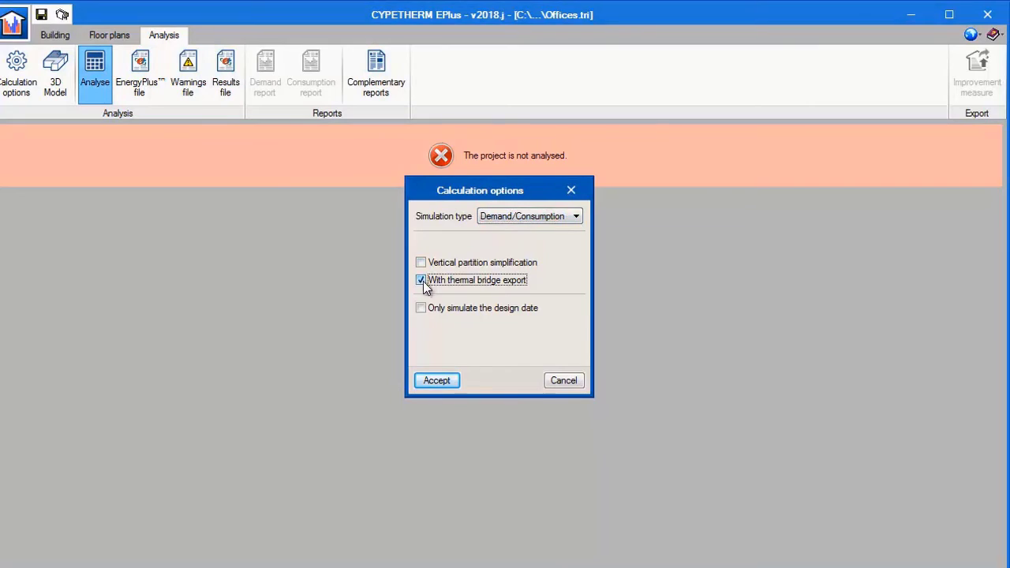
pyautogui.click(436, 380)
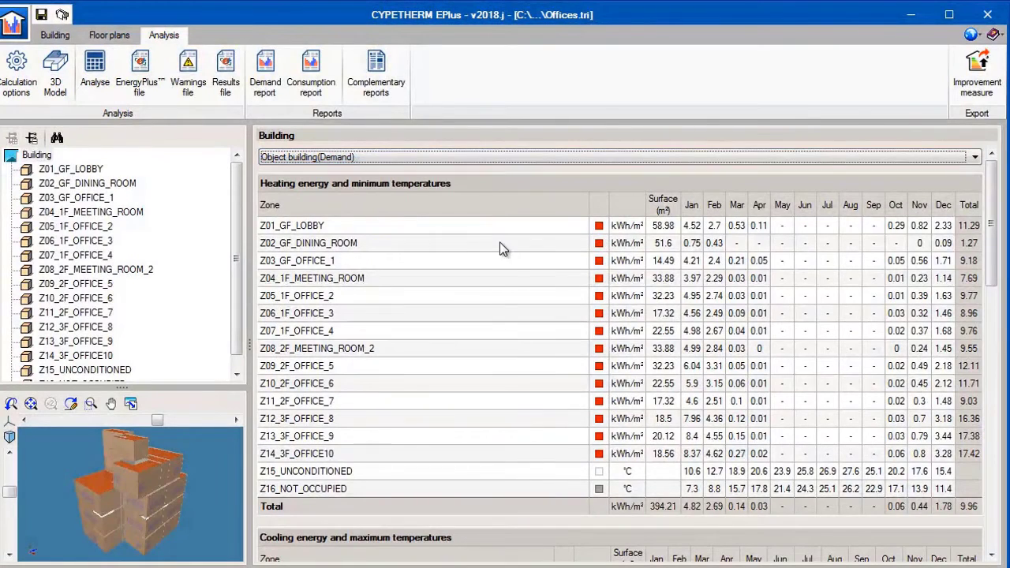
pyautogui.scroll(-3, 502, 240)
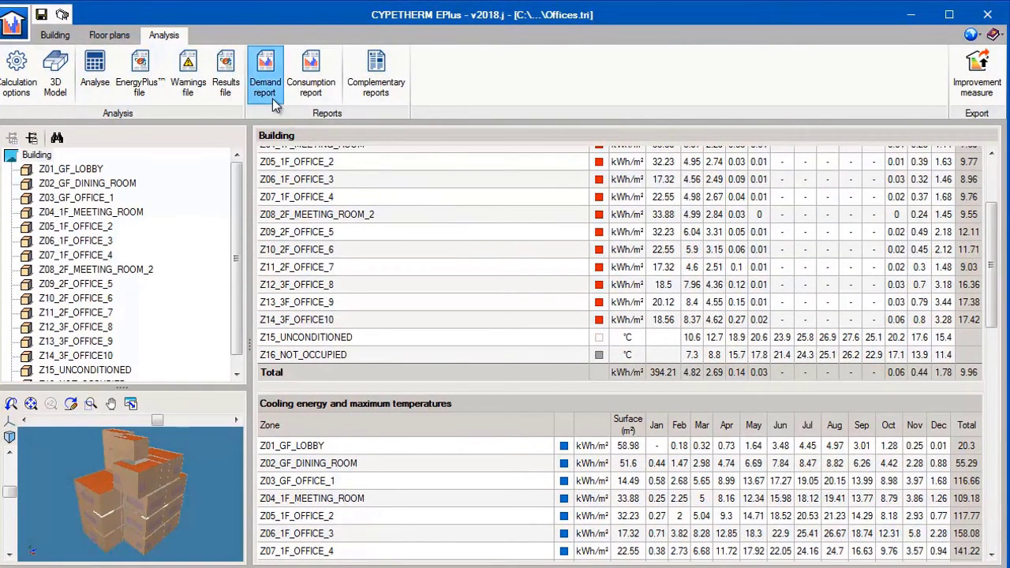
# - Review the energy demand report and the materials and construction elements report
pyautogui.click(266, 79)
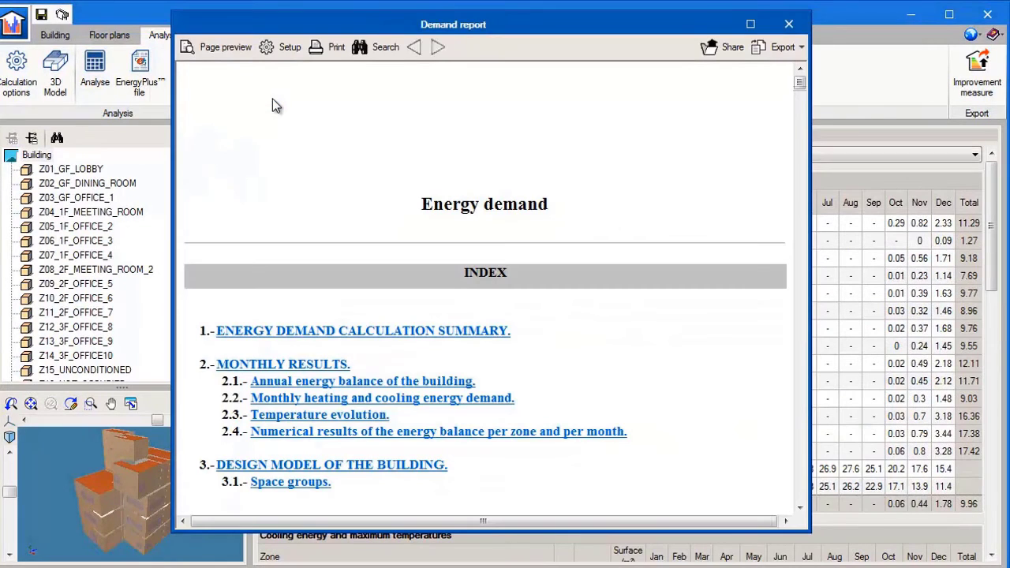
pyautogui.moveTo(799, 84); pyautogui.dragTo(816, 190)
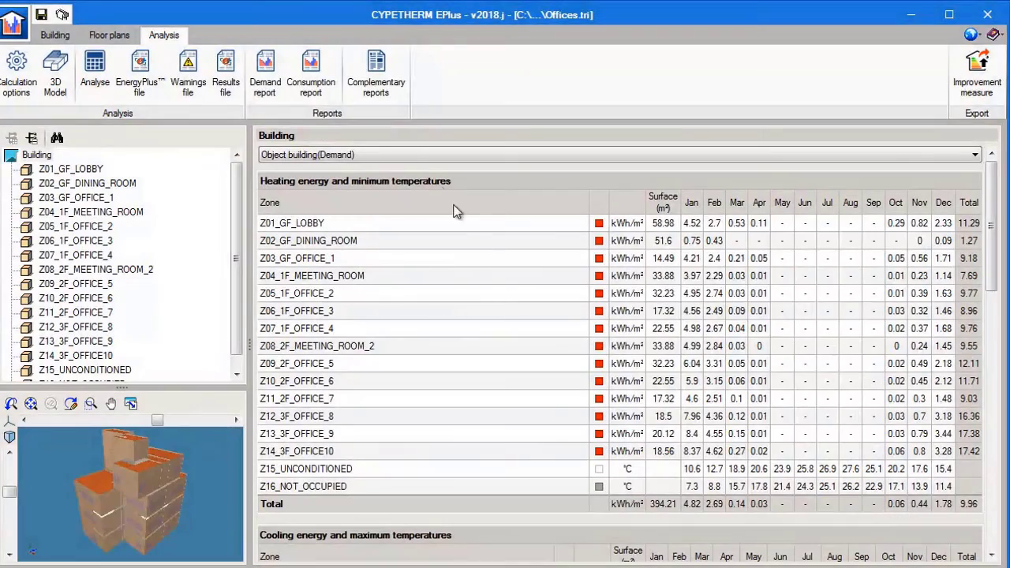
pyautogui.click(383, 104)
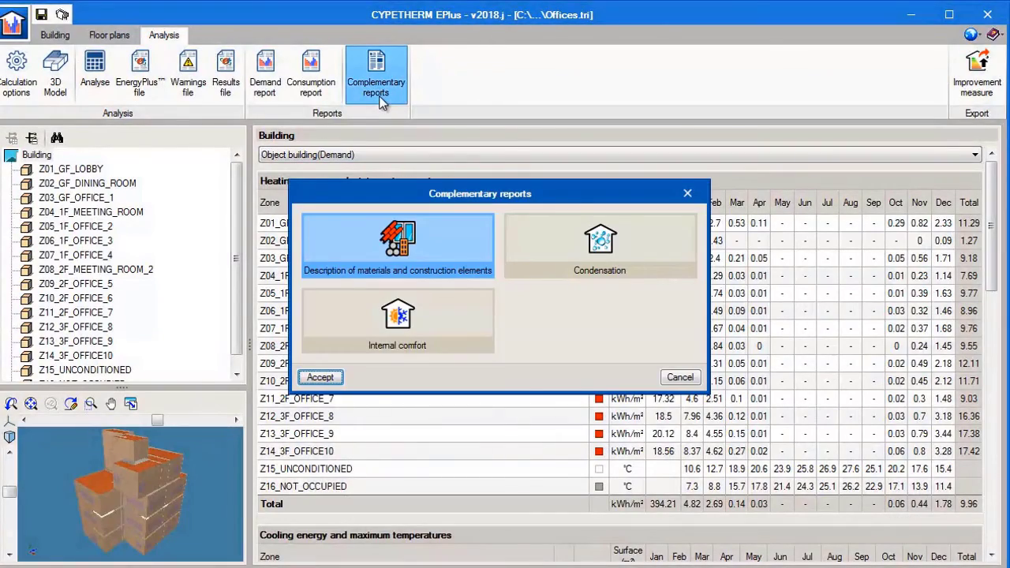
pyautogui.click(443, 258)
pyautogui.click(320, 377)
pyautogui.moveTo(1000, 84); pyautogui.dragTo(994, 173)
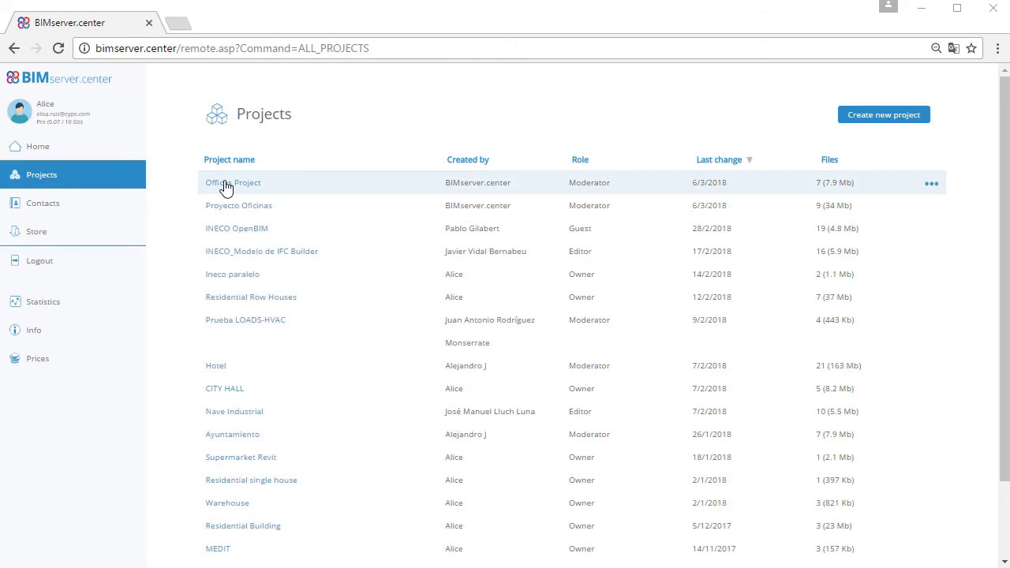
# - Open the Offices Project in 3D and hide the Architectural, CYPECAD and CYPELUX models
pyautogui.click(225, 187)
pyautogui.click(237, 158)
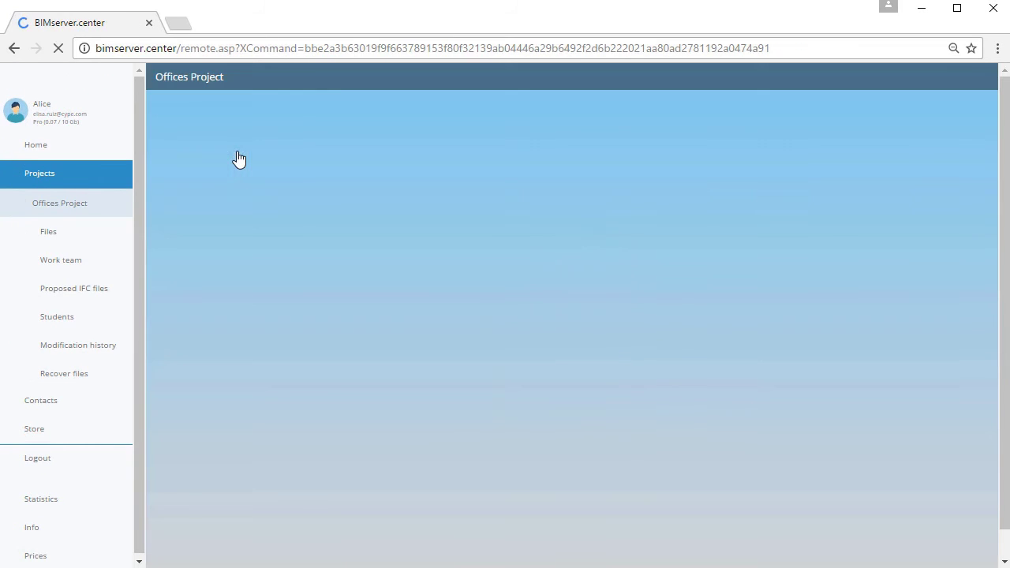
pyautogui.click(232, 78)
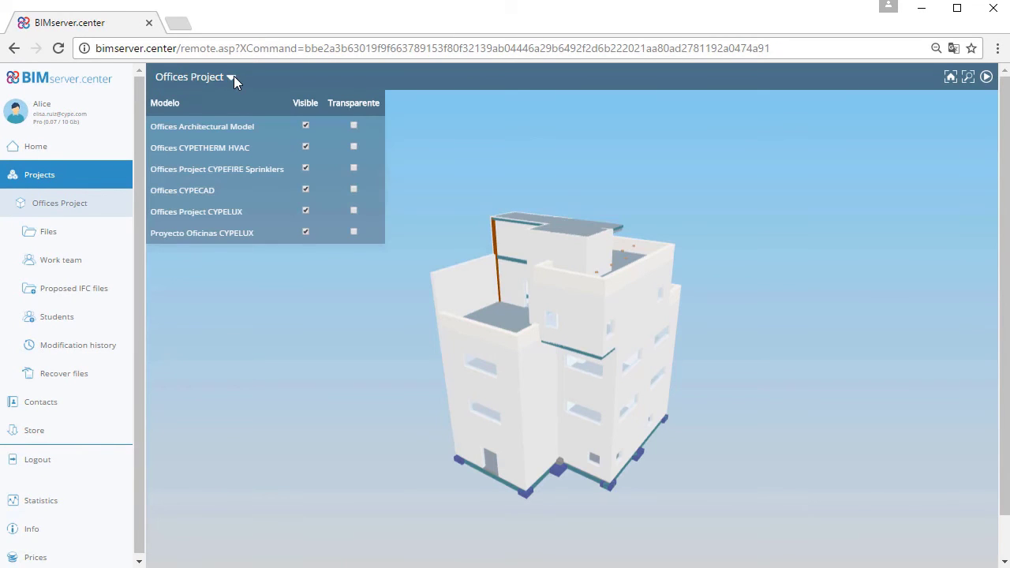
pyautogui.click(305, 127)
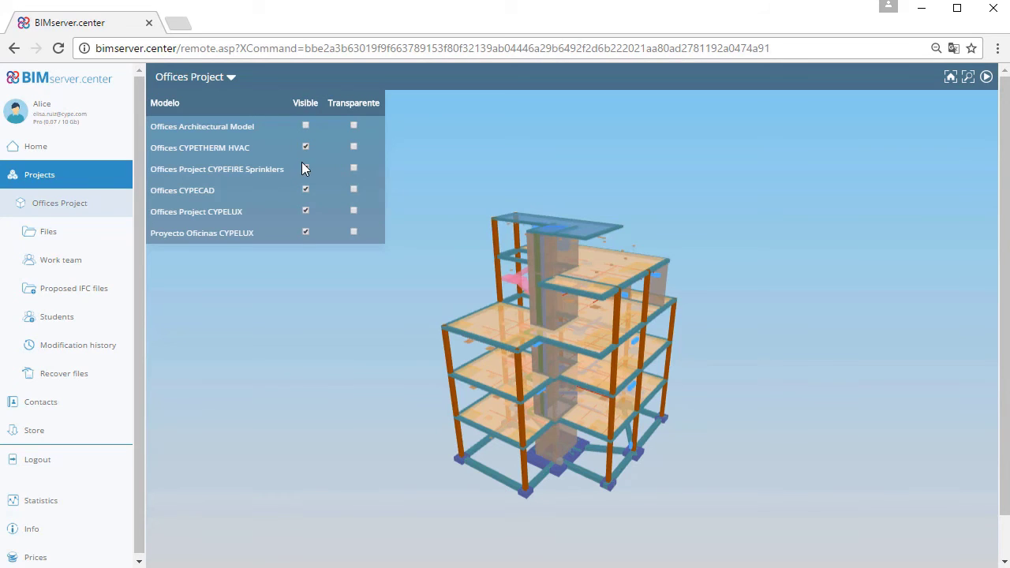
pyautogui.moveTo(521, 315); pyautogui.dragTo(719, 352)
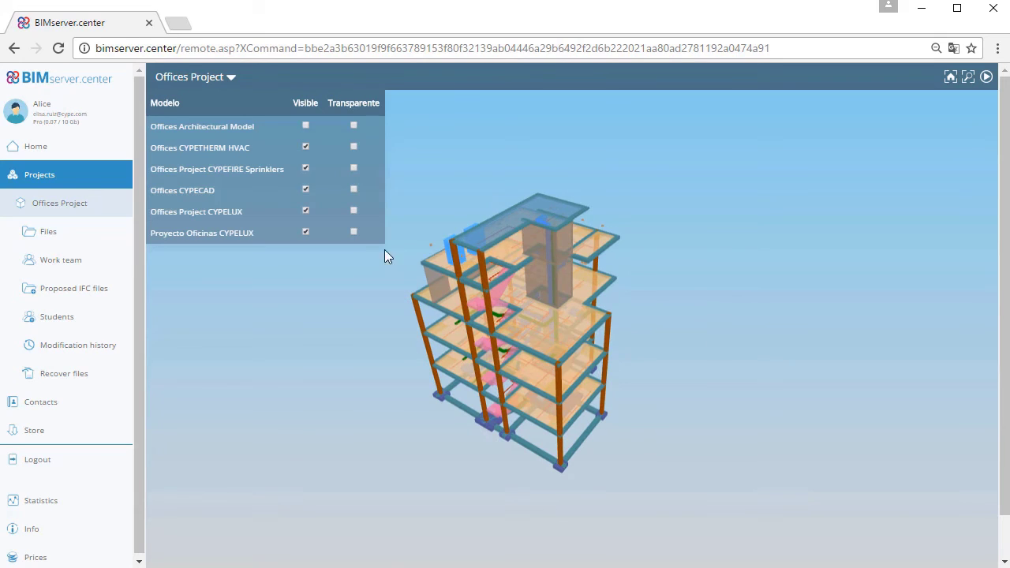
pyautogui.click(305, 190)
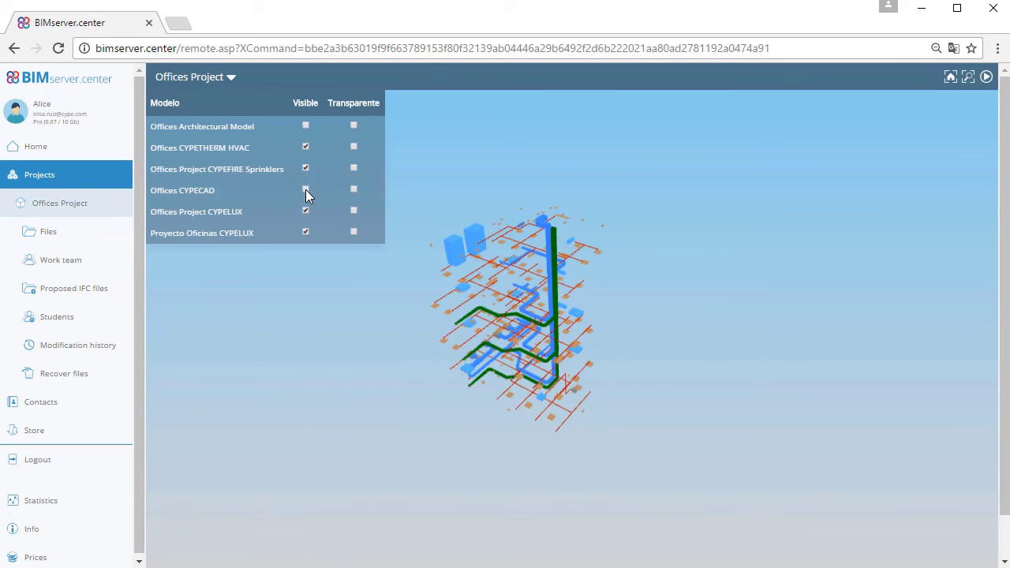
pyautogui.click(306, 233)
pyautogui.moveTo(552, 315); pyautogui.dragTo(522, 343)
pyautogui.scroll(10, 522, 344)
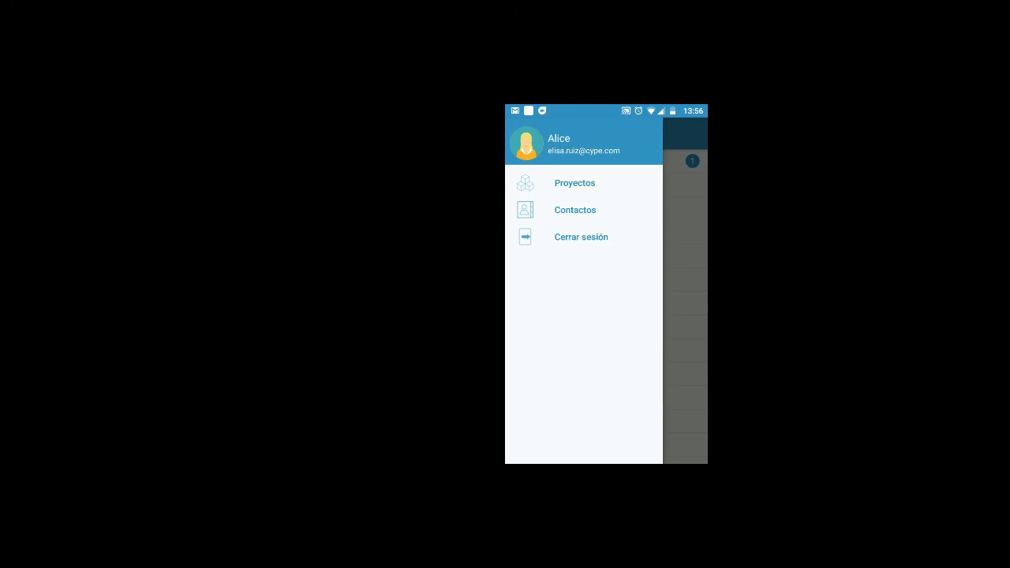
# - Open the Offices Project in 3D and hide the Offices Architectural Model and CYPECAD structure
pyautogui.click(575, 183)
pyautogui.click(553, 181)
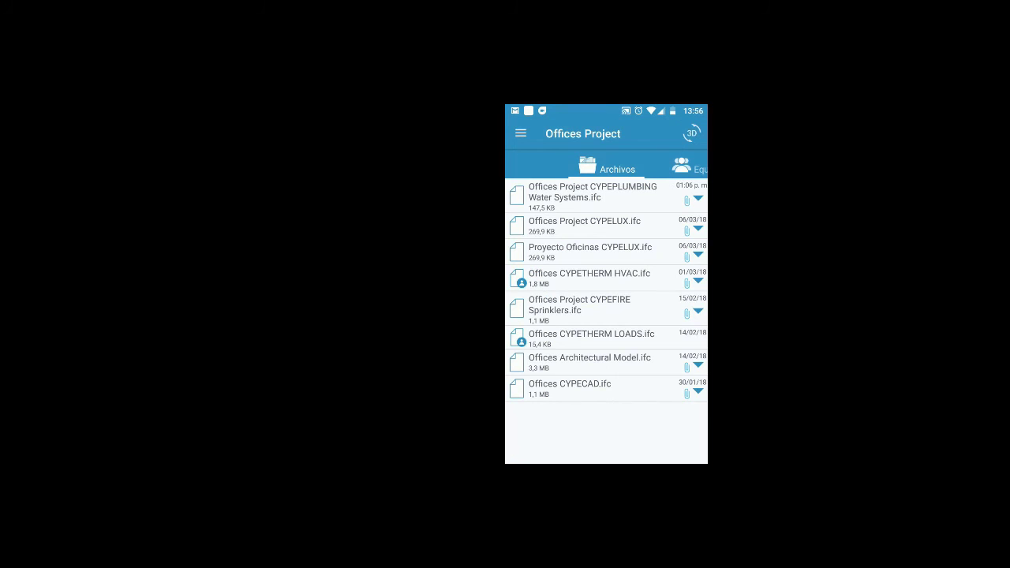
pyautogui.click(691, 133)
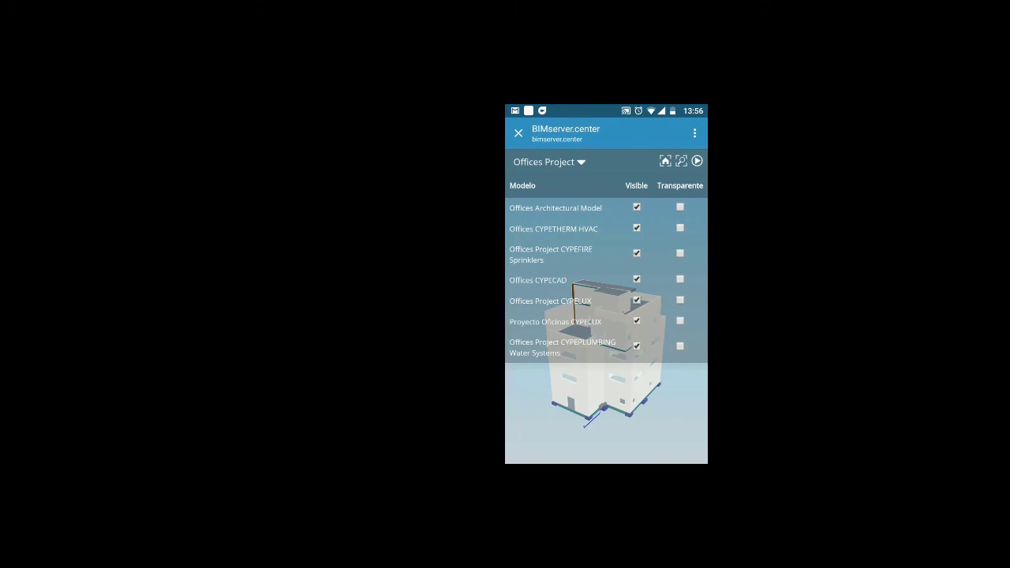
pyautogui.click(637, 208)
pyautogui.click(637, 280)
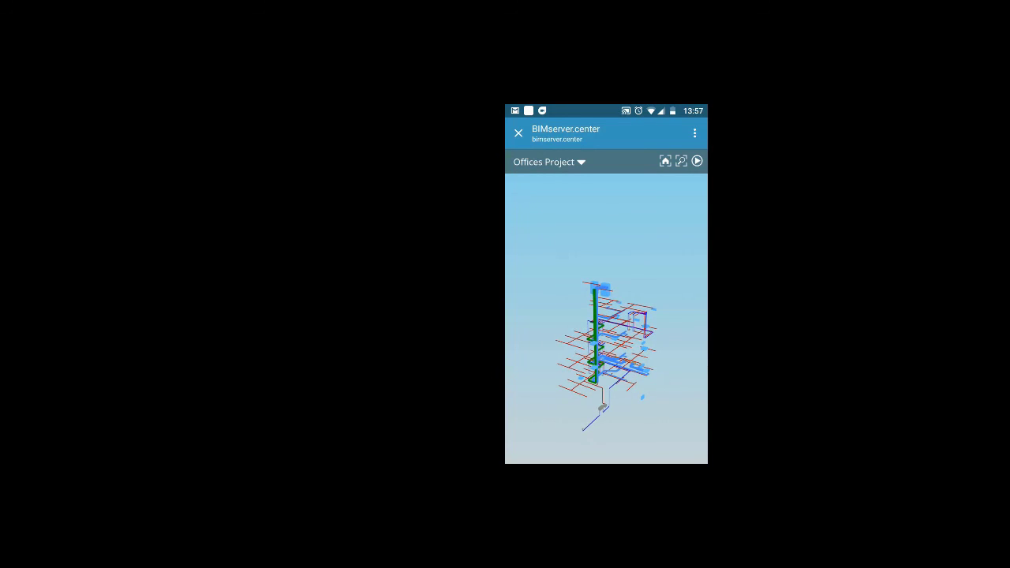
# - Zoom in and rotate the 3D view to inspect the remaining pipework and ducts
pyautogui.scroll(3, 606, 348)
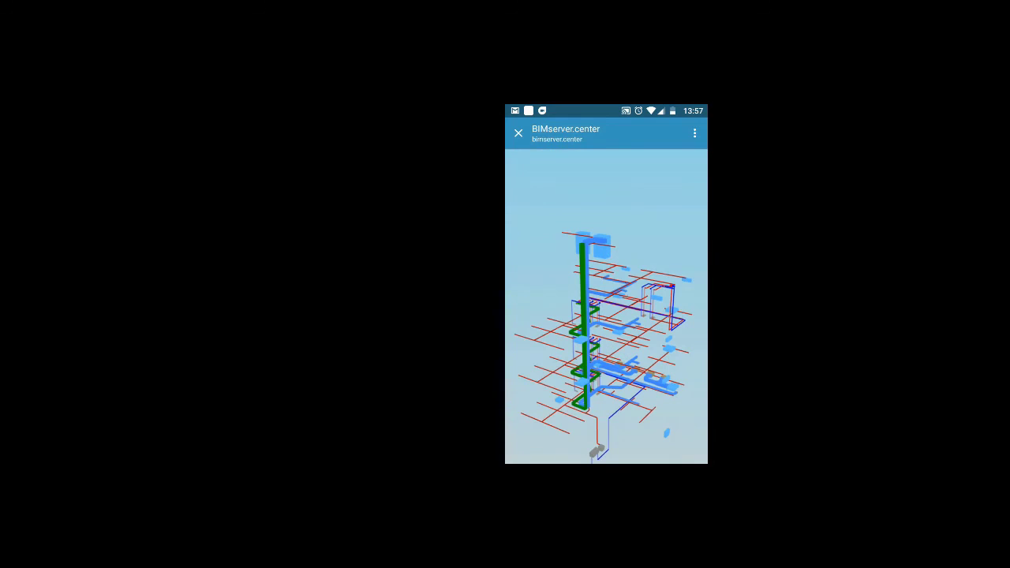
pyautogui.moveTo(663, 347); pyautogui.dragTo(529, 347)
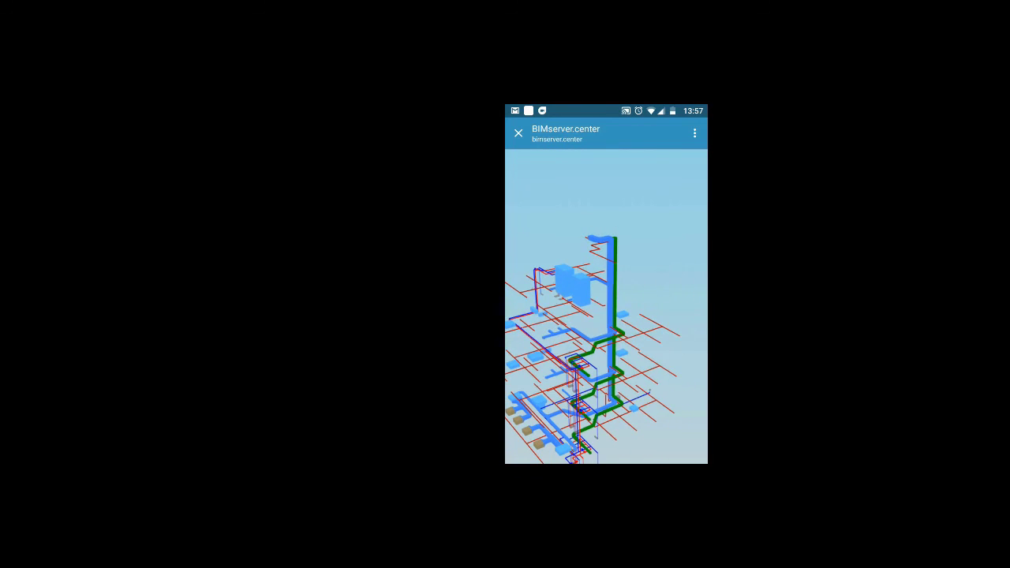
pyautogui.moveTo(648, 347); pyautogui.dragTo(552, 347)
pyautogui.moveTo(647, 347); pyautogui.dragTo(544, 316)
pyautogui.moveTo(600, 347); pyautogui.dragTo(545, 332)
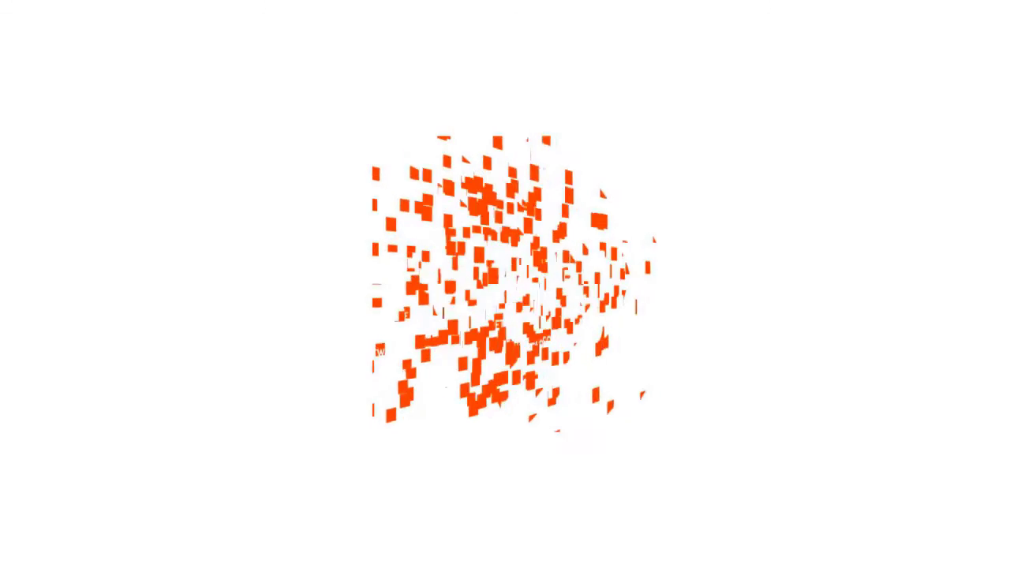